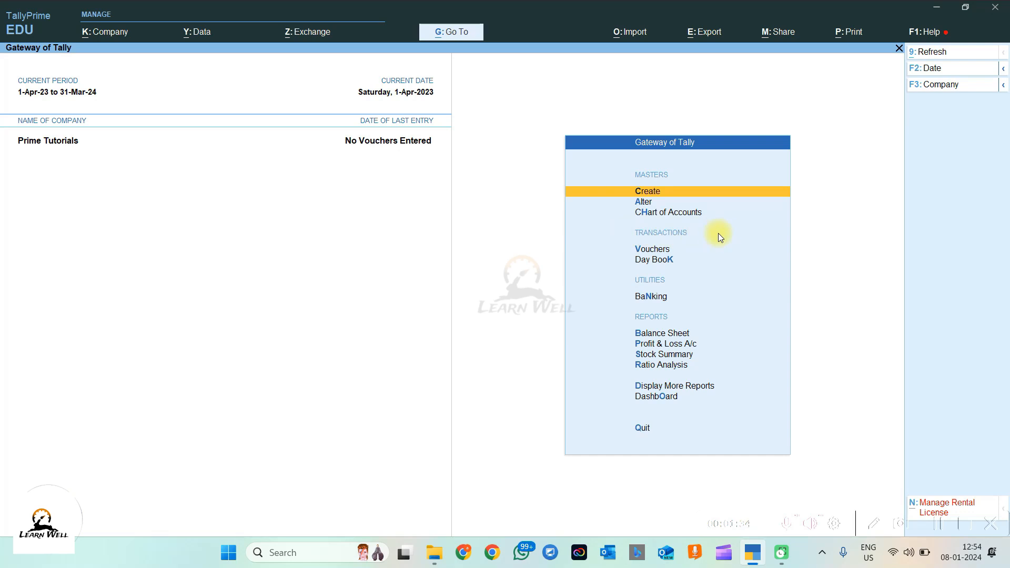
Step: From Gateway of Tally, start a new accounting voucher, which opens as Payment voucher No. 1
left_click(668, 252)
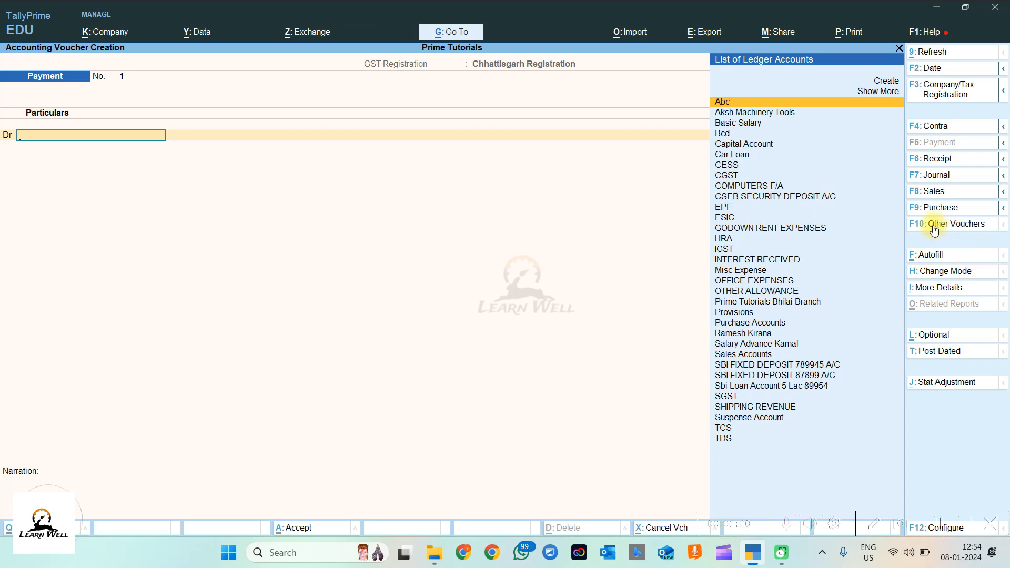
Step: Bring up the Other Vouchers type list and show inactive types like Memorandum and Reversing Journal
left_click(974, 227)
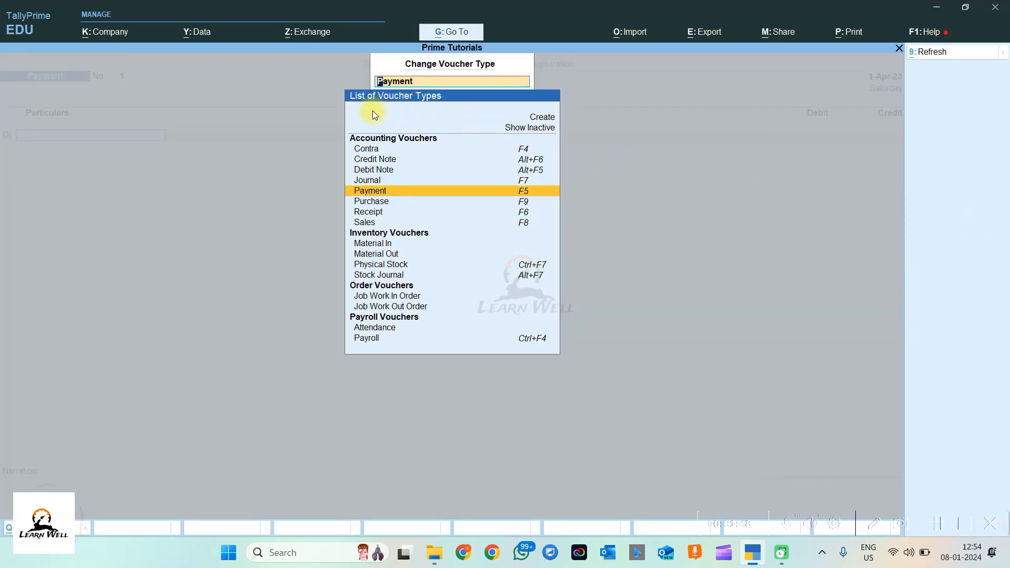
left_click(535, 131)
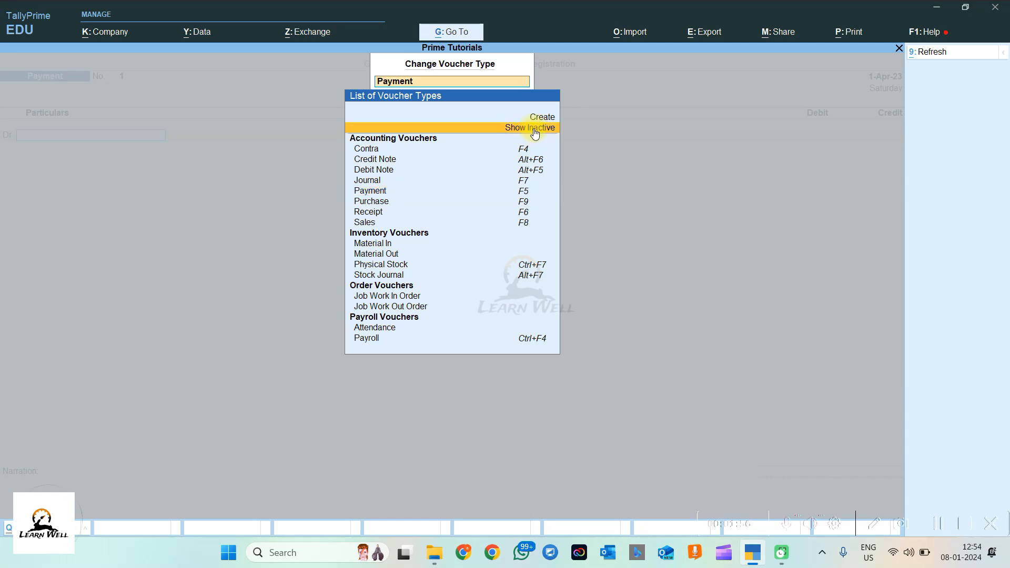
left_click(534, 133)
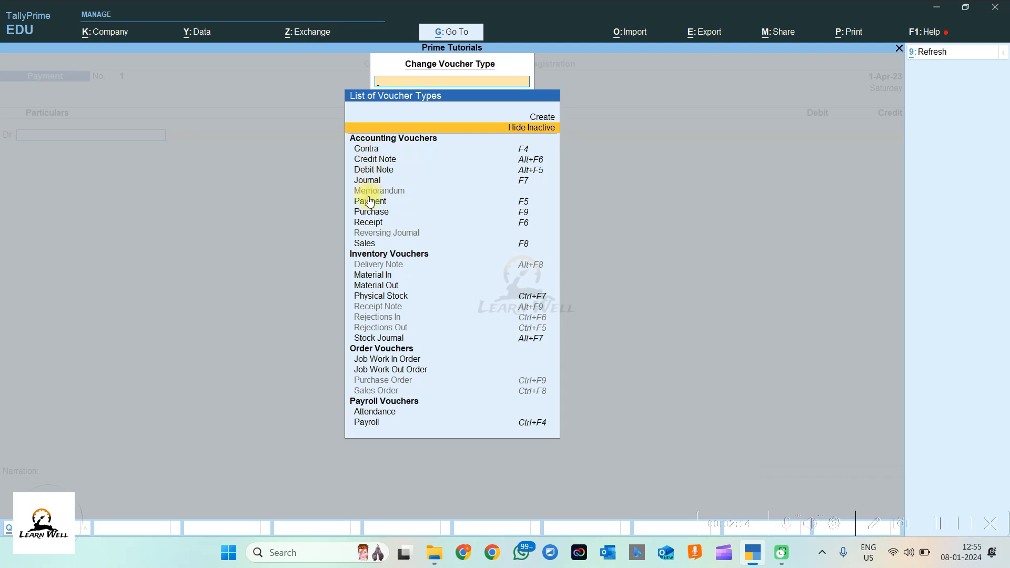
Step: Browse the voucher types from Contra through Sales to Stock Journal and Material In, then close the chooser
left_click(372, 151)
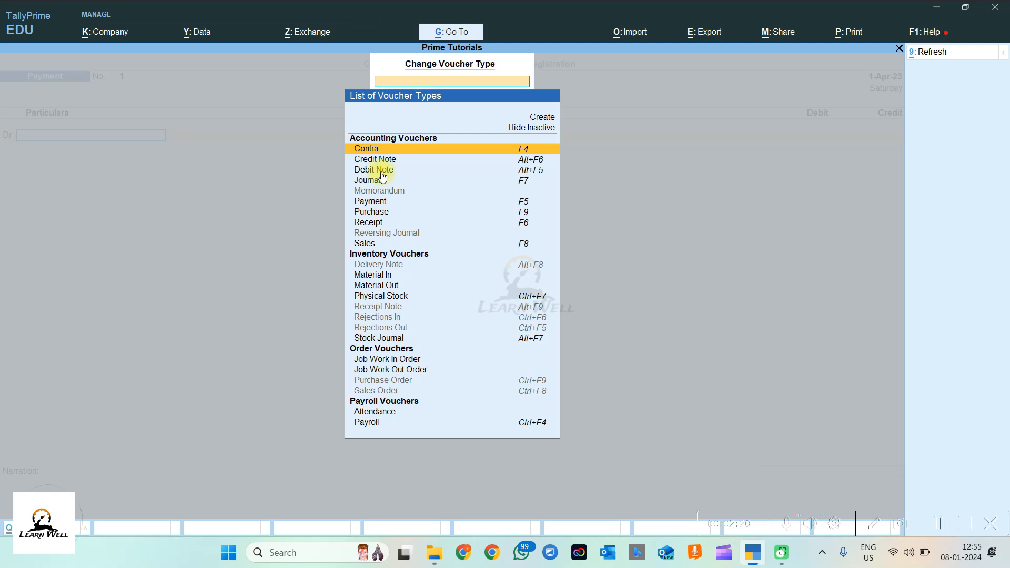
key("Down")
key("Down")
key("Down")
key("Down")
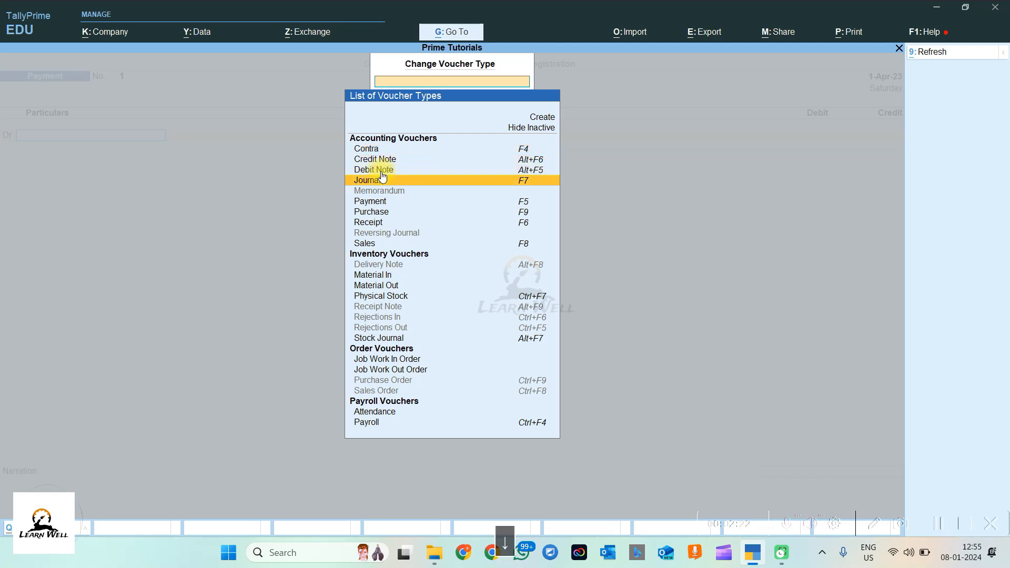
key("Down")
key("Down")
key("Down")
key("Down")
key("Down")
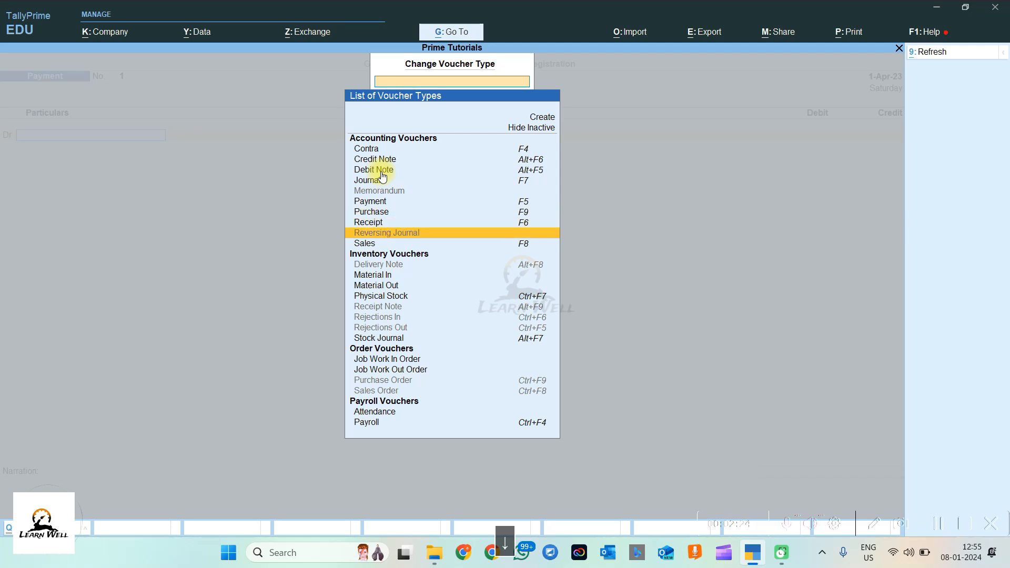
key("Down")
key("Down")
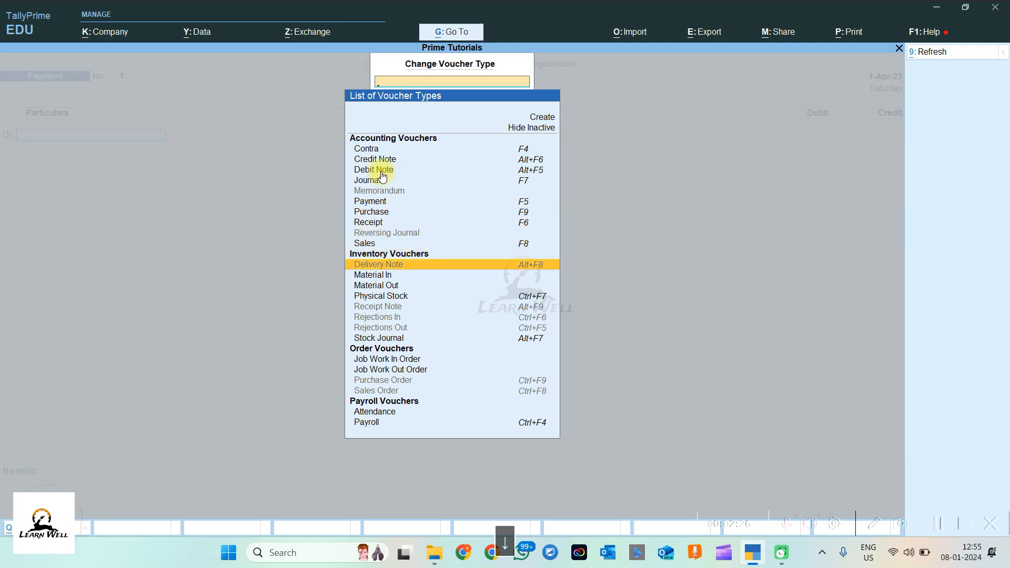
key("Down")
key("Down")
key("Down")
key("Down")
key("Down")
key("Down")
key("Down")
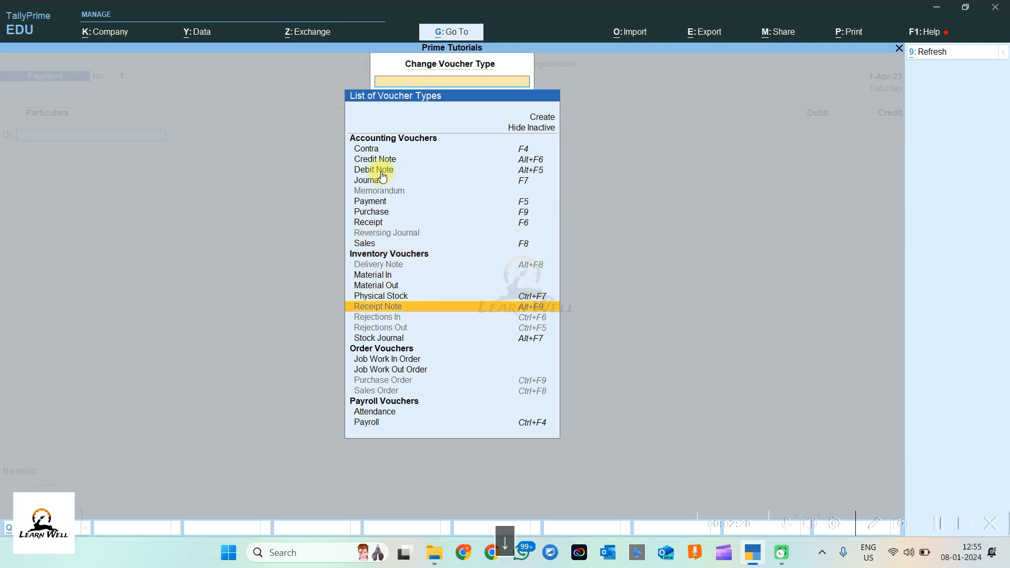
key("Up")
key("Up")
key("Up")
key("Up")
key("Up")
key("Up")
key("Up")
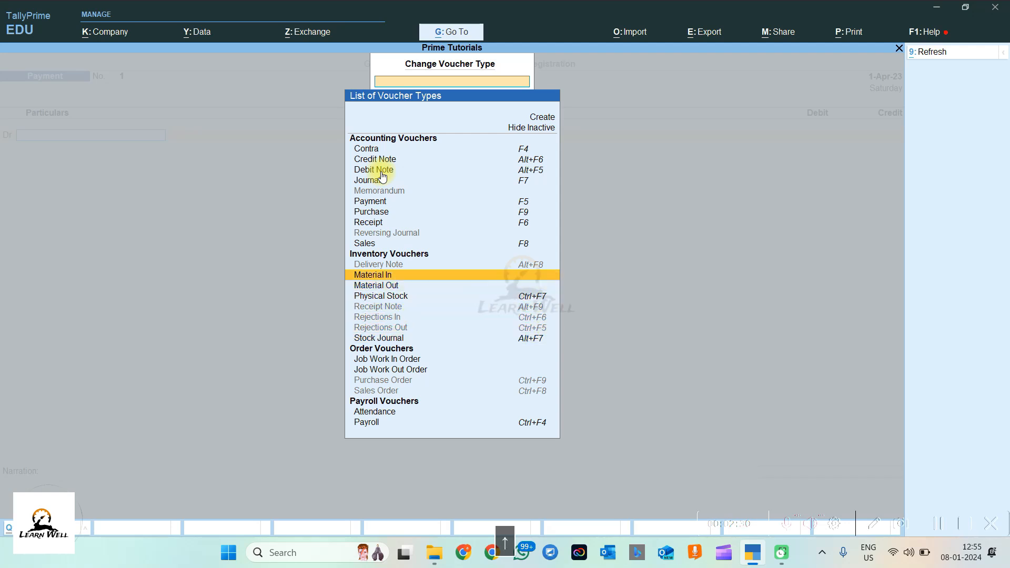
key("Down")
key("Down")
key("Down")
key("Down")
key("Down")
key("Down")
key("Down")
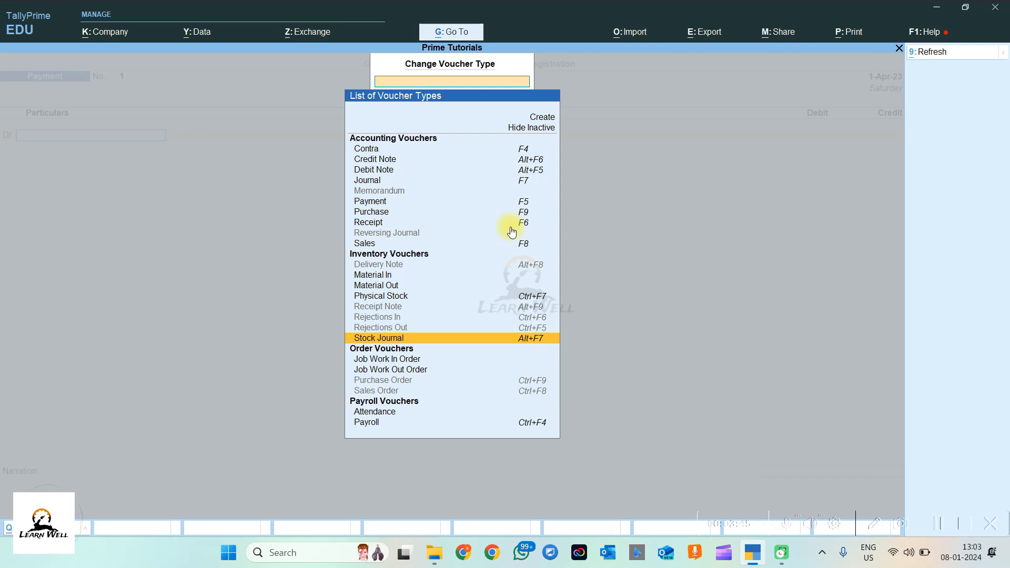
key("Escape")
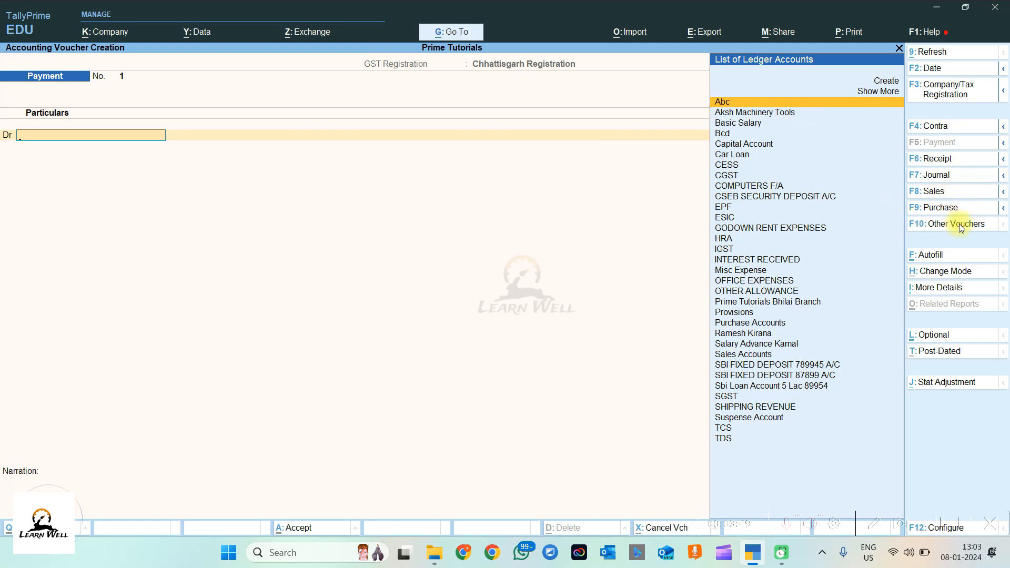
Step: Quit the Payment voucher, look at Display More Reports, and return to Gateway of Tally
key("Escape")
key("Escape")
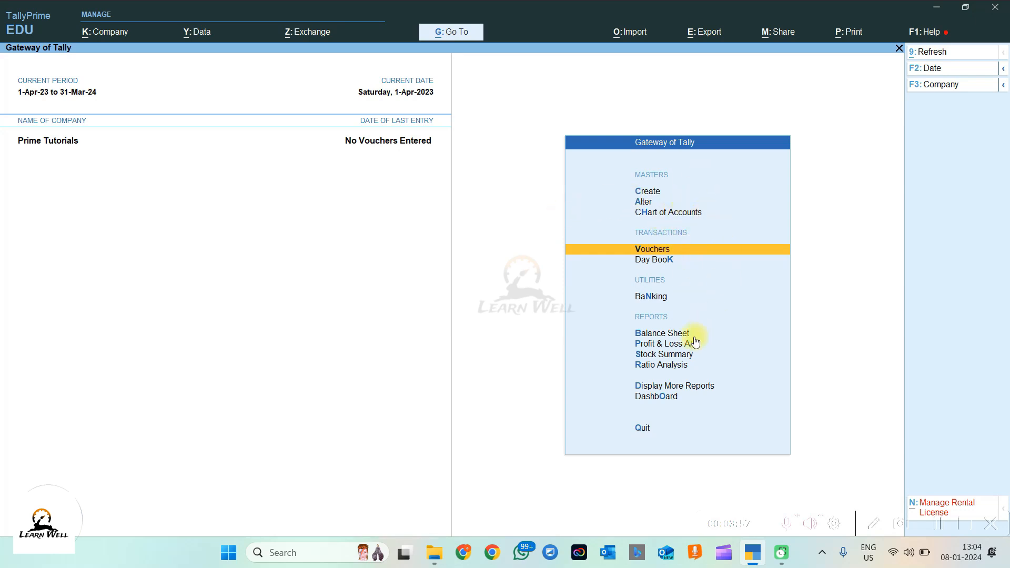
left_click(663, 388)
key("Escape")
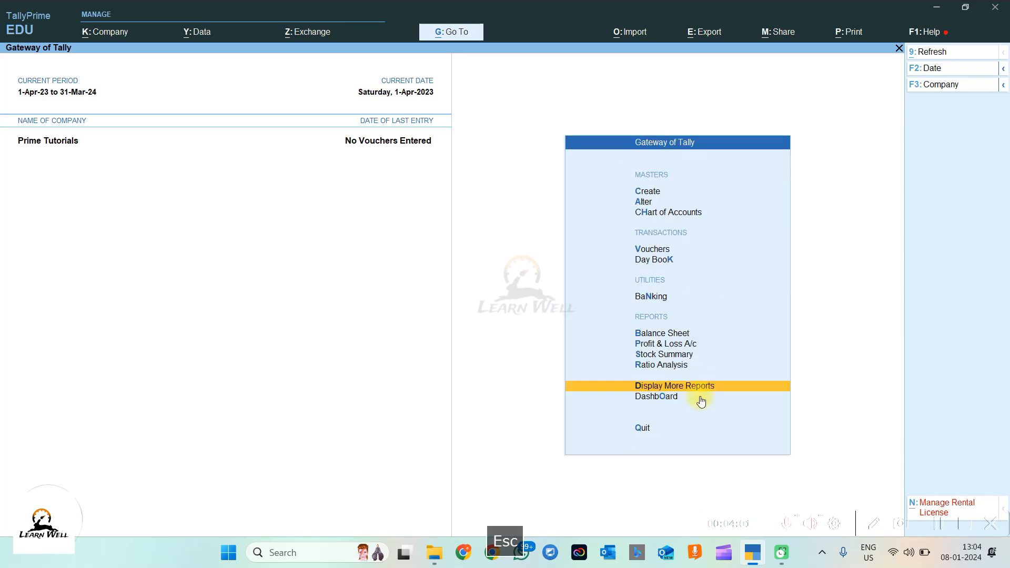
left_click(736, 386)
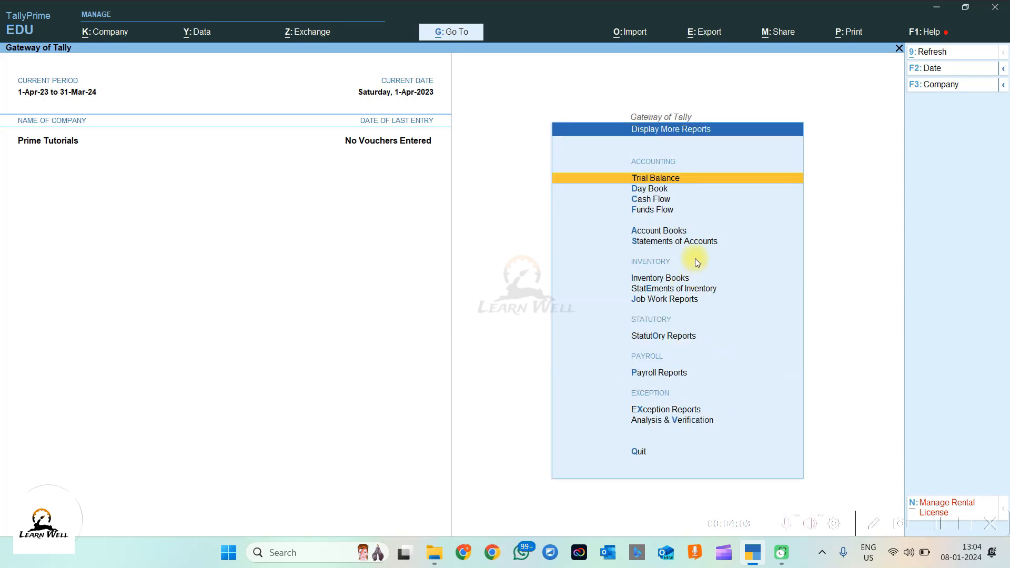
left_click(735, 246)
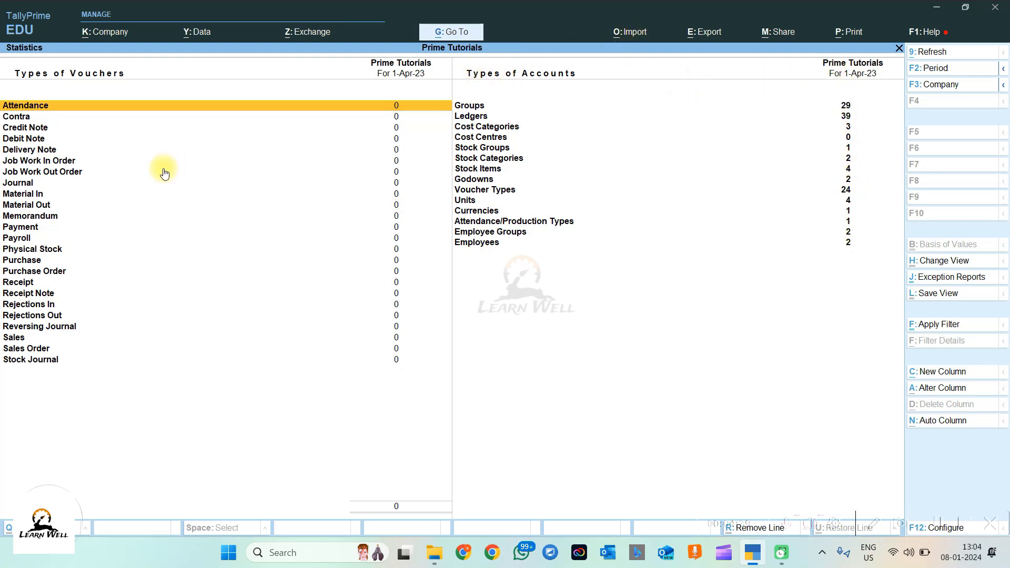
key("Escape")
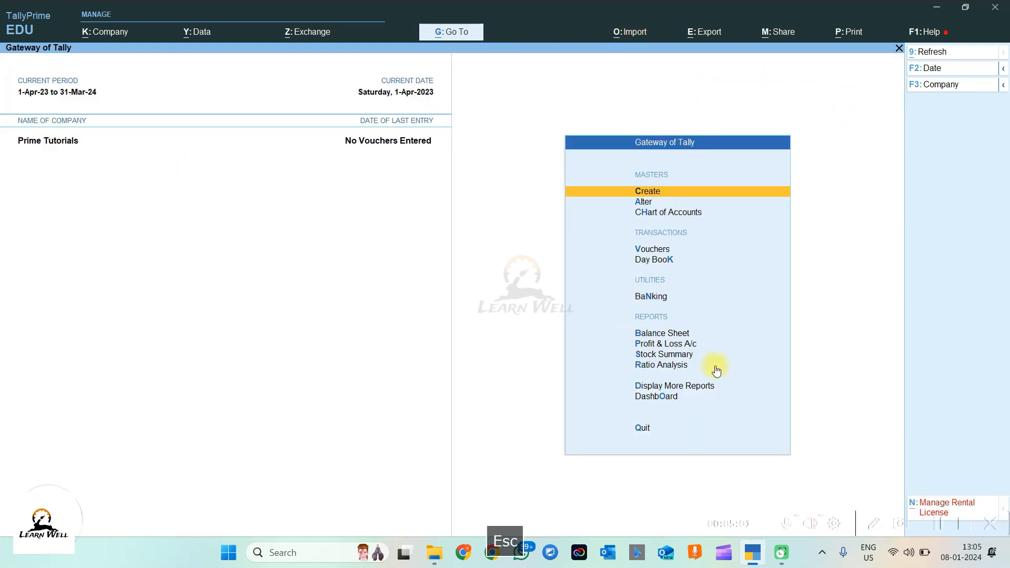
left_click(695, 349)
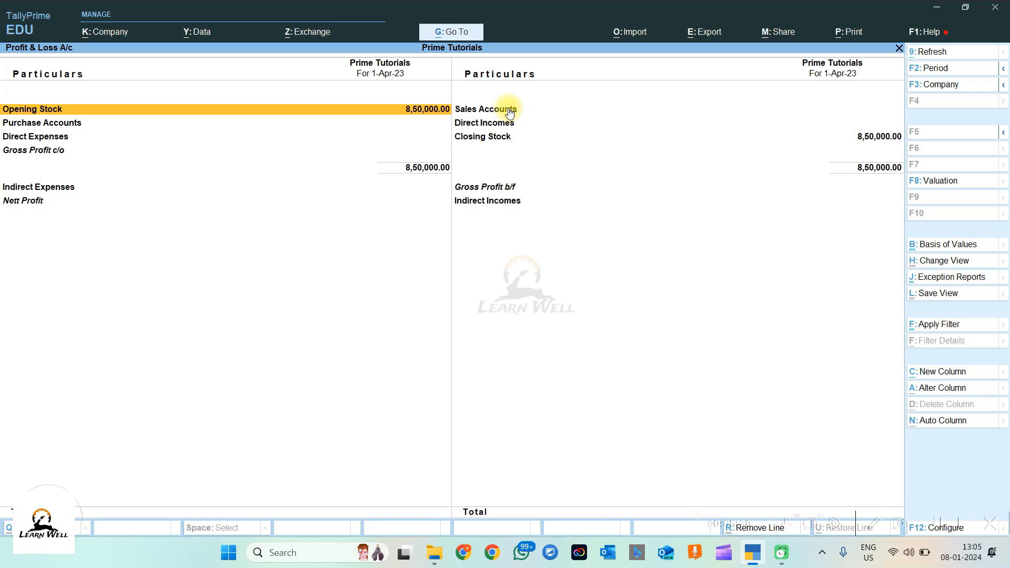
key("Escape")
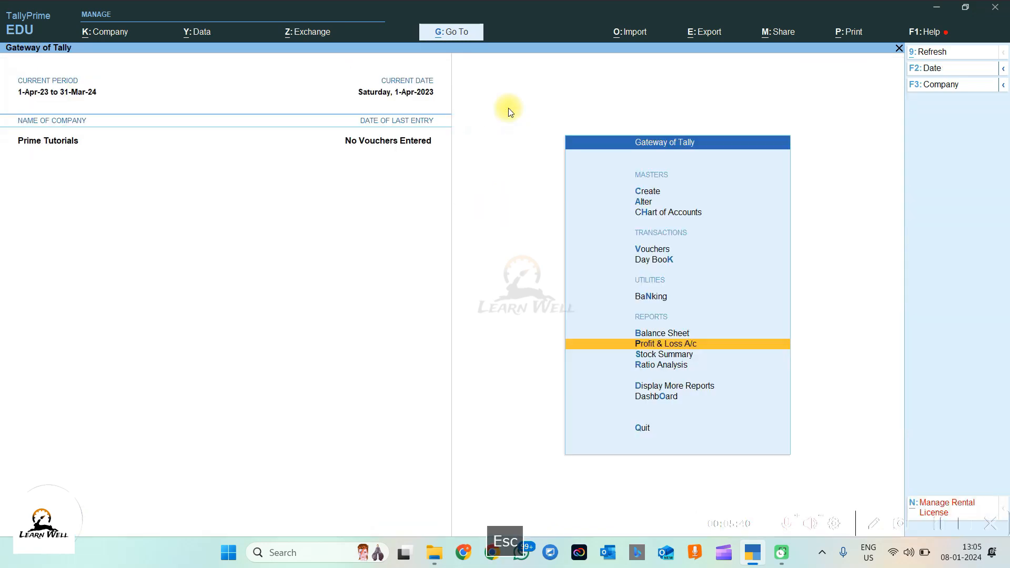
key("v")
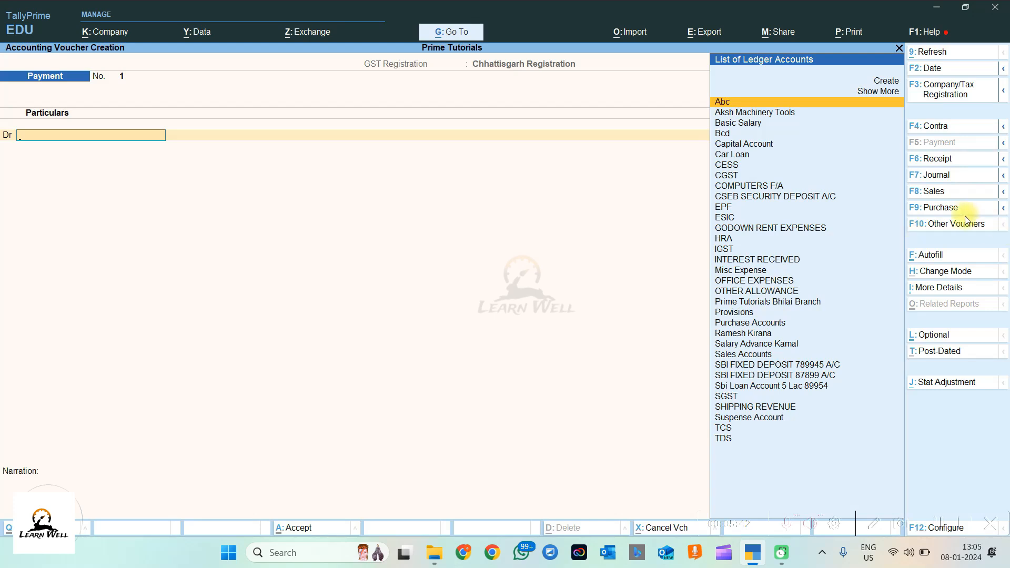
left_click(951, 224)
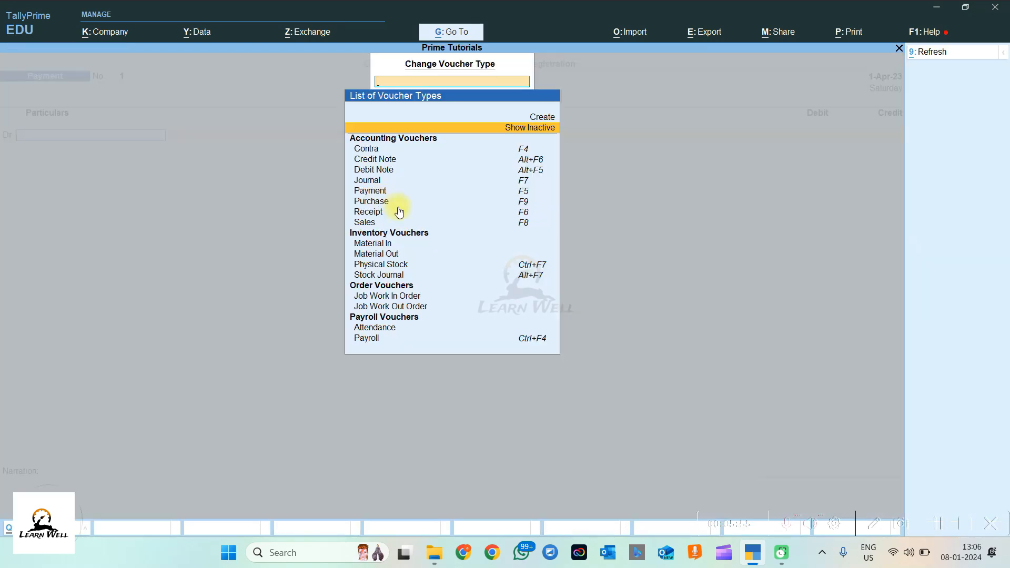
left_click(371, 227)
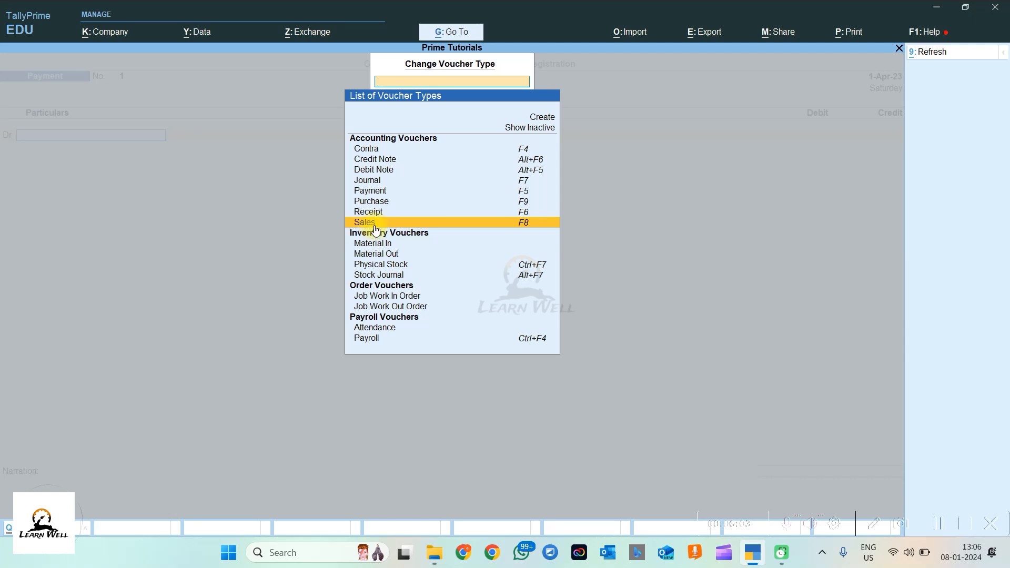
left_click(385, 163)
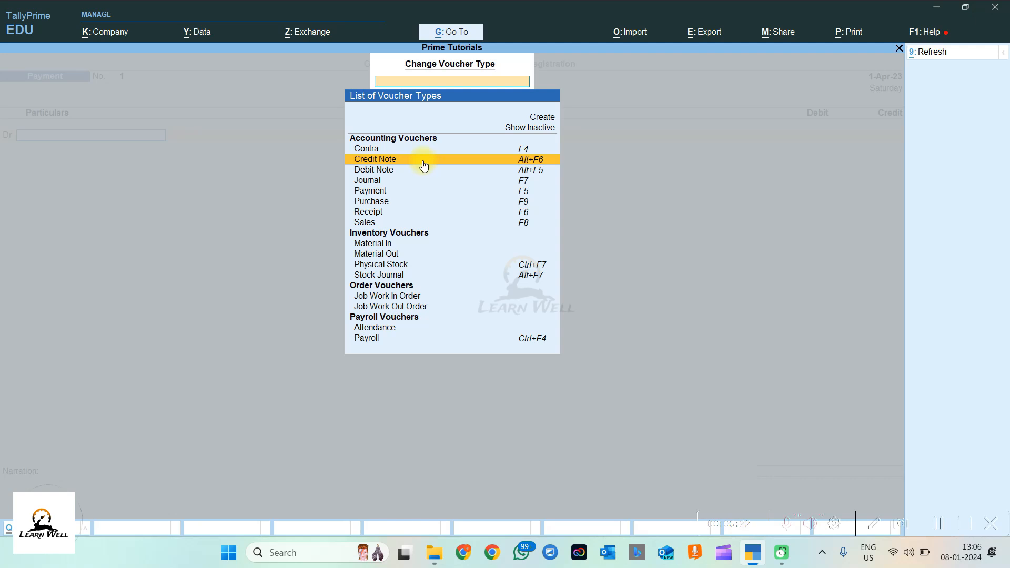
left_click(380, 213)
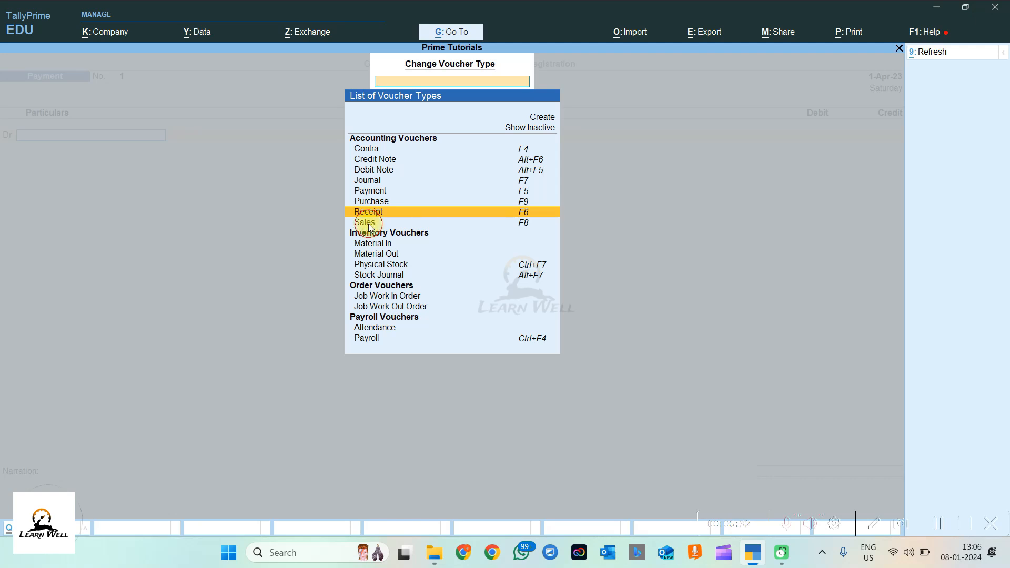
left_click(368, 224)
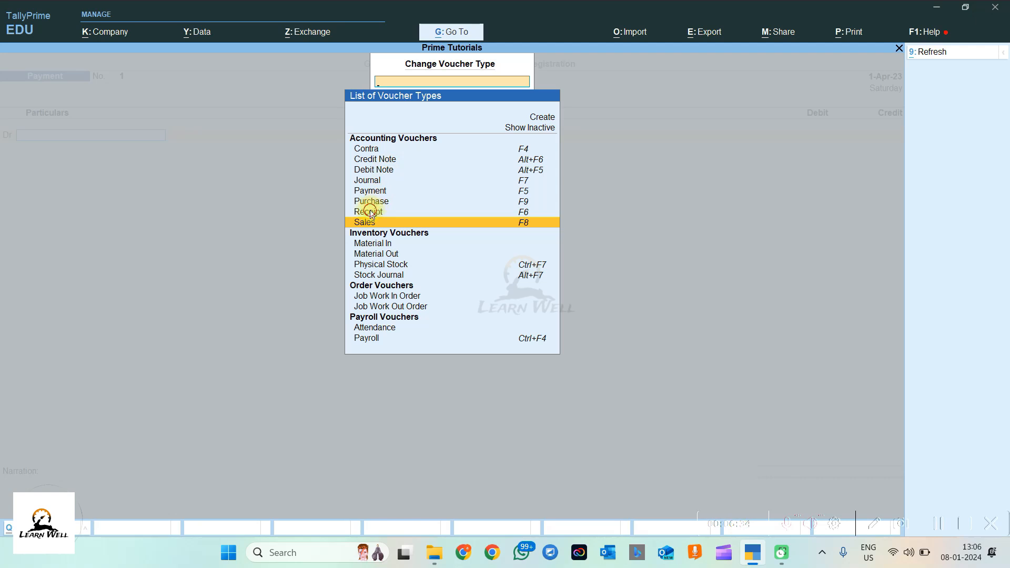
left_click(374, 212)
left_click(392, 165)
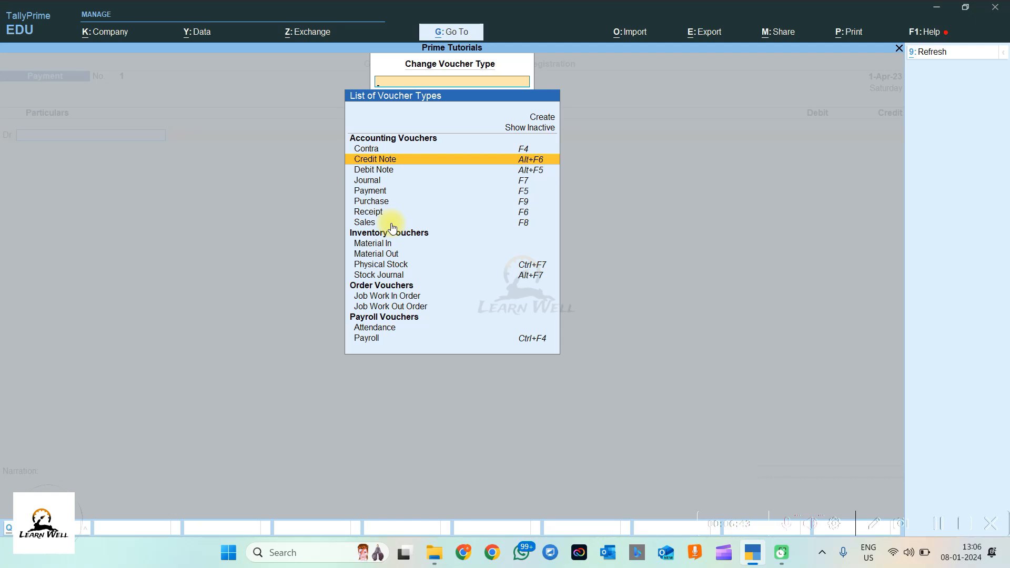
left_click(374, 206)
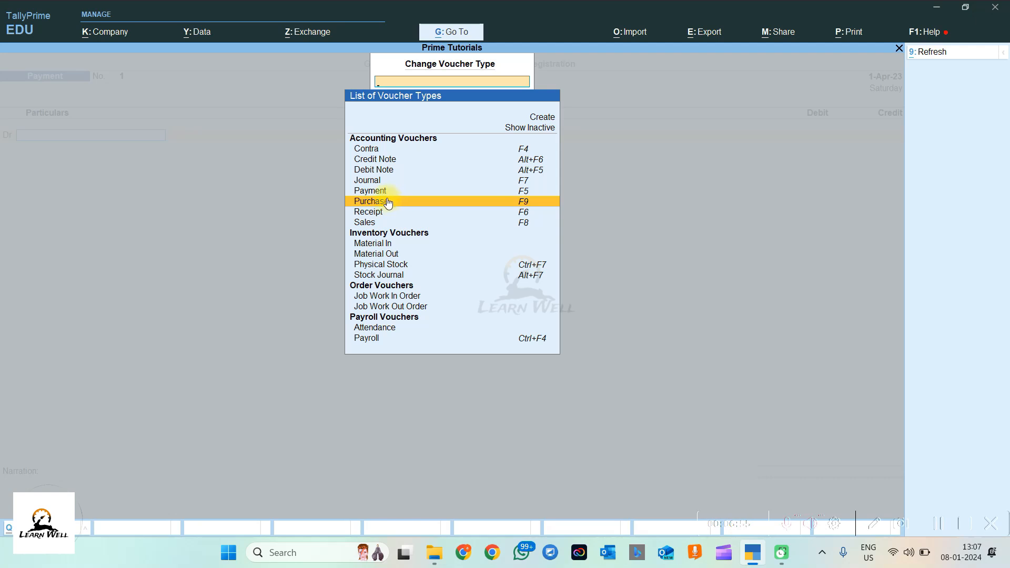
left_click(379, 172)
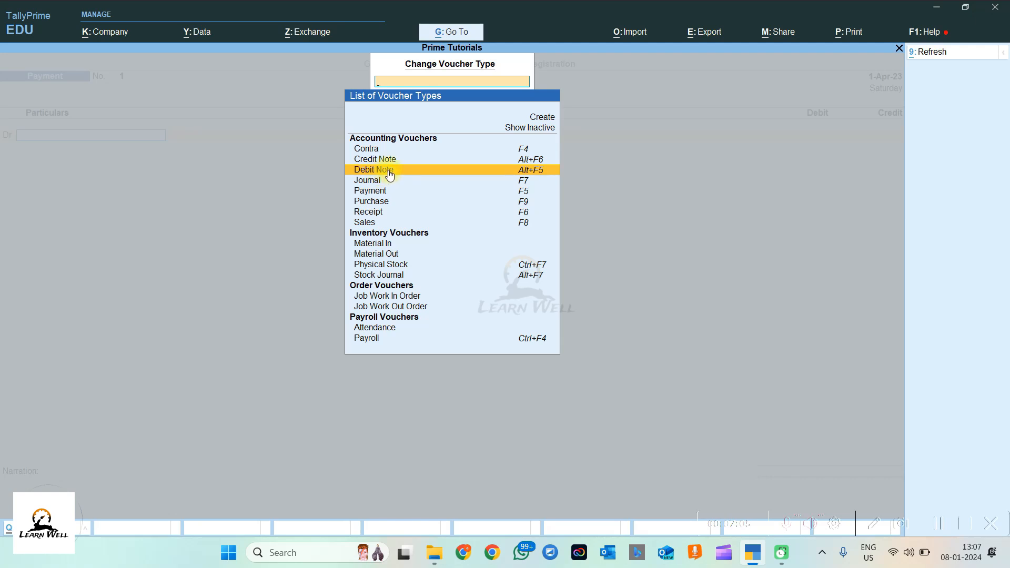
left_click(382, 202)
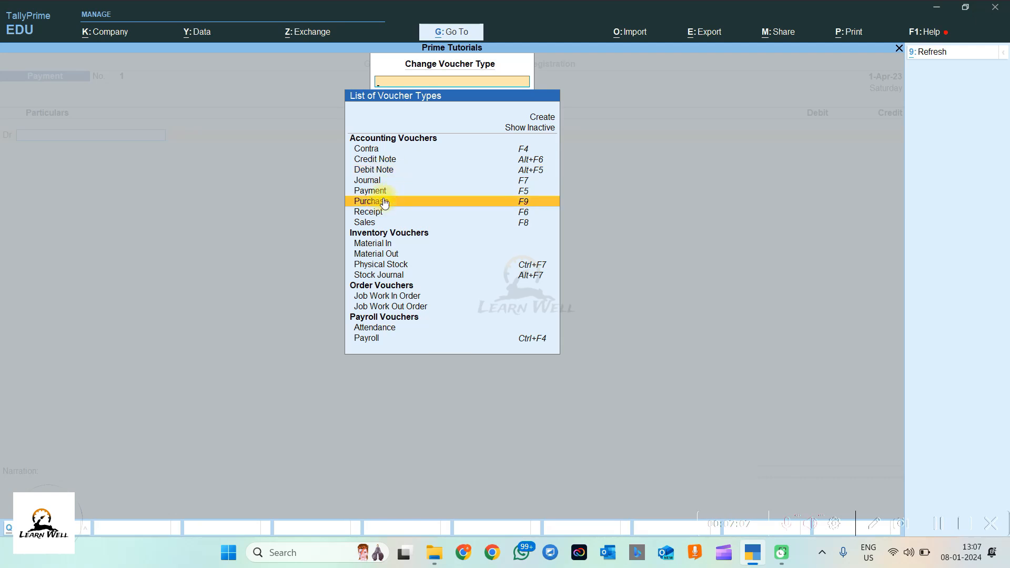
left_click(389, 171)
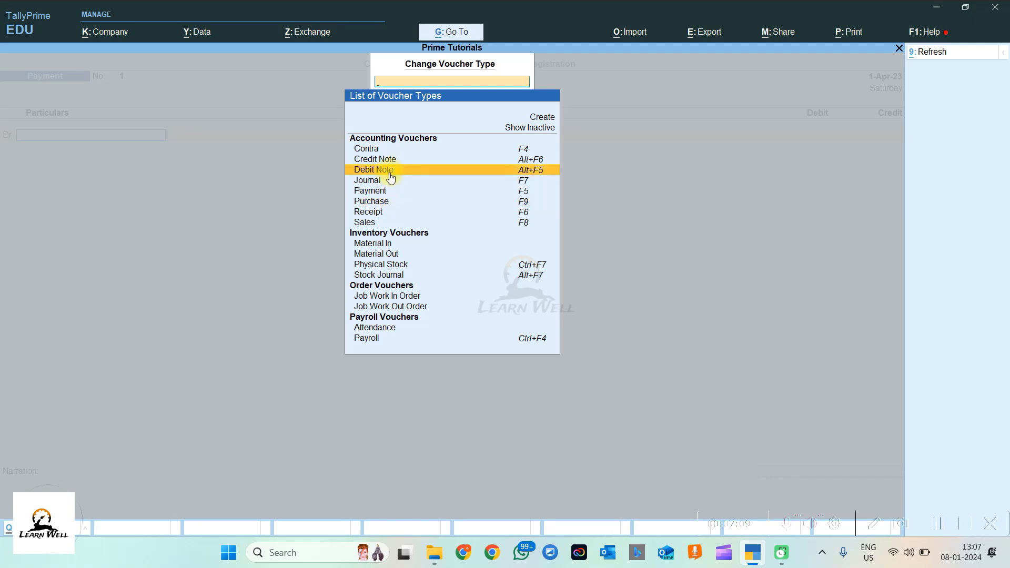
left_click(382, 204)
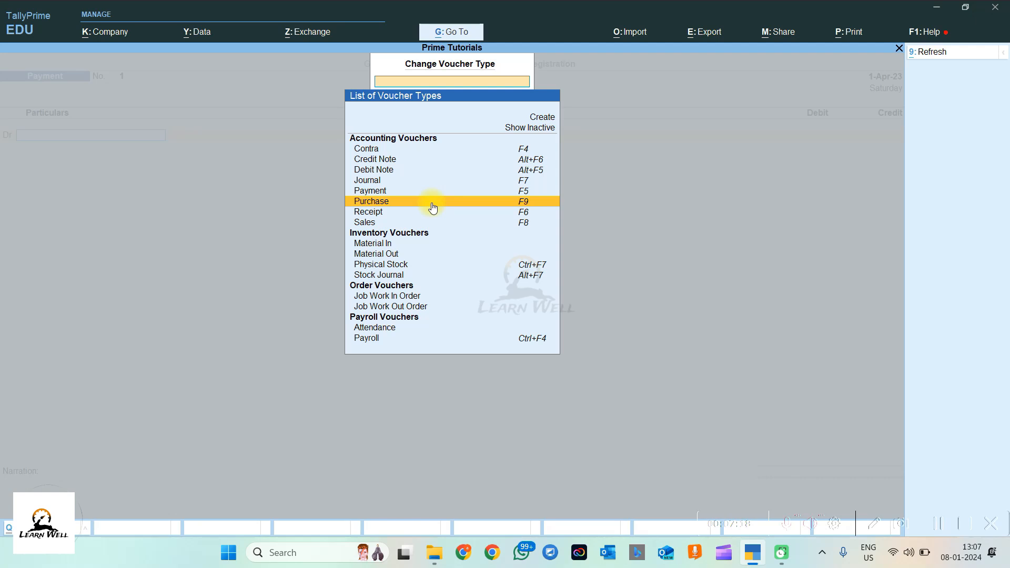
left_click(384, 193)
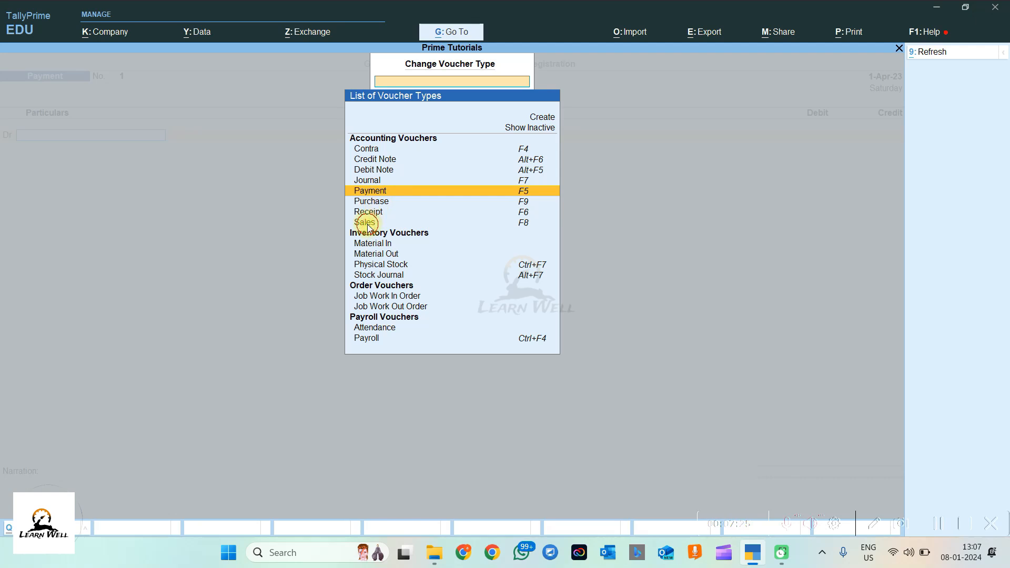
left_click(371, 221)
left_click(371, 213)
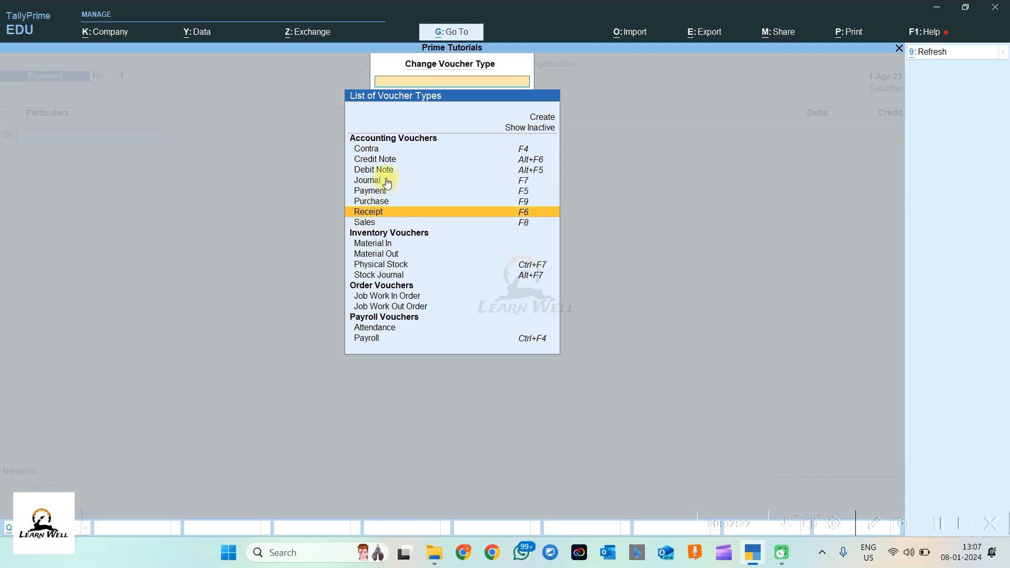
left_click(379, 163)
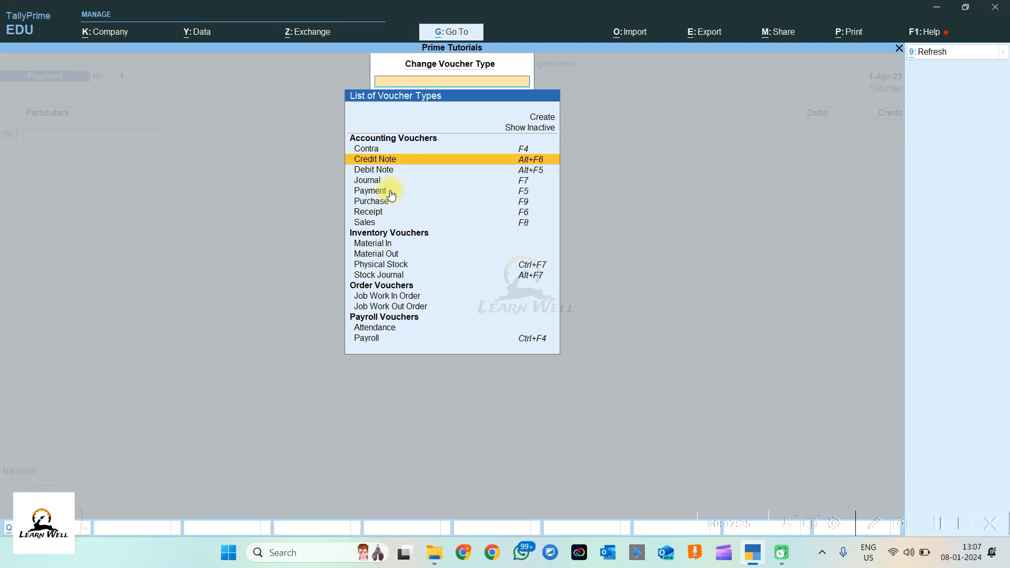
left_click(397, 205)
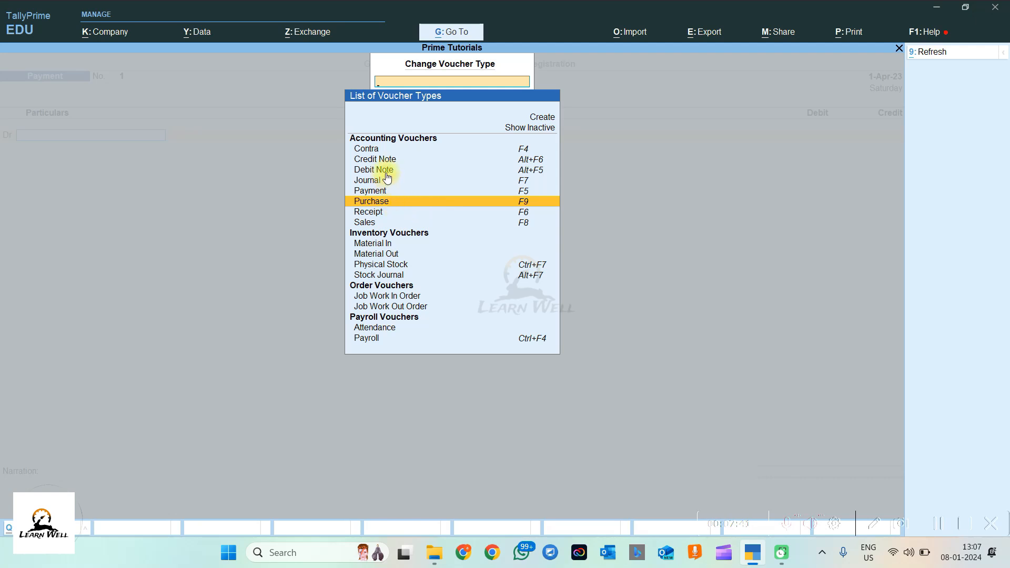
left_click(408, 171)
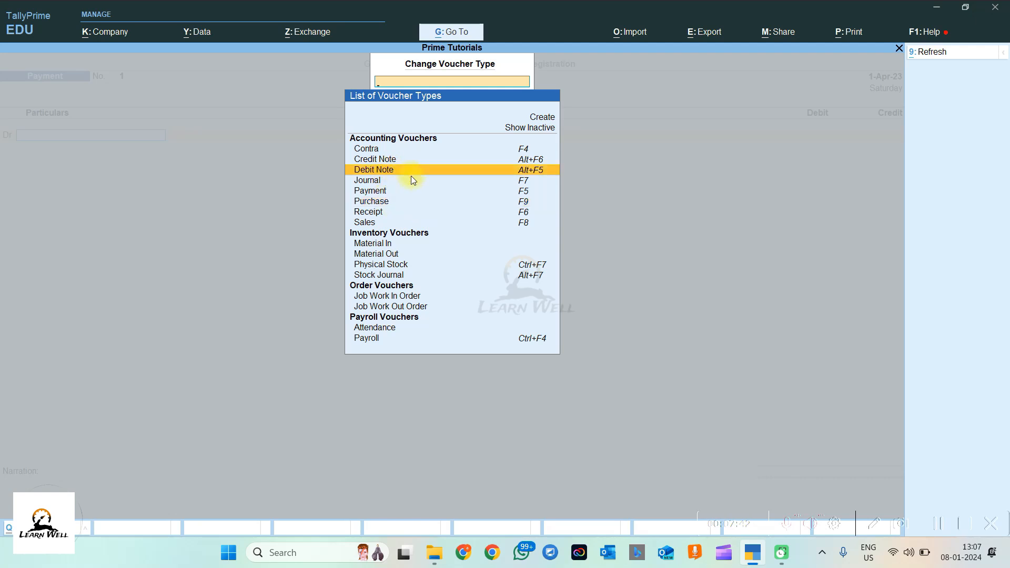
left_click(387, 193)
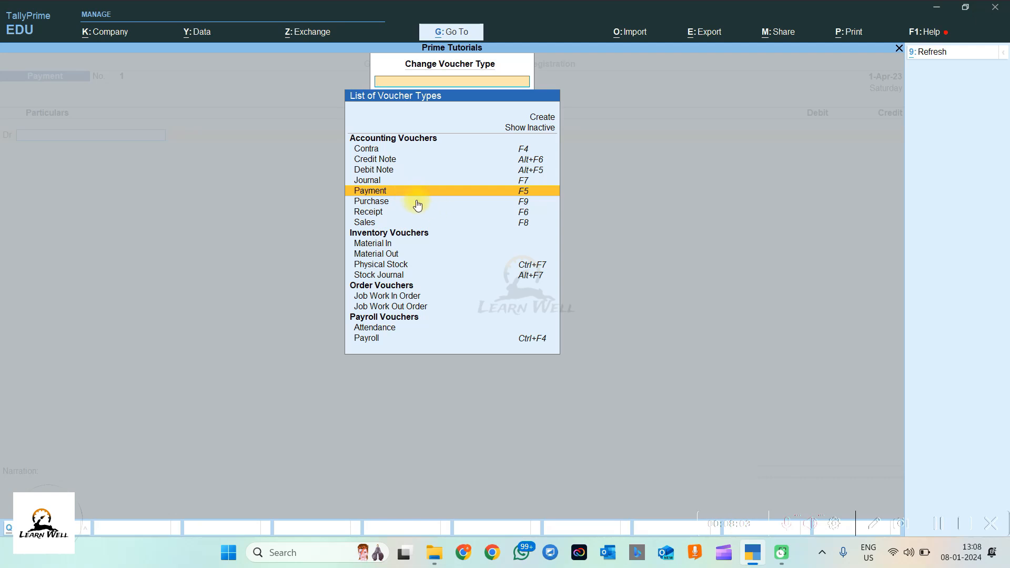
left_click(380, 151)
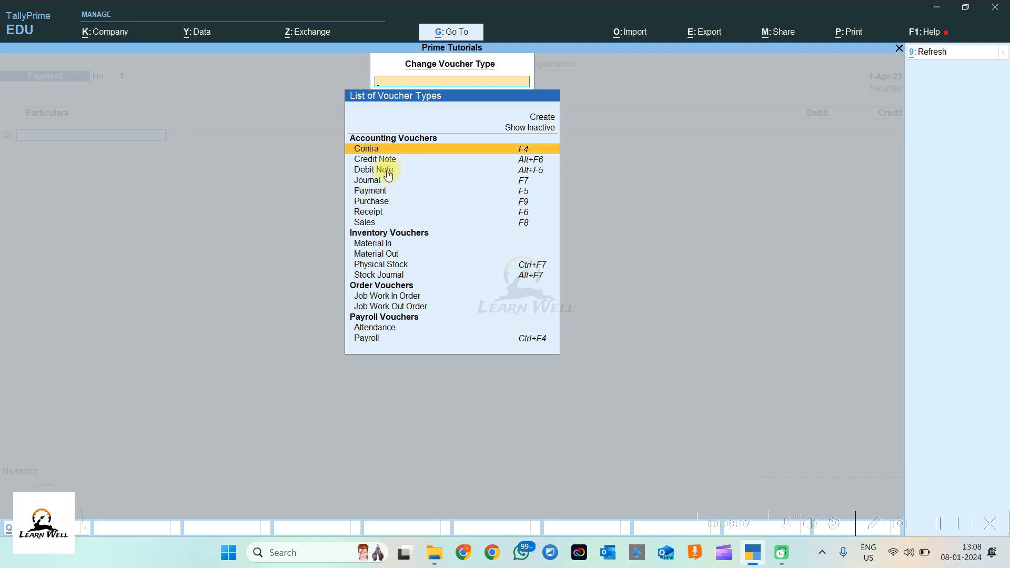
left_click(378, 183)
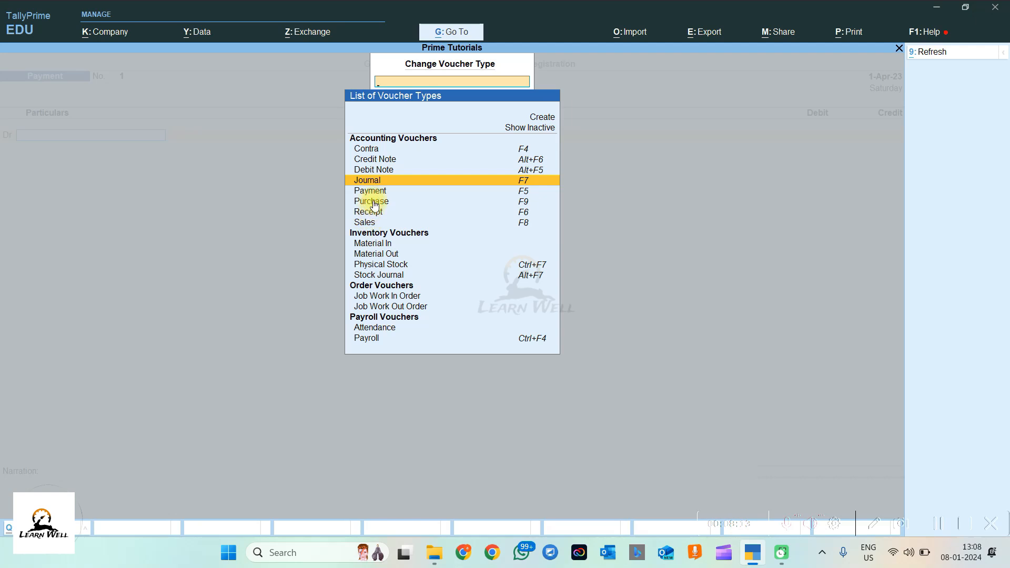
left_click(374, 205)
left_click(380, 184)
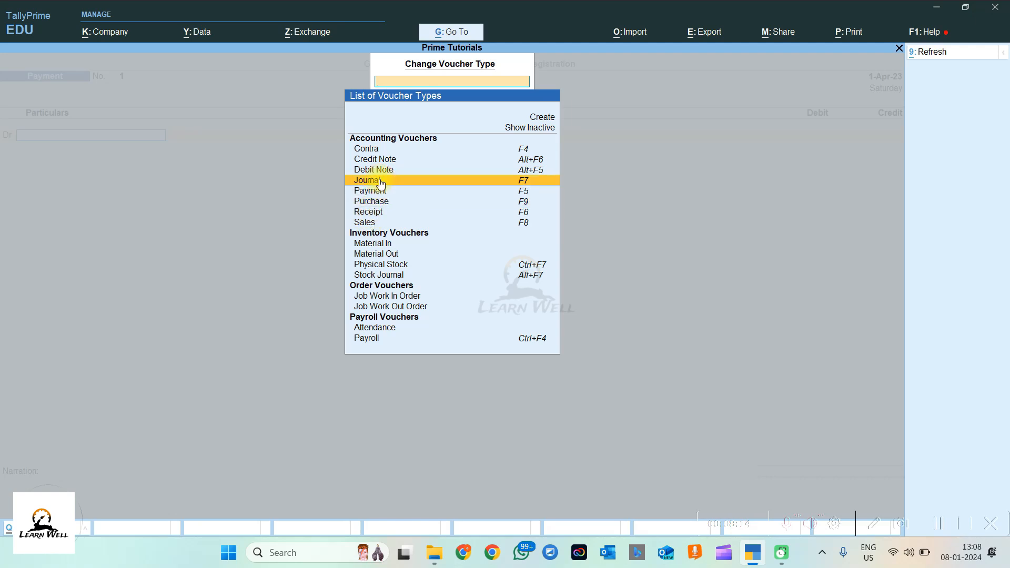
left_click(382, 153)
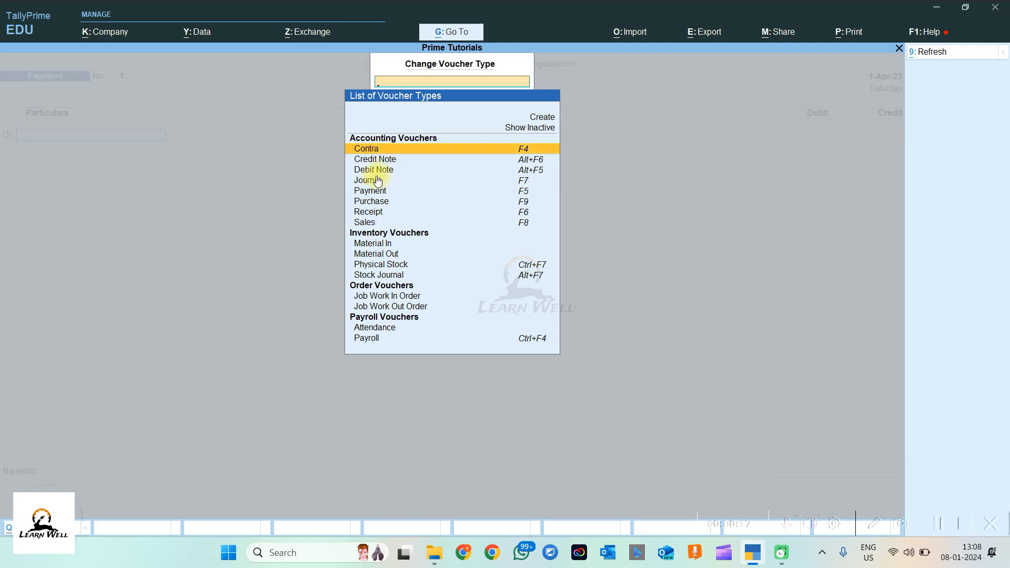
left_click(373, 183)
left_click(370, 149)
left_click(383, 182)
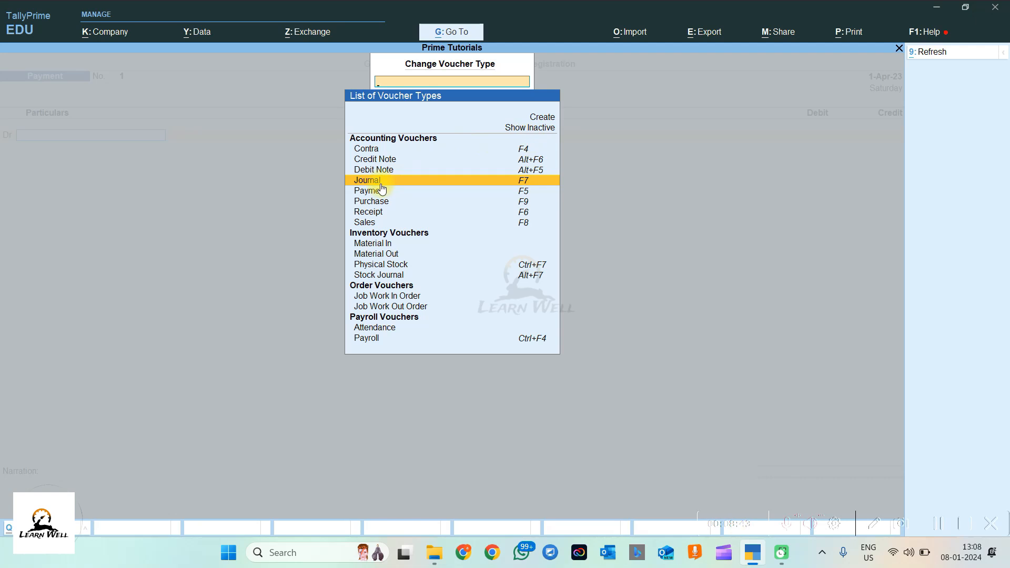
Step: Show inactive voucher types and review Memorandum and Reversing Journal, ending on Journal
left_click(534, 130)
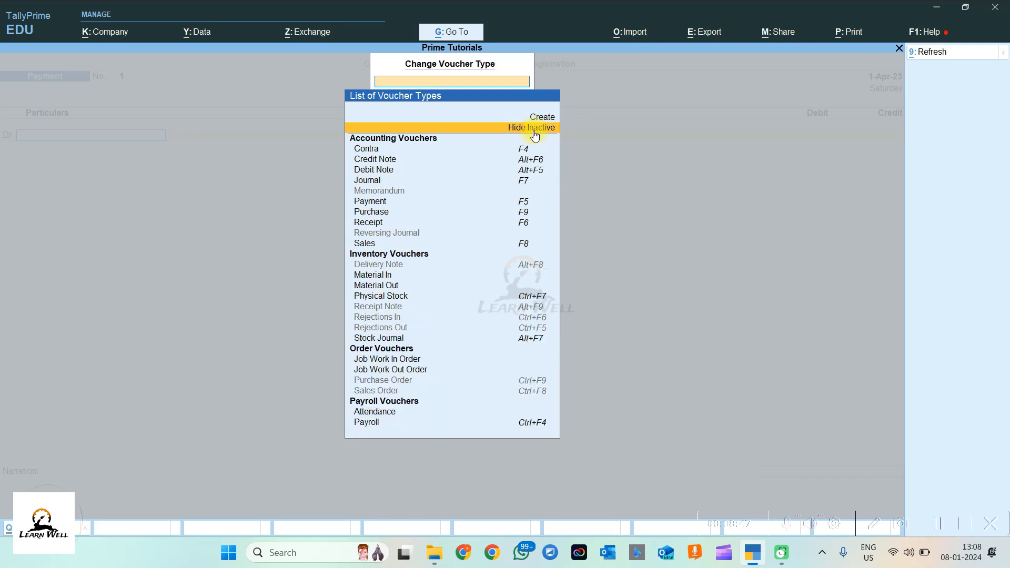
left_click(391, 190)
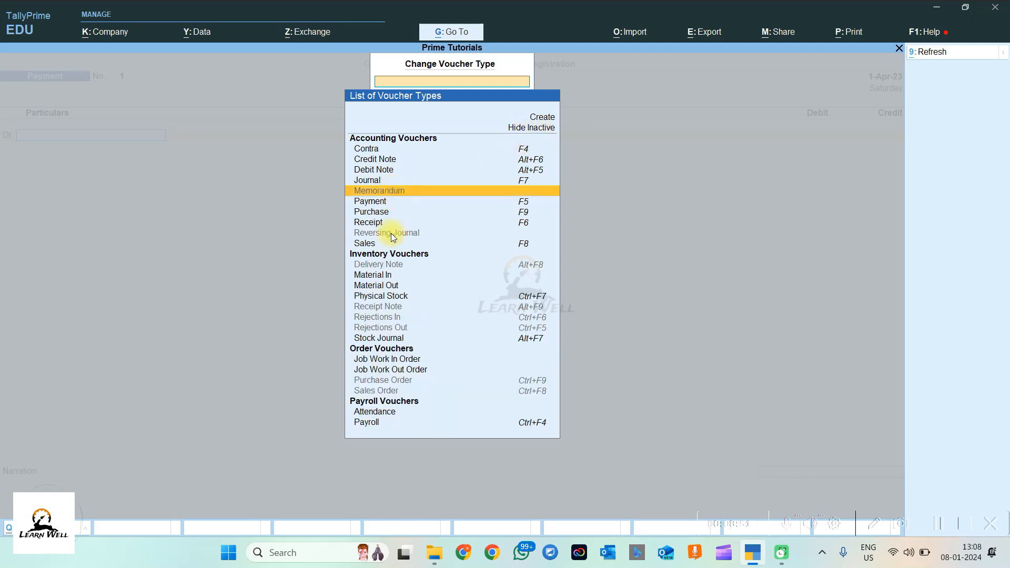
left_click(390, 233)
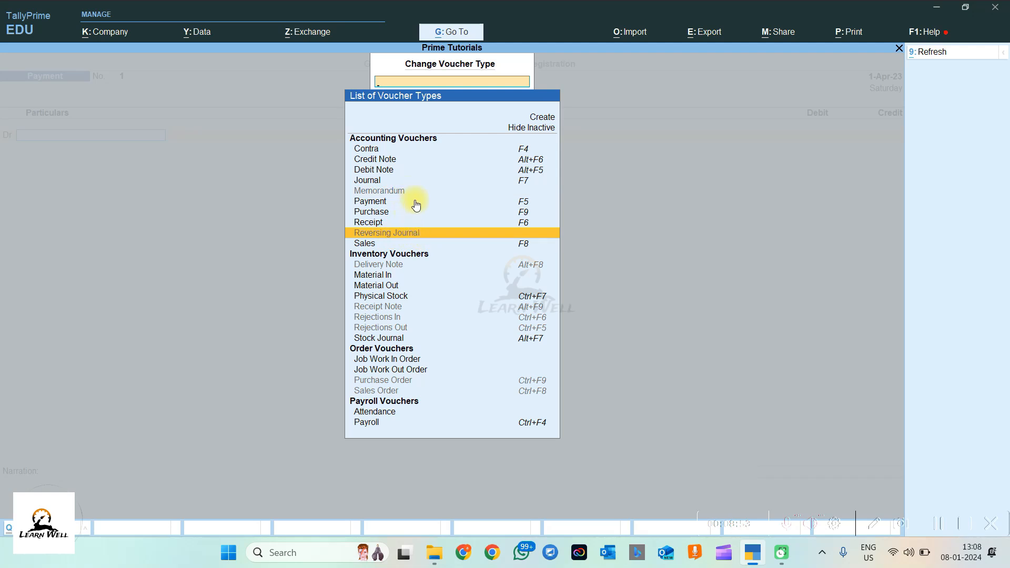
left_click(374, 180)
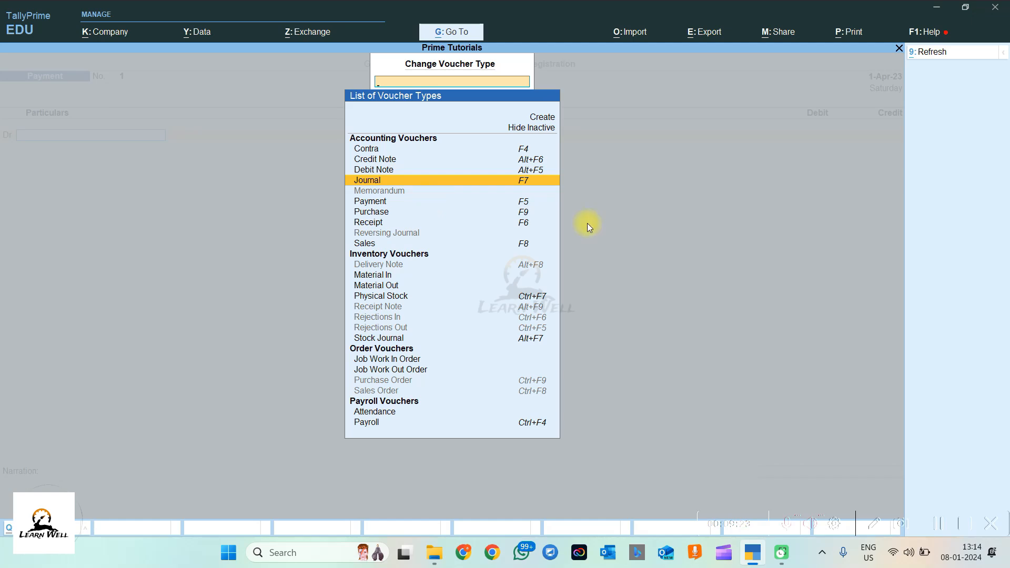
Step: Return to Gateway of Tally and reopen the Other Vouchers list over a fresh Payment voucher
key("Escape")
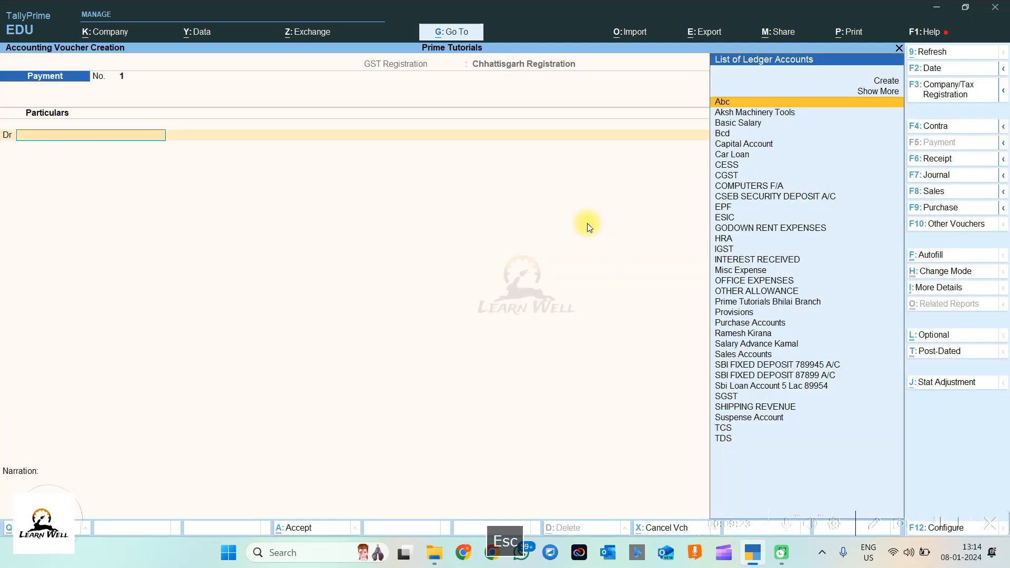
key("Escape")
key("Escape")
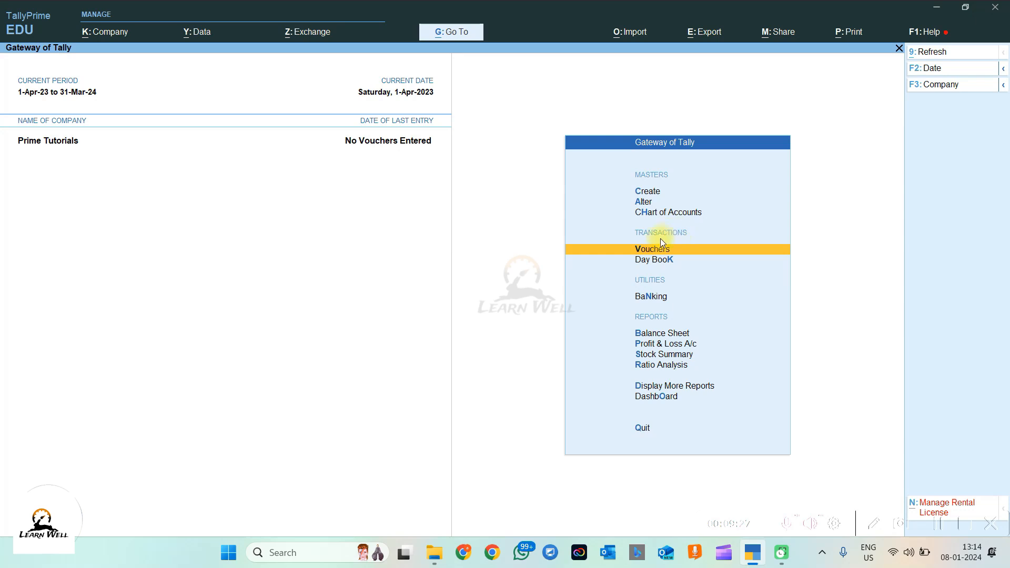
left_click(649, 248)
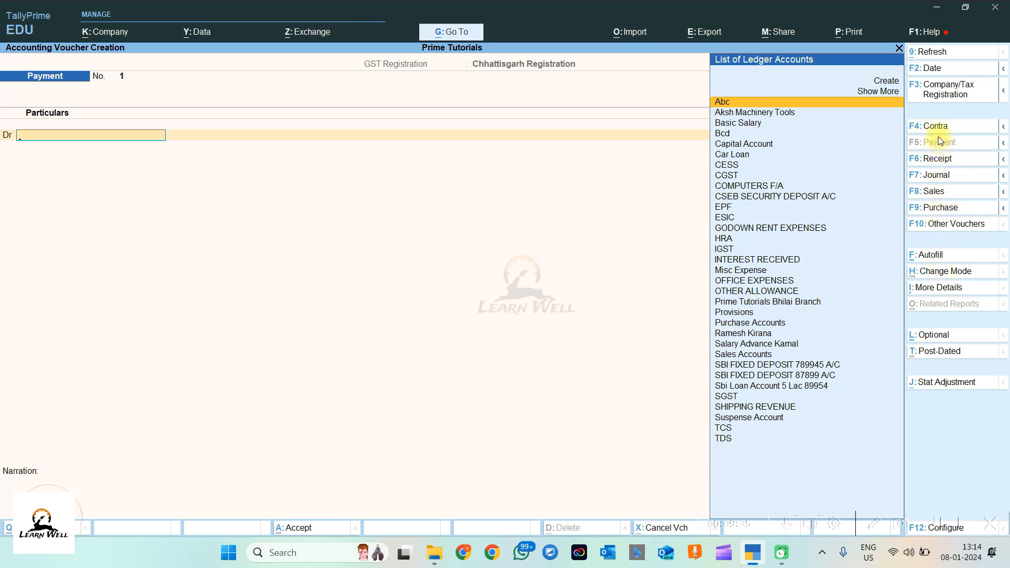
left_click(937, 223)
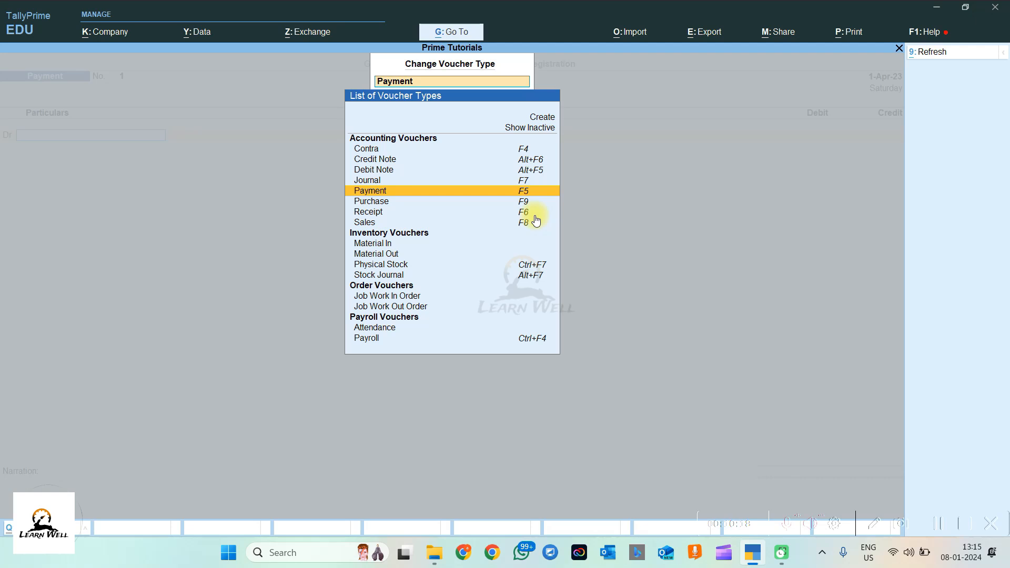
Step: Clear the voucher type field and close the list, keeping Payment voucher No. 1
key("Escape")
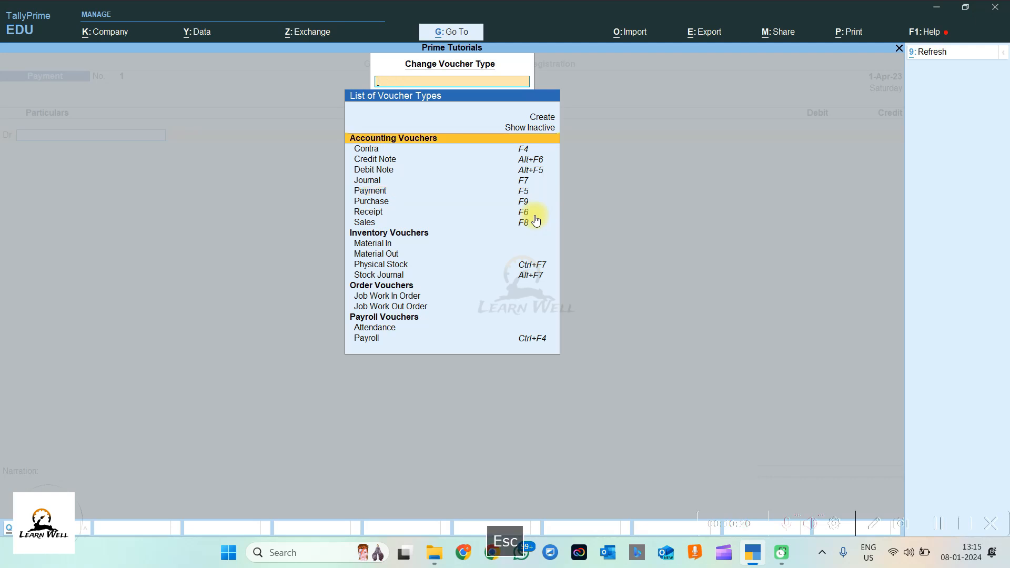
key("Escape")
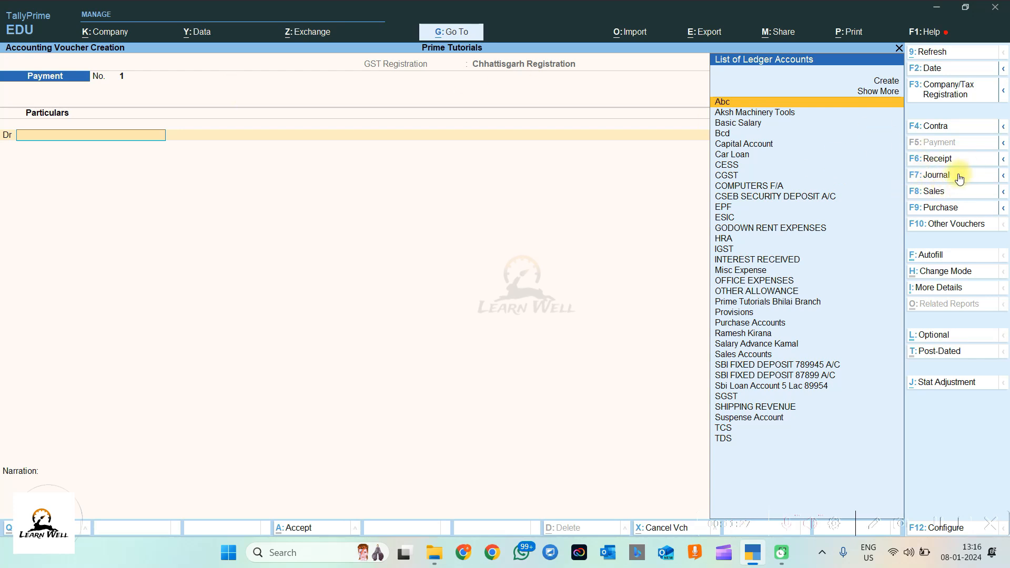
Step: Switch the voucher to Journal, then alternate between Payment and Journal to compare them
key("F7")
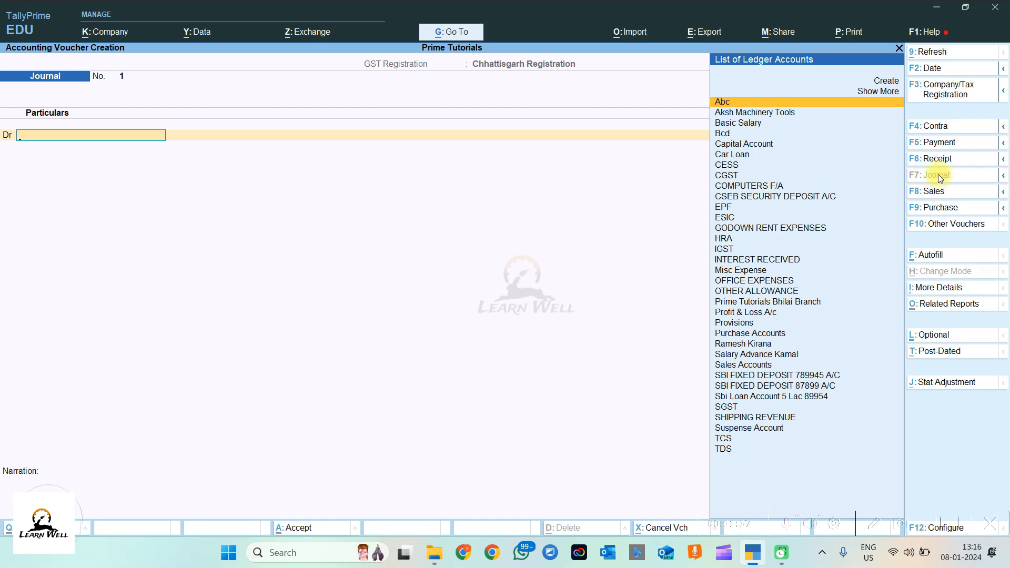
left_click(941, 143)
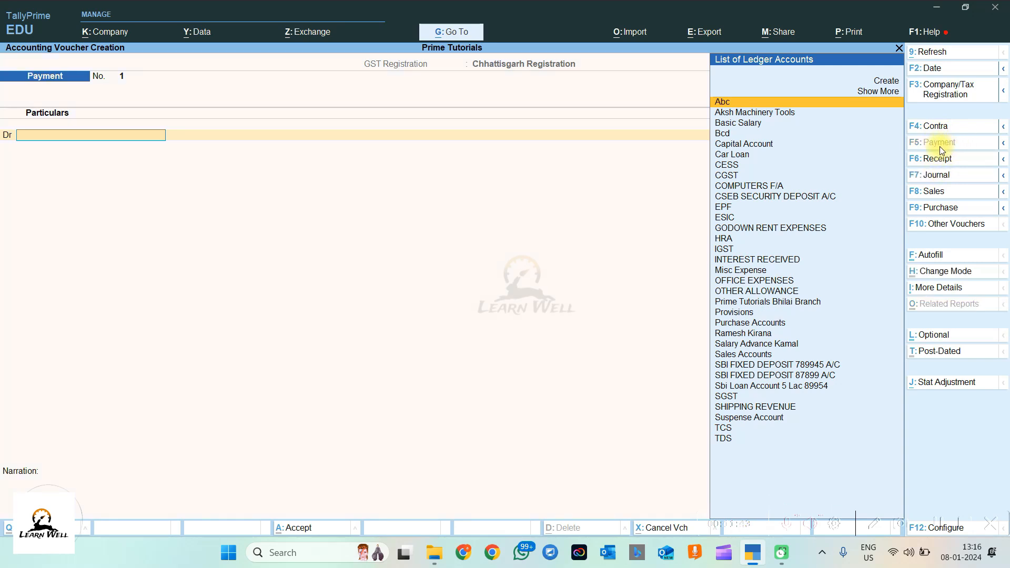
left_click(937, 177)
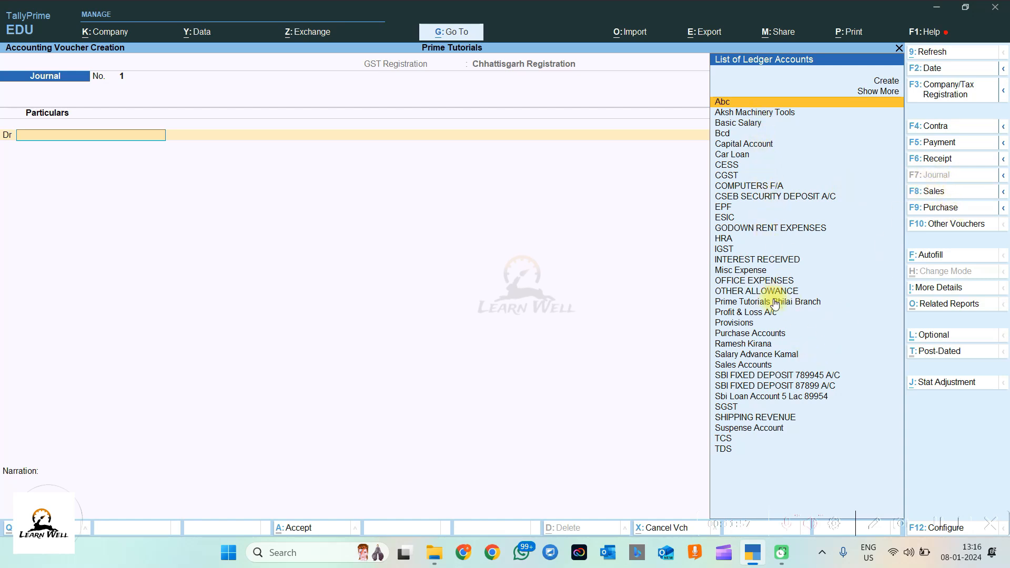
left_click(935, 142)
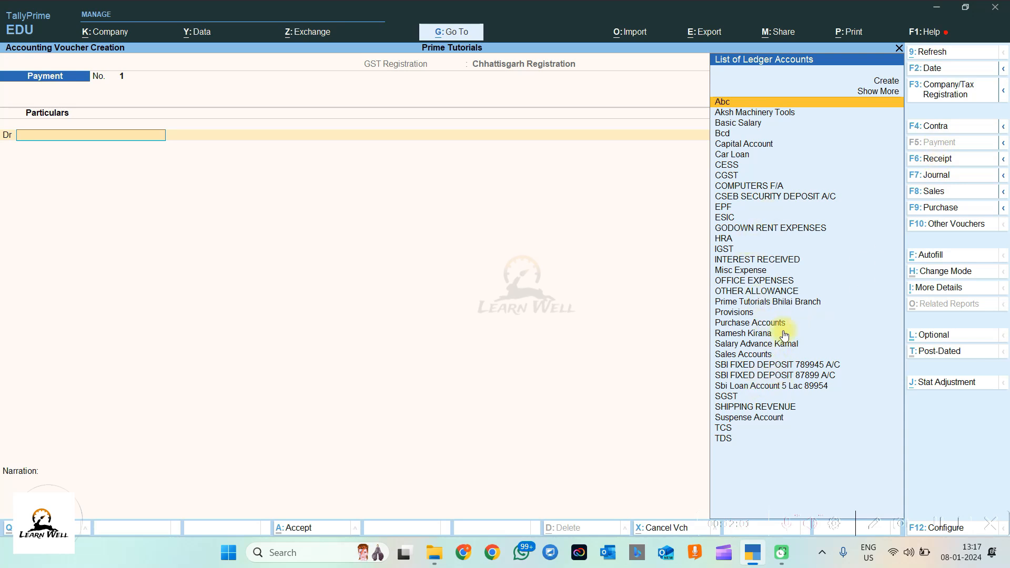
left_click(940, 176)
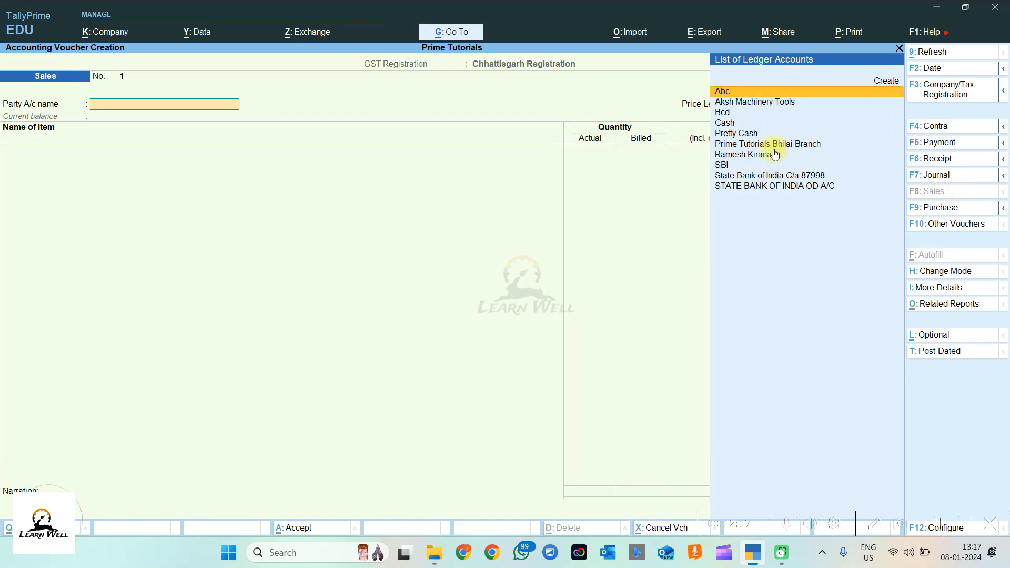
Step: Try a Purchase voucher past the supplier invoice number, then switch back to a blank Journal voucher
left_click(927, 210)
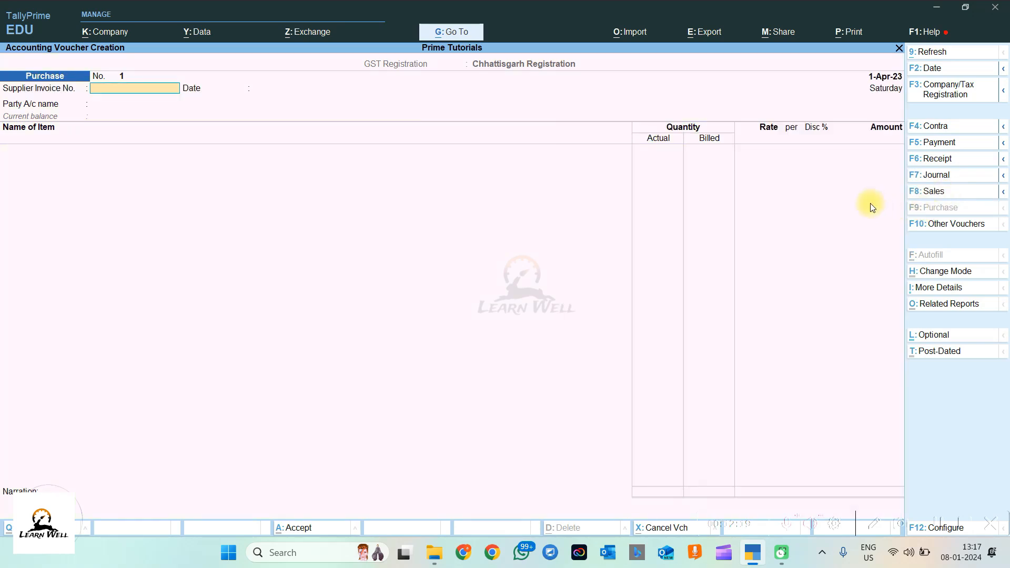
type("\\")
key("Return")
key("Return")
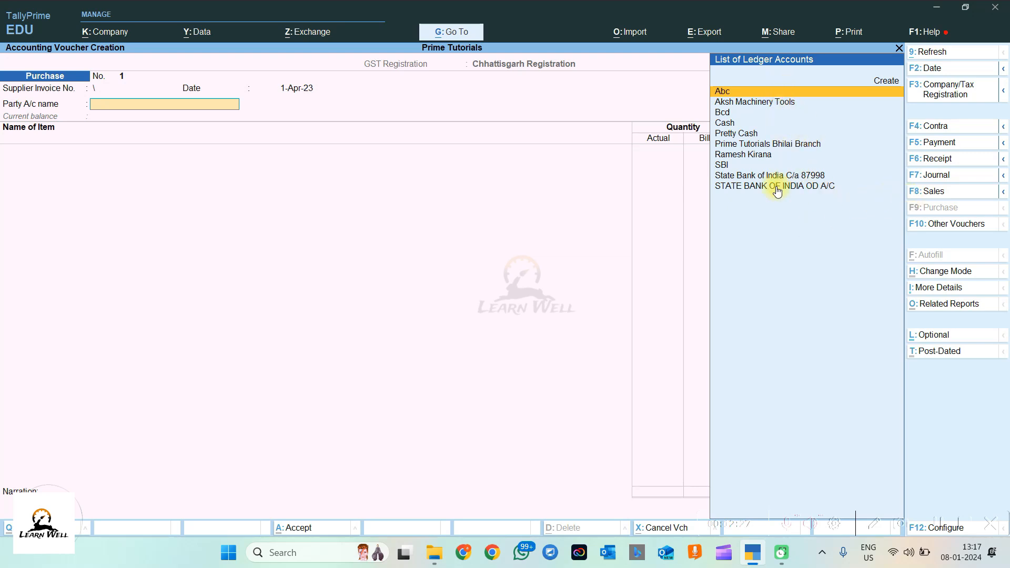
left_click(947, 180)
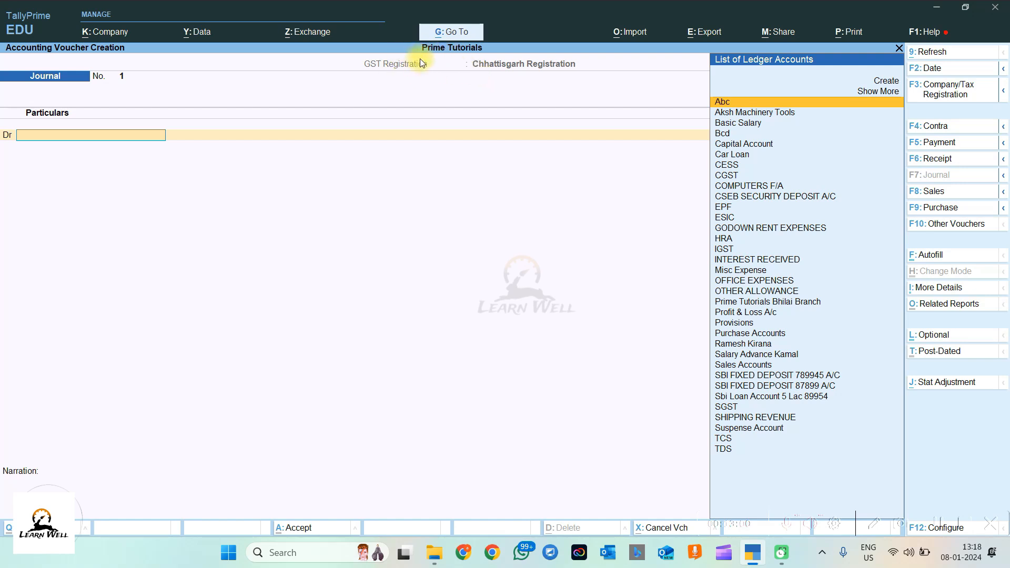
key("Escape")
key("Escape")
Step: Quit the voucher and view the Chhattisgarh and Delhi GST registrations under Company Features
key("Return")
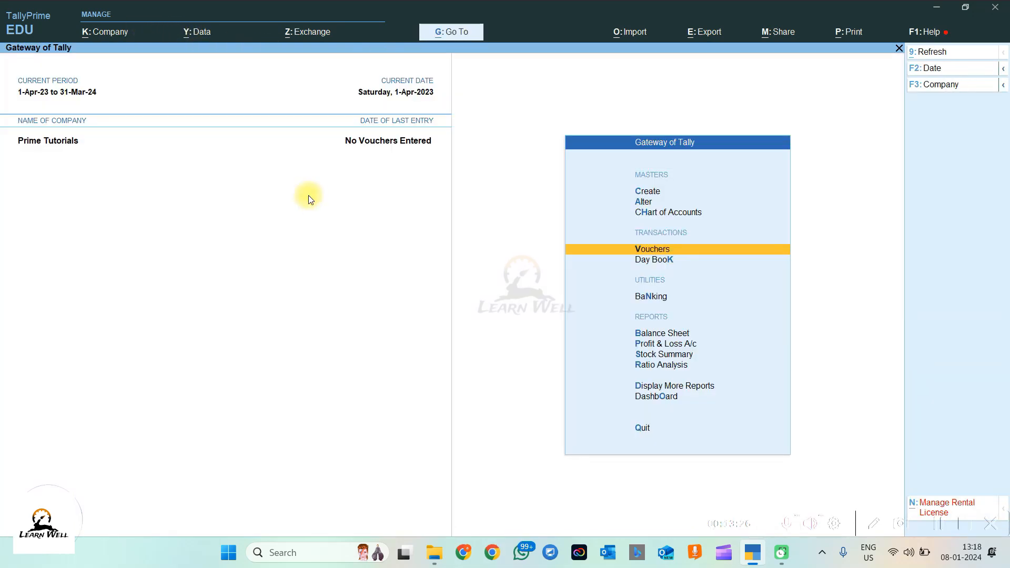
left_click(109, 31)
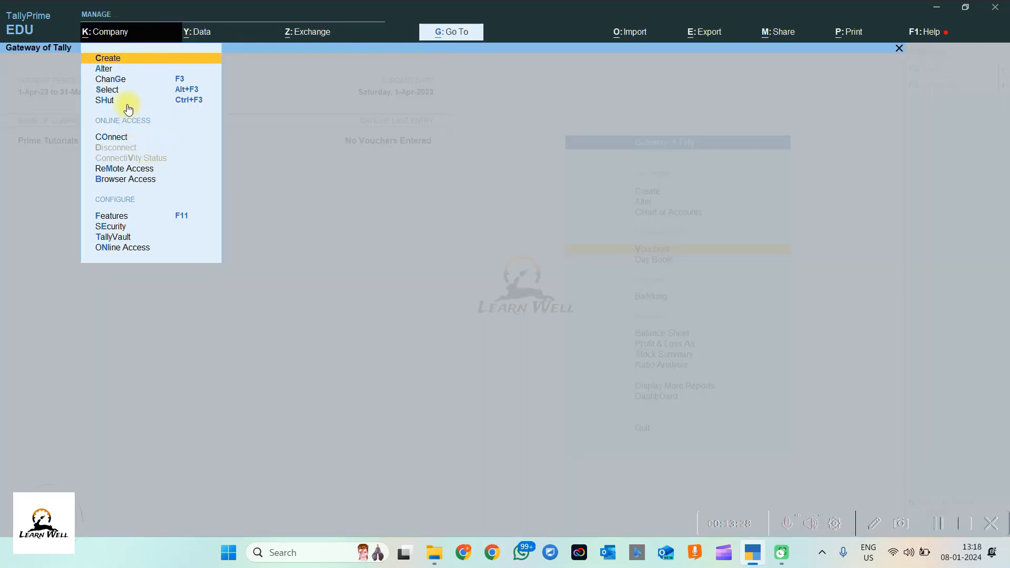
left_click(113, 216)
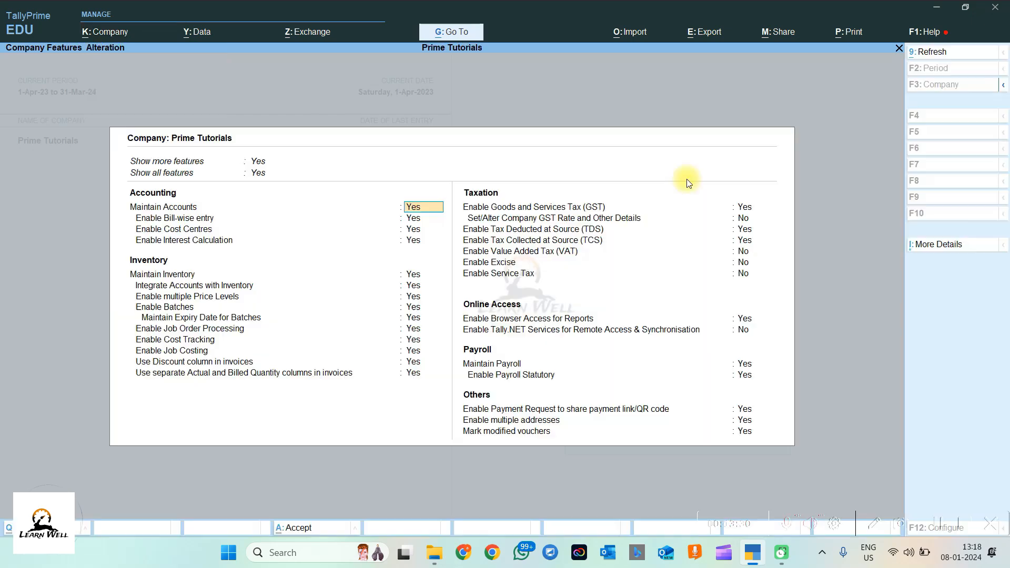
left_click(756, 210)
key("Return")
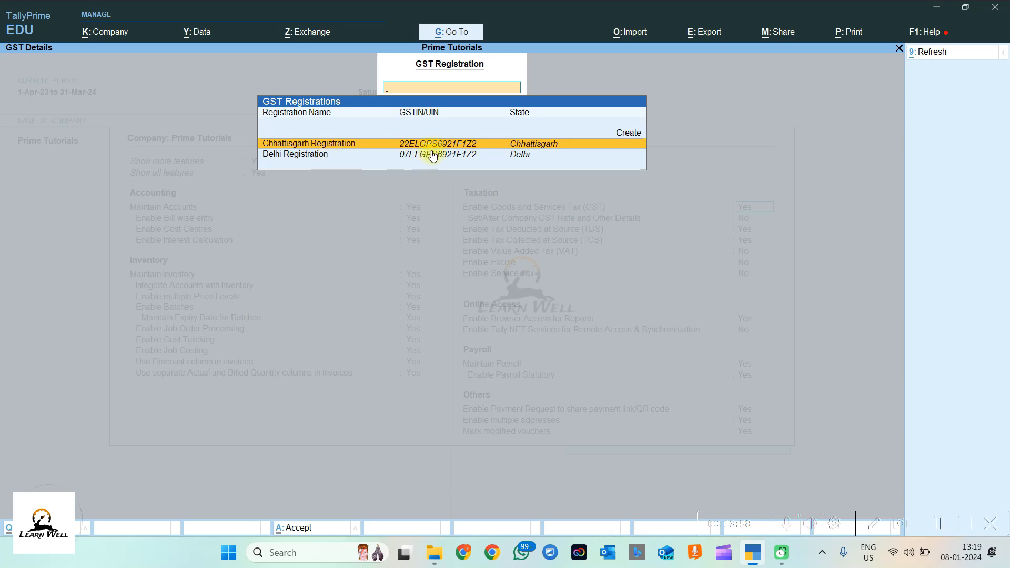
key("Escape")
key("Escape")
key("Escape")
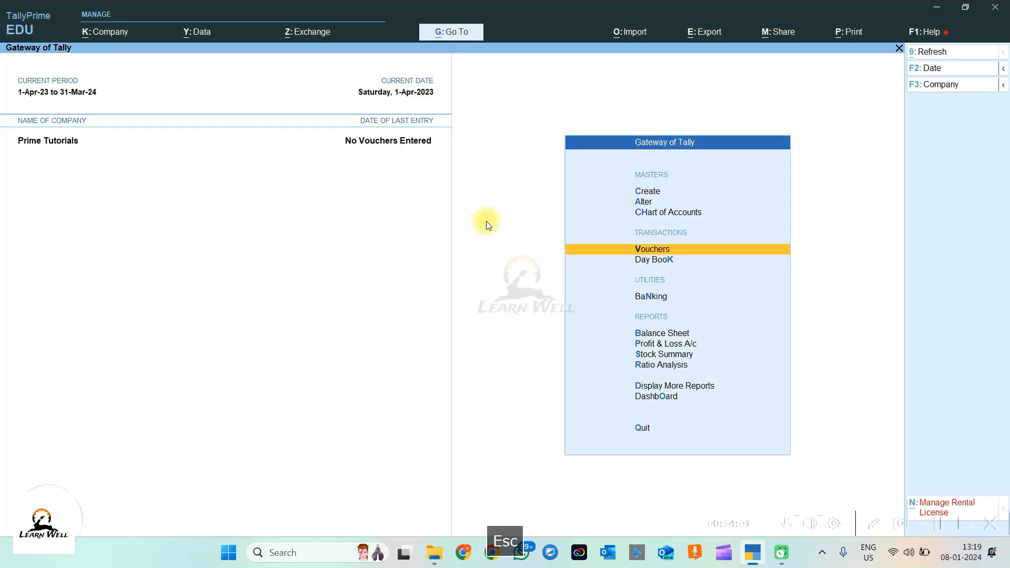
Step: Start a new Journal voucher and switch its GST registration from Delhi to Chhattisgarh Registration
left_click(617, 253)
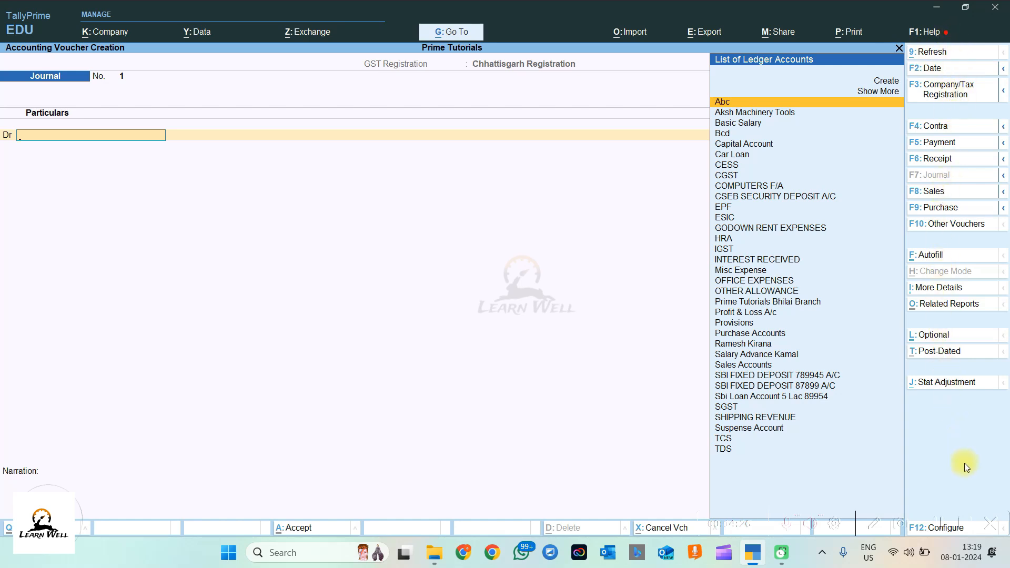
left_click(960, 95)
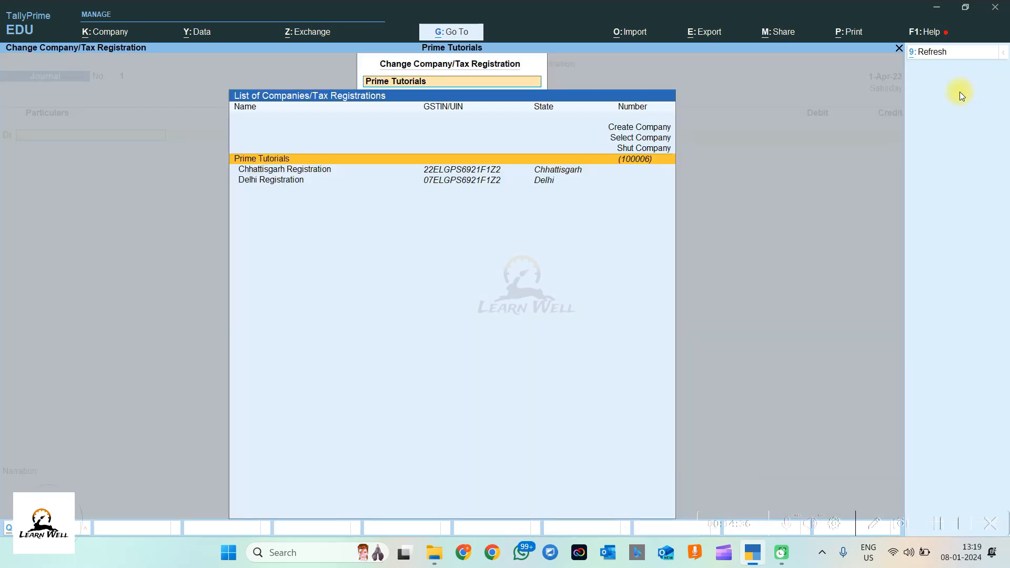
left_click(287, 181)
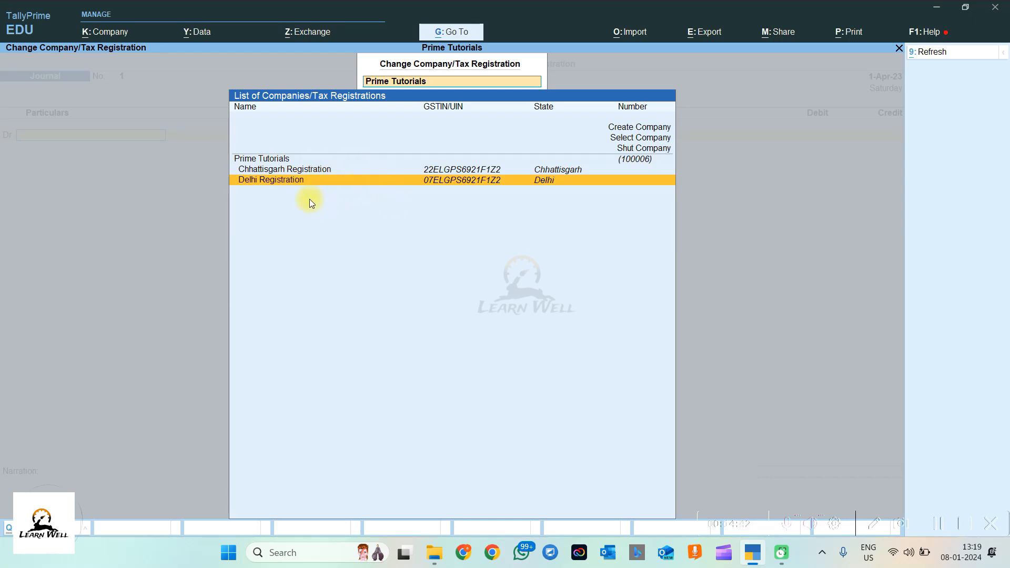
key("Return")
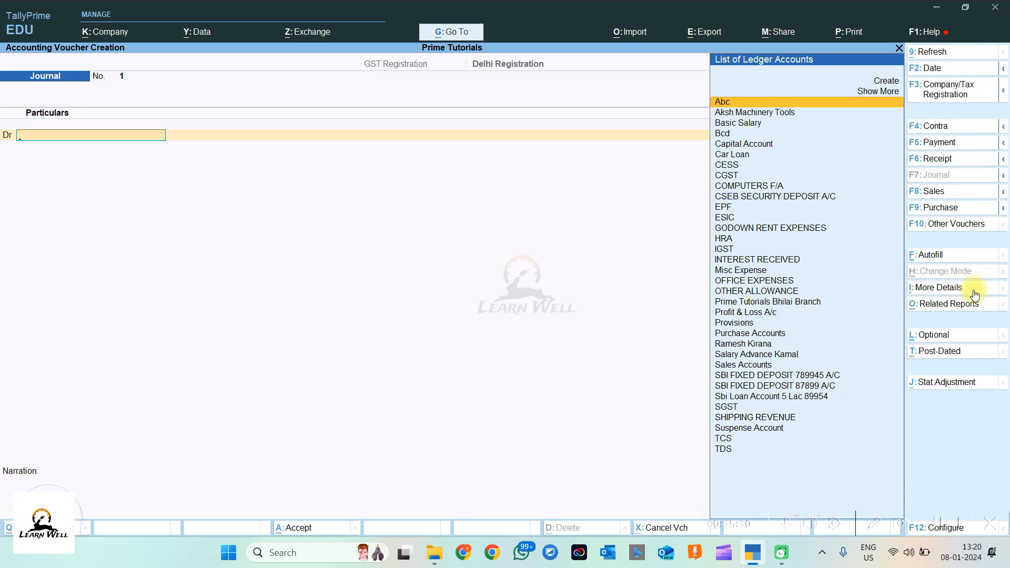
left_click(964, 93)
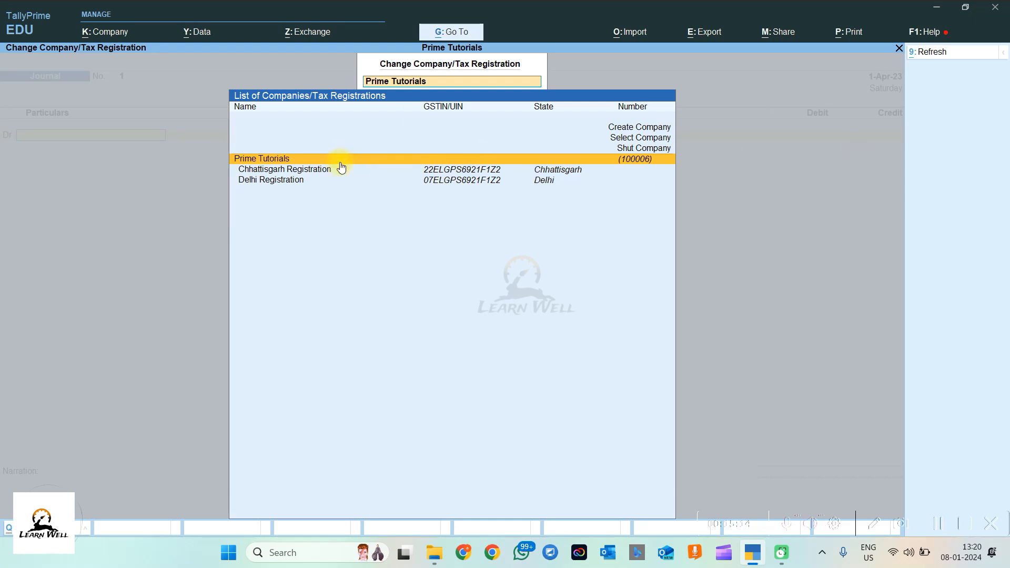
left_click(487, 171)
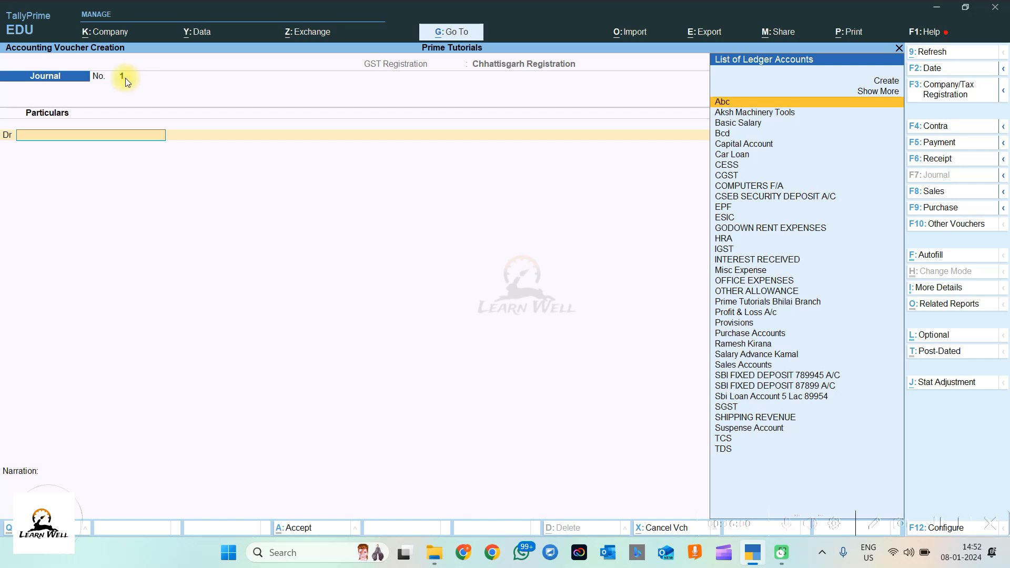
Step: Pick Abc as the debit ledger, set the voucher date to 1-Jan-24, then quit unsaved
key("Return")
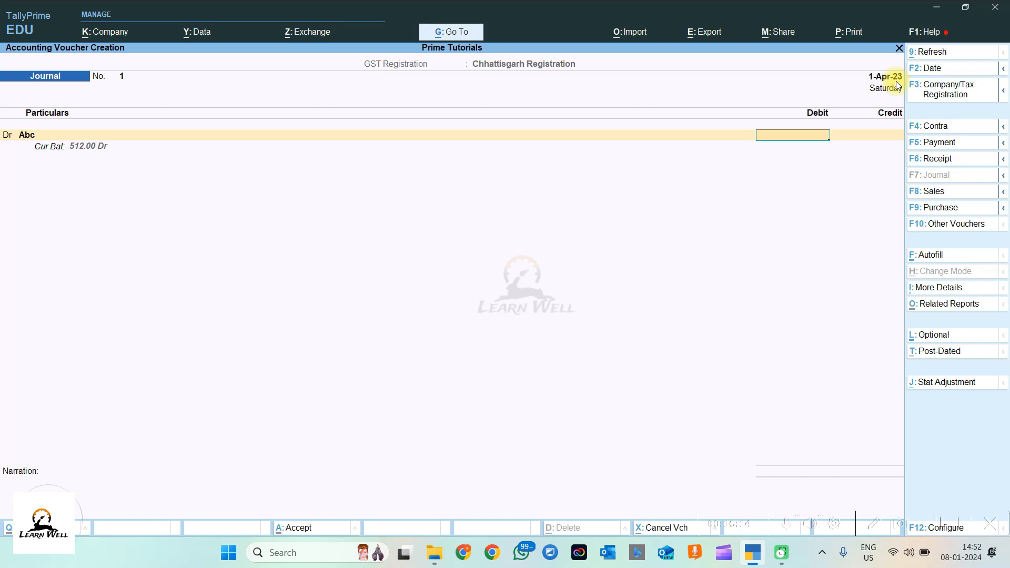
left_click(938, 70)
key("BackSpace")
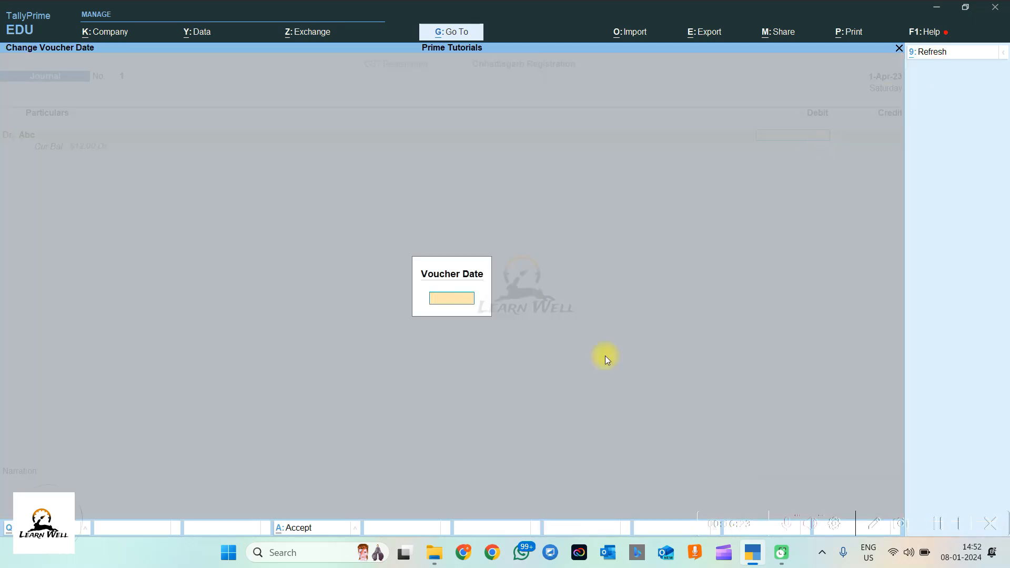
type("1.1.24")
key("Return")
key("Return")
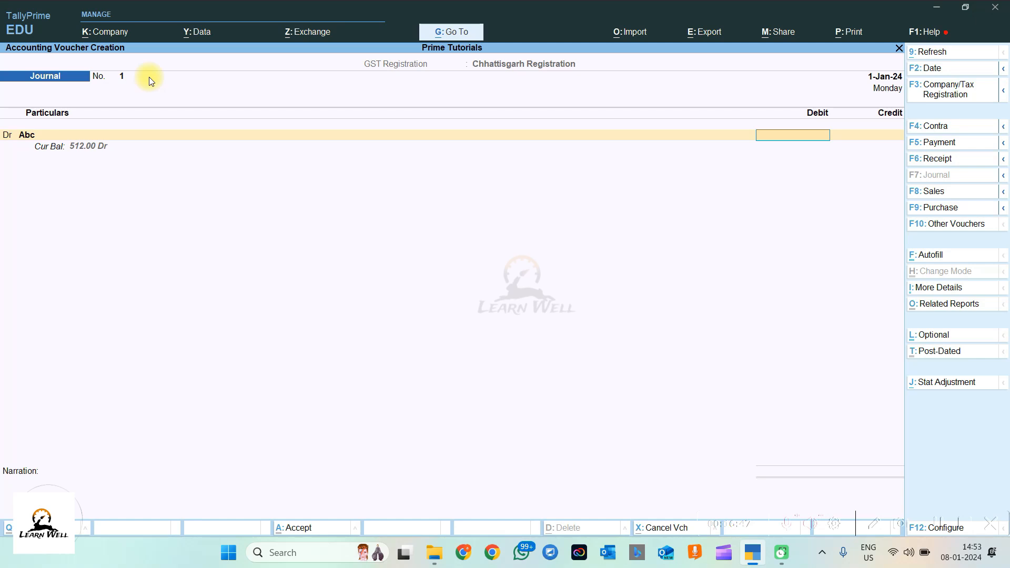
key("Escape")
key("Escape")
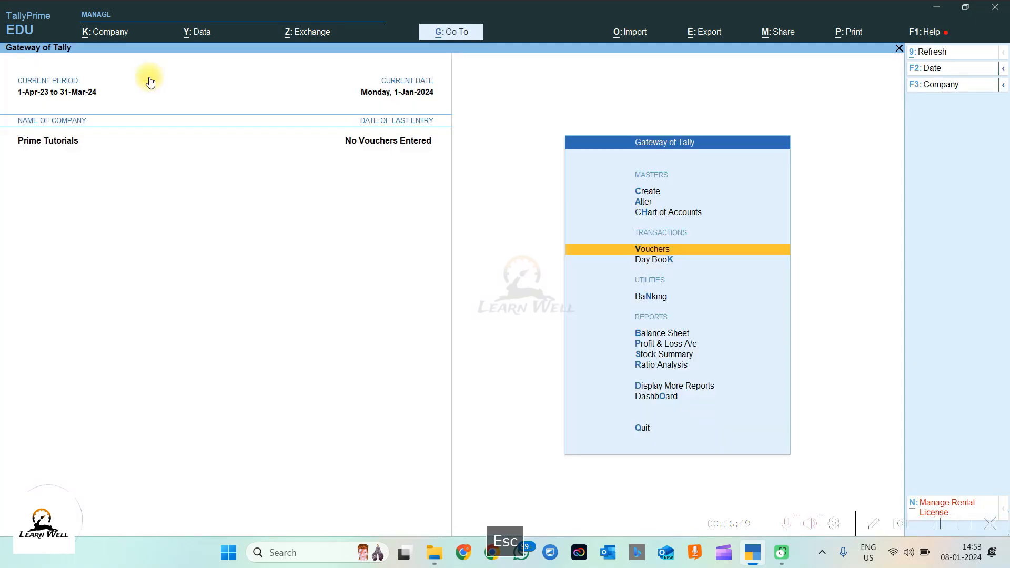
Step: Alter the Journal voucher type to use Manual voucher numbering and save the change
left_click(648, 205)
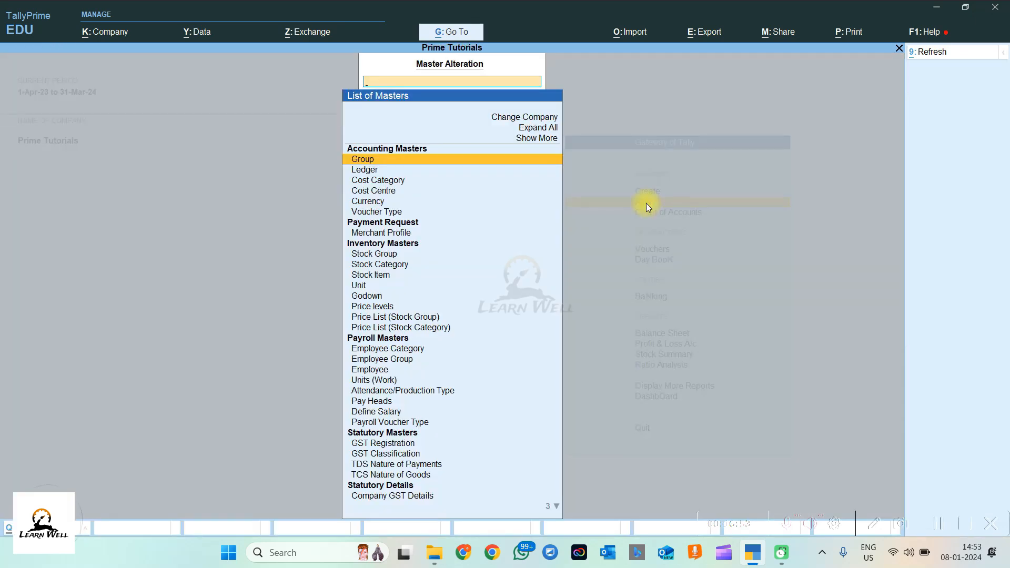
type("Vouch")
key("Return")
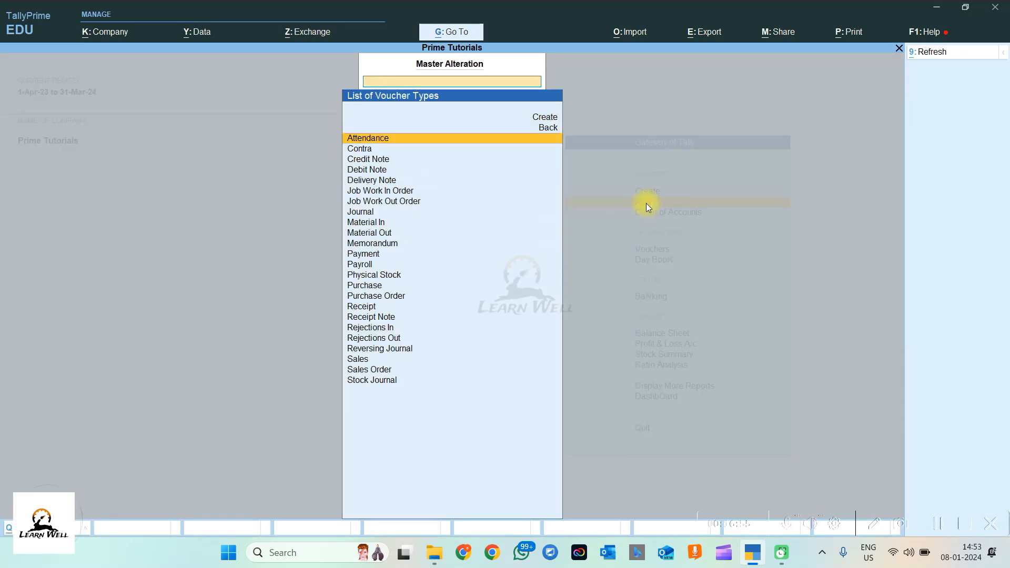
key("Up")
key("Up")
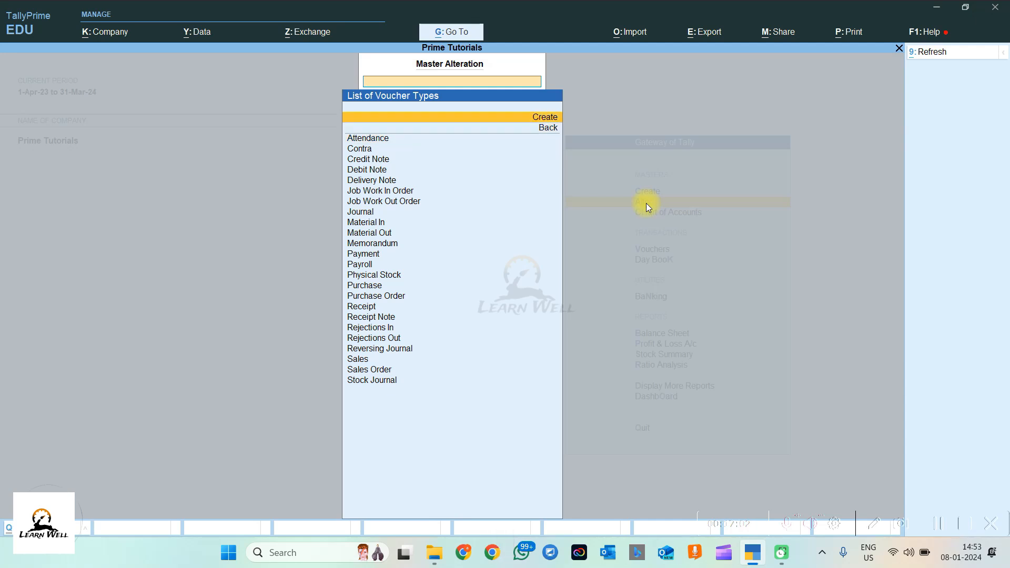
type("Jou")
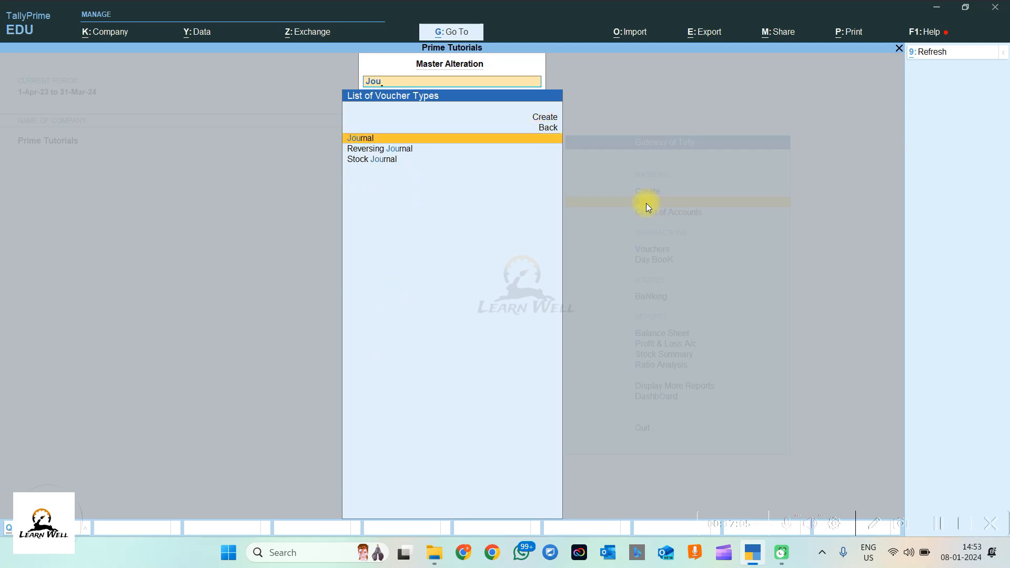
key("Return")
key("Return")
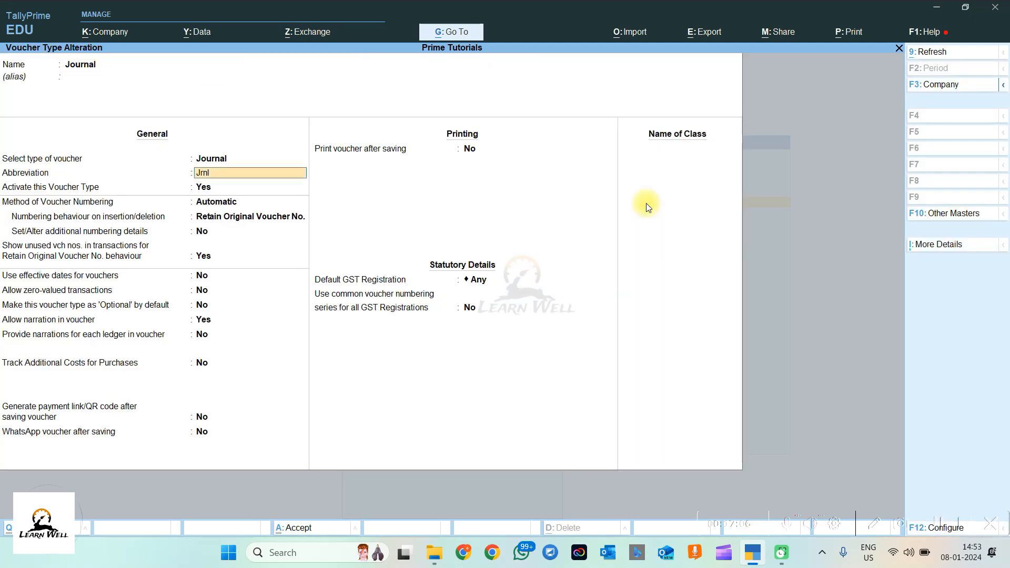
key("Return")
key("Return")
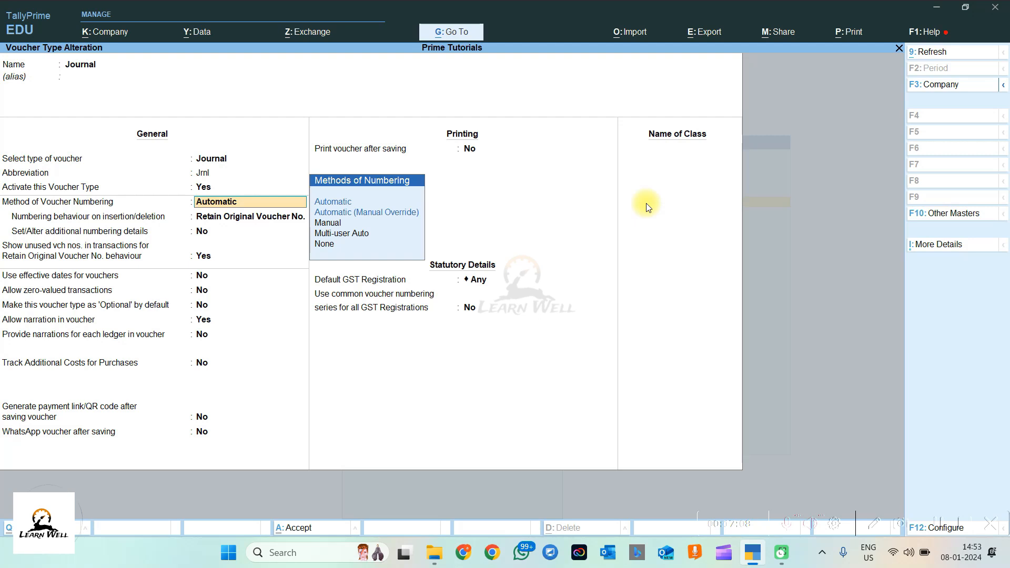
key("Down")
key("Down")
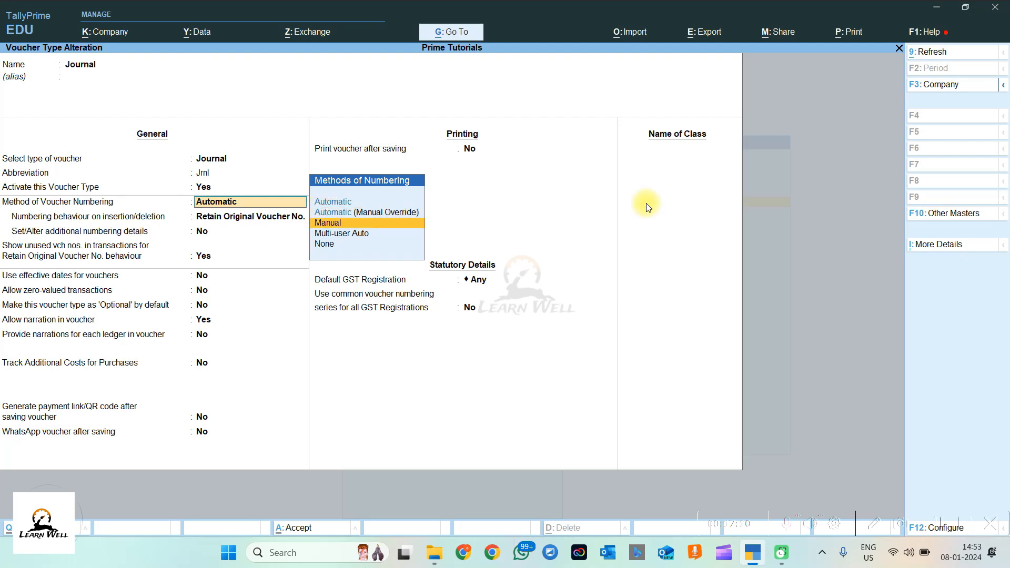
key("Return")
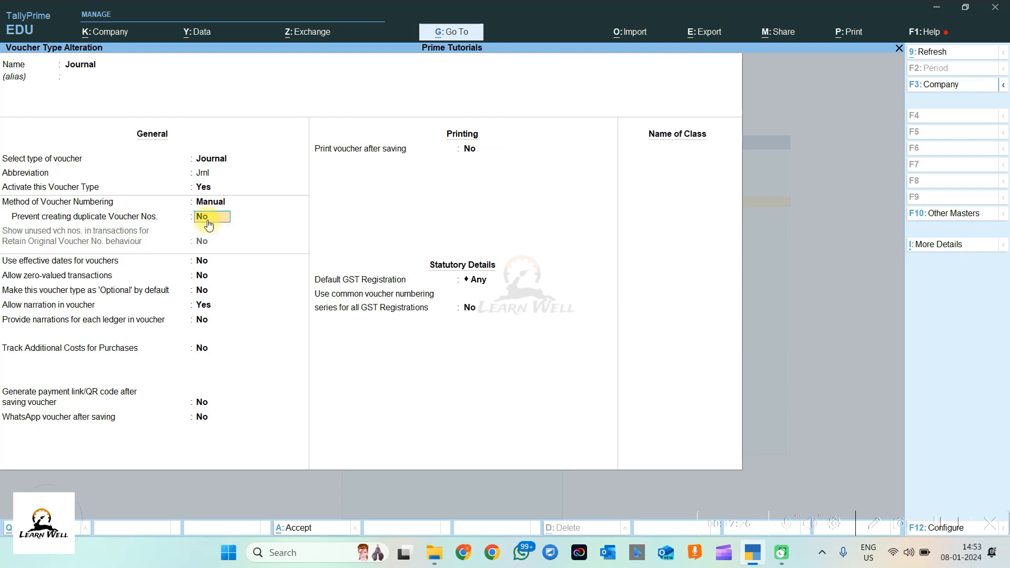
key("ctrl+a")
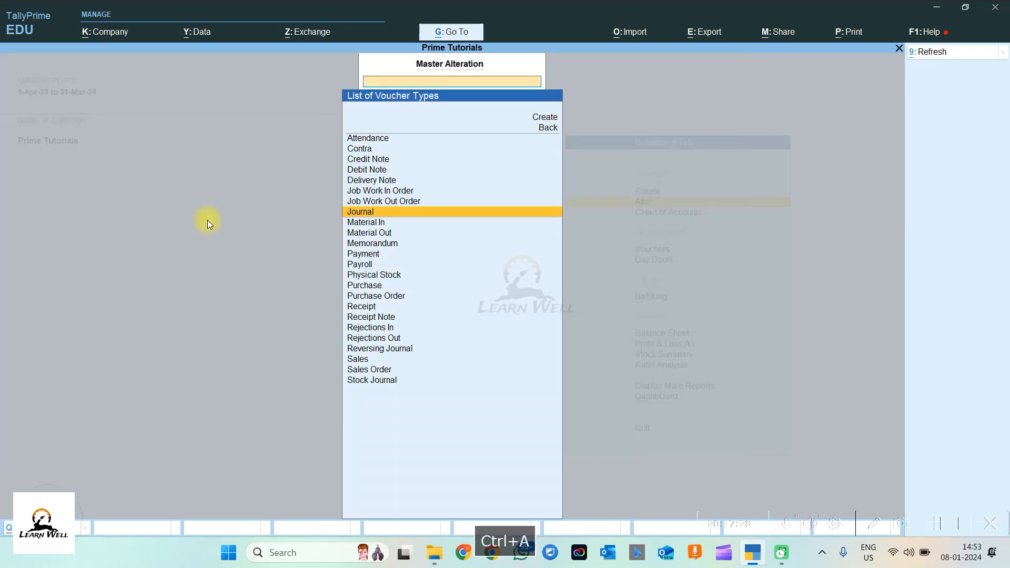
key("Escape")
Step: Start a trial Journal voucher numbered JV001 and discard it without saving
key("Escape")
key("Escape")
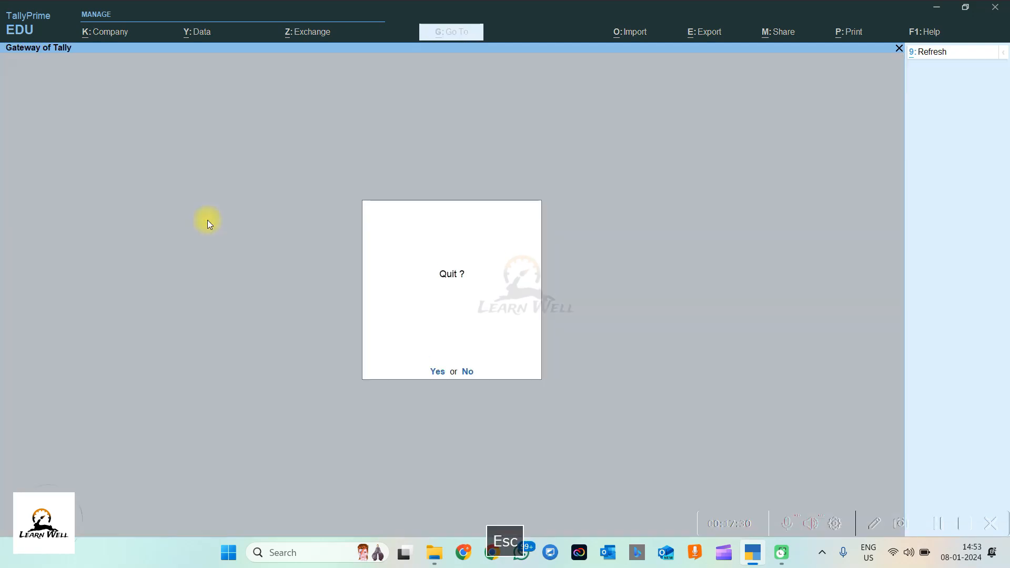
key("Escape")
key("v")
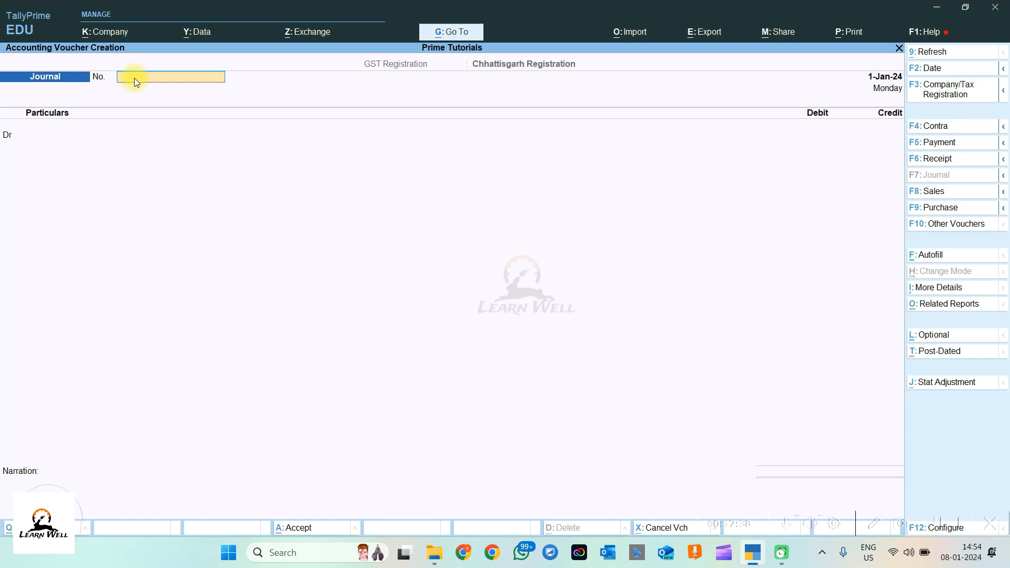
key("Caps_Lock")
key("Return")
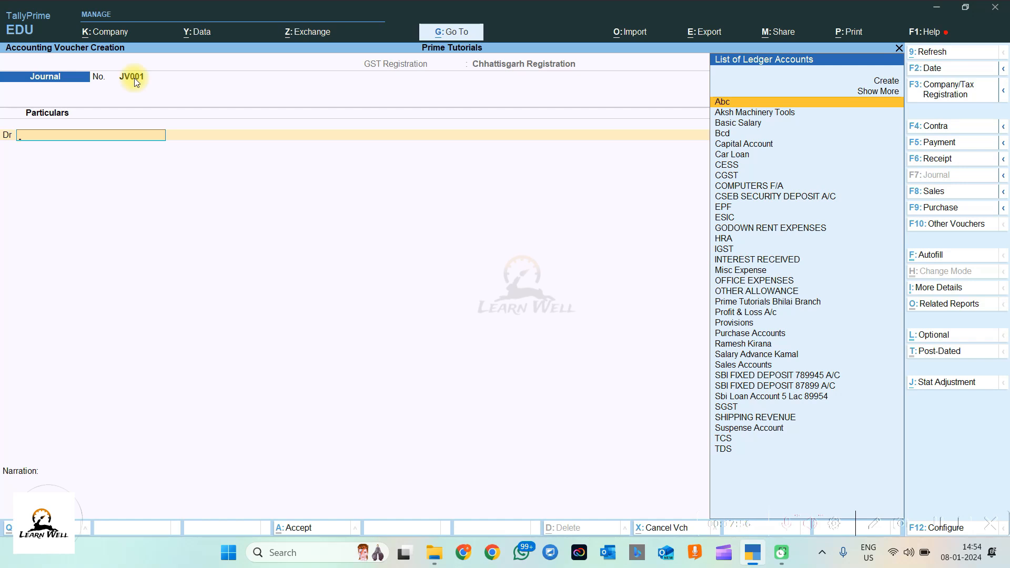
key("Escape")
key("Escape")
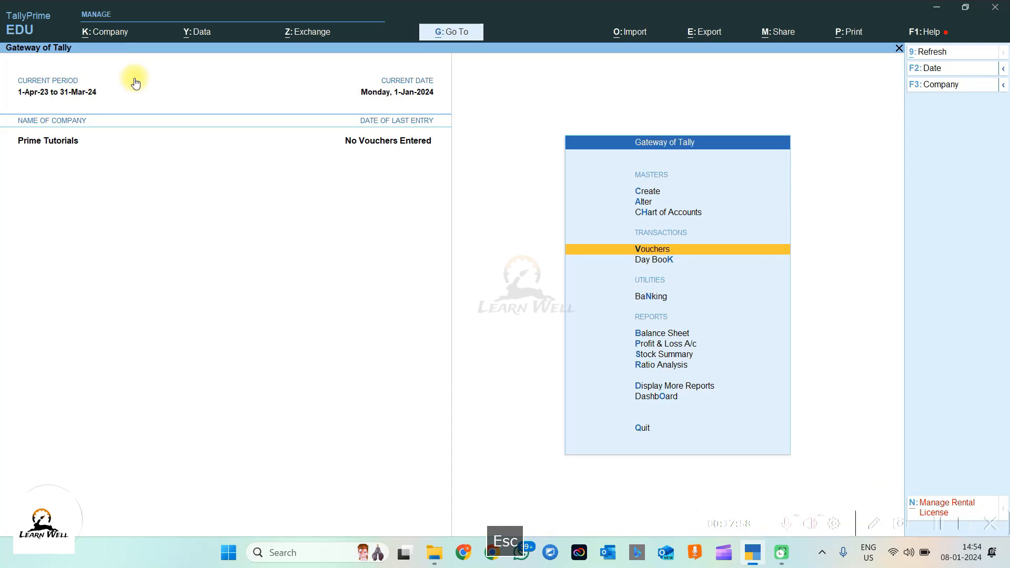
Step: Bring up the Voucher Type list for alteration
left_click(648, 203)
type("VOUCH")
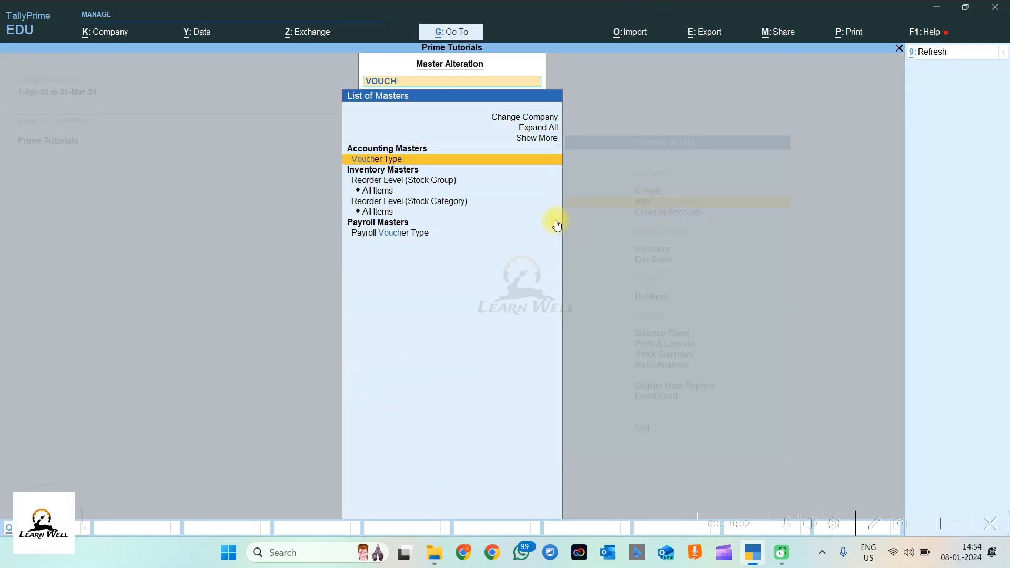
key("Return")
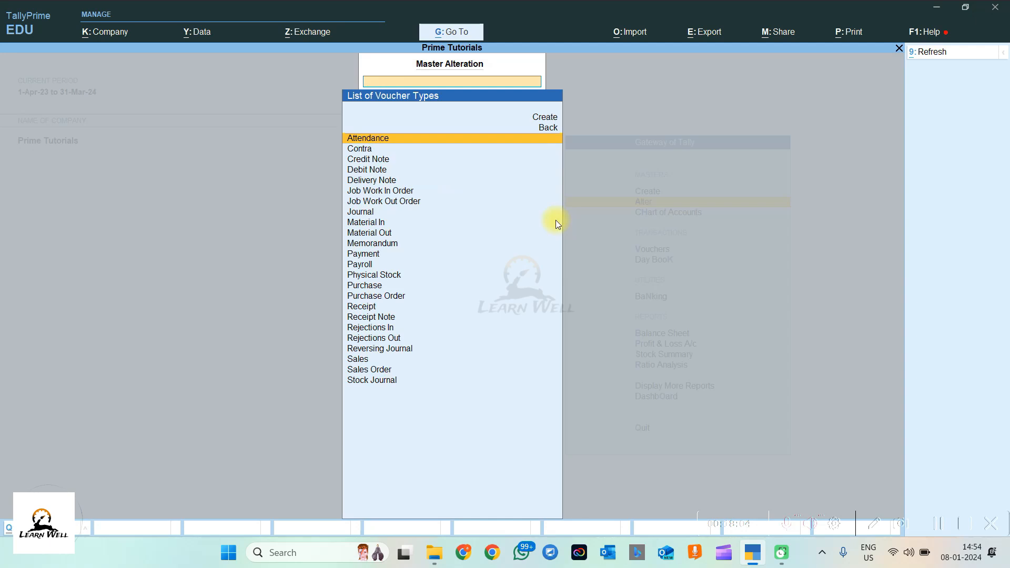
Step: Switch Journal voucher numbering back to Automatic, keeping Retain Original Voucher No
type("JOUR")
key("Return")
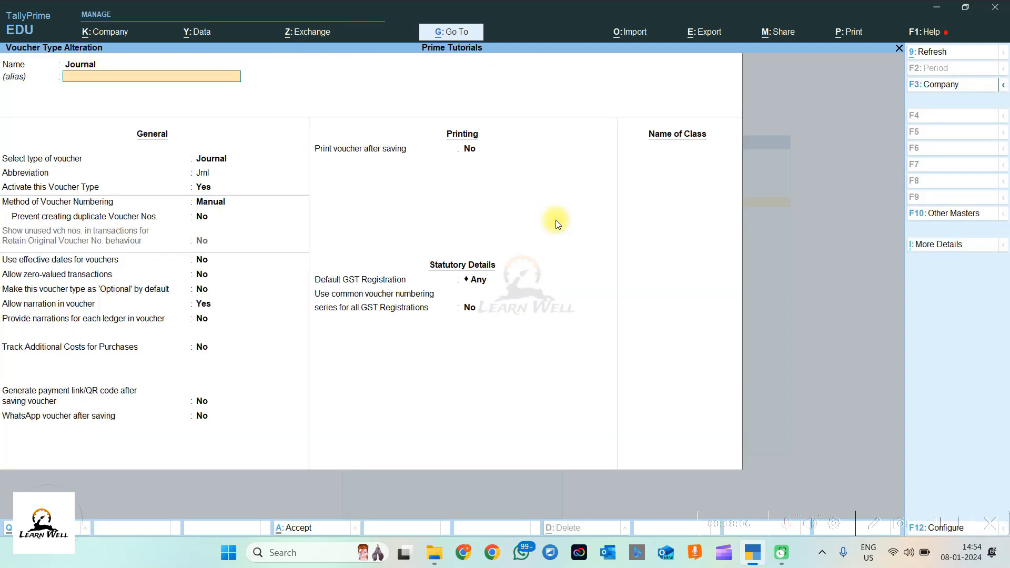
key("Return")
key("Return")
key("Return")
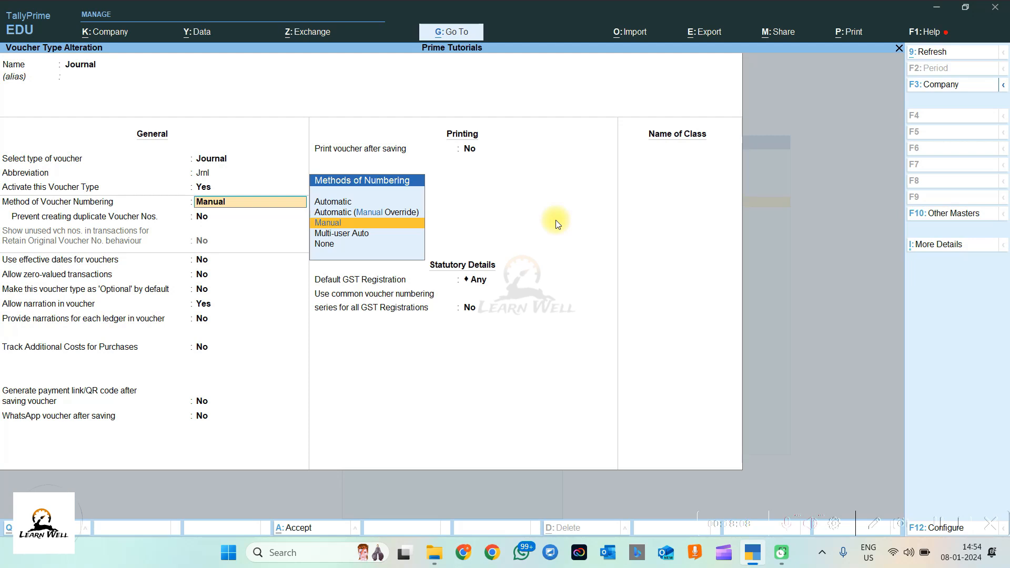
key("Up")
key("Up")
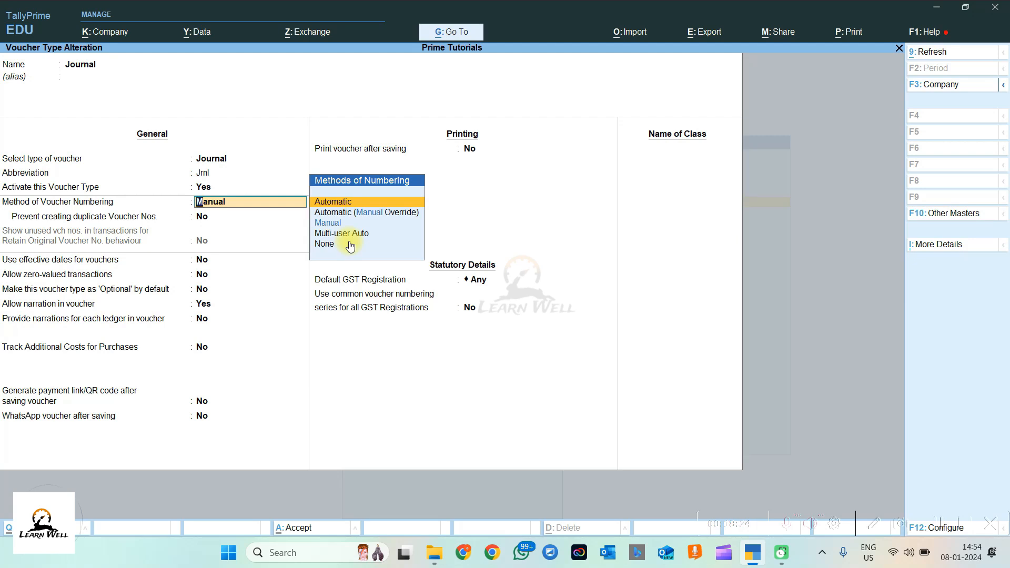
key("Return")
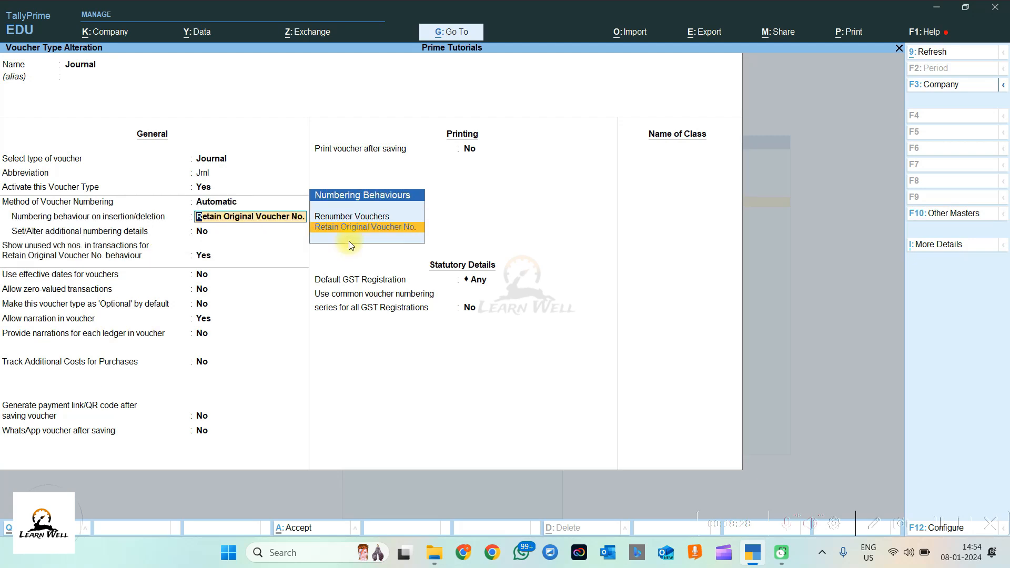
key("Return")
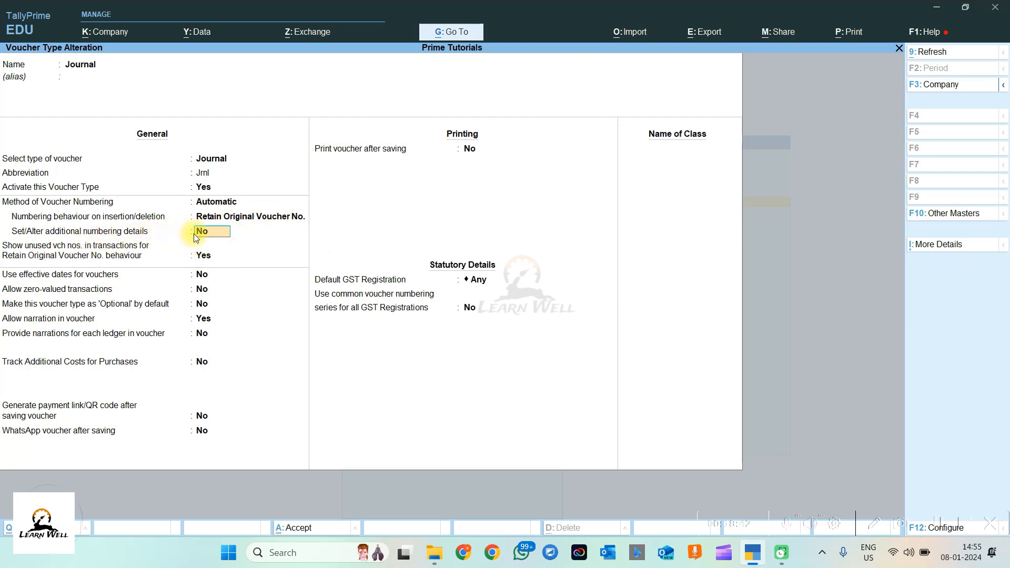
Step: Enable additional numbering details with starting number 1, restarting Yearly from 1-Apr-23
type("Y")
key("Return")
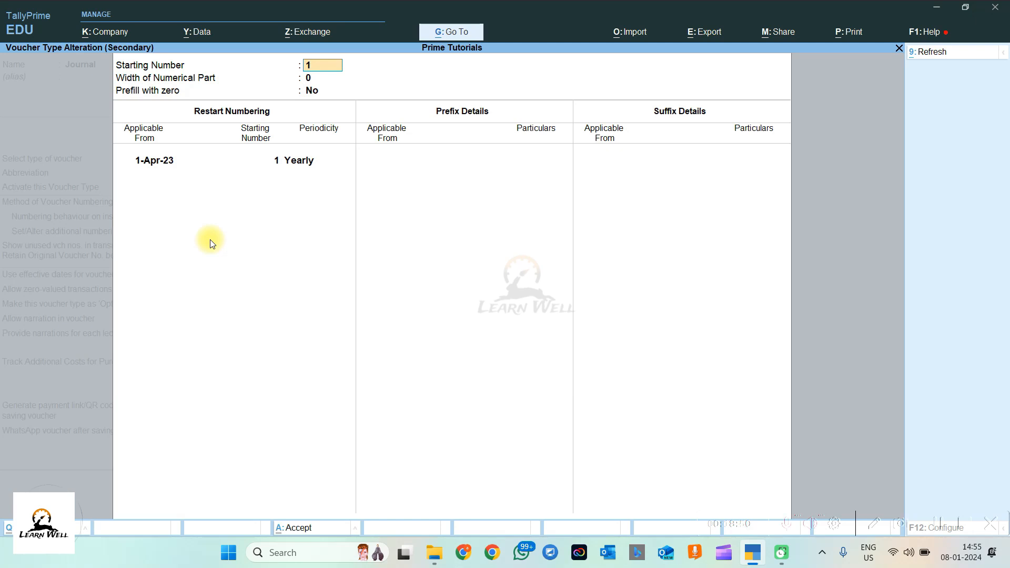
key("Return")
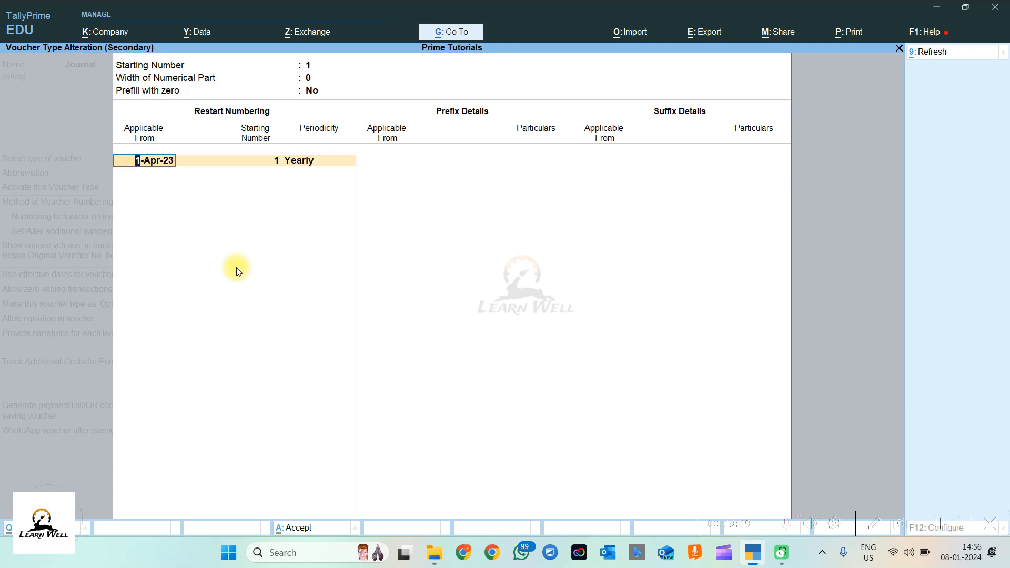
key("Return")
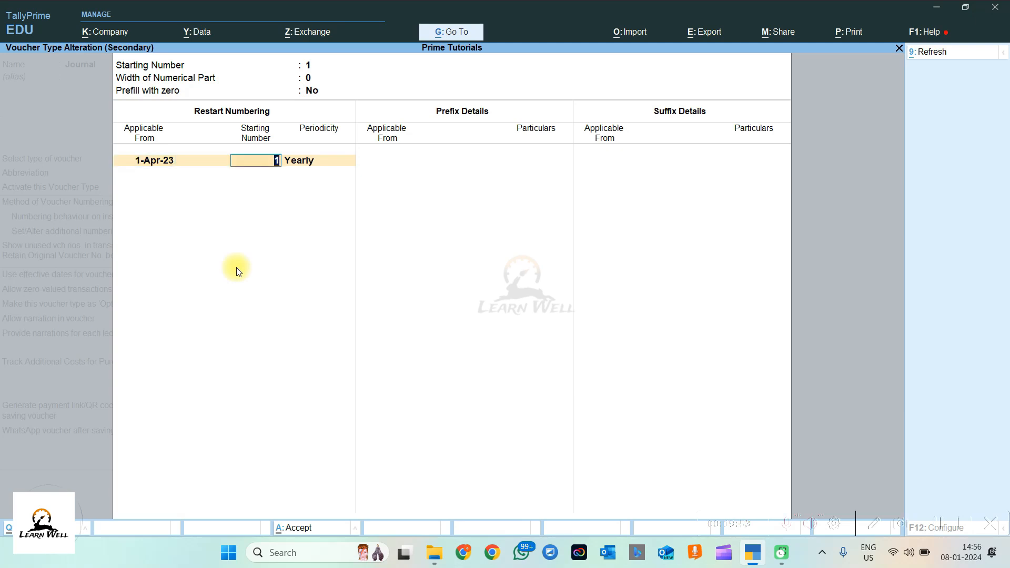
key("Return")
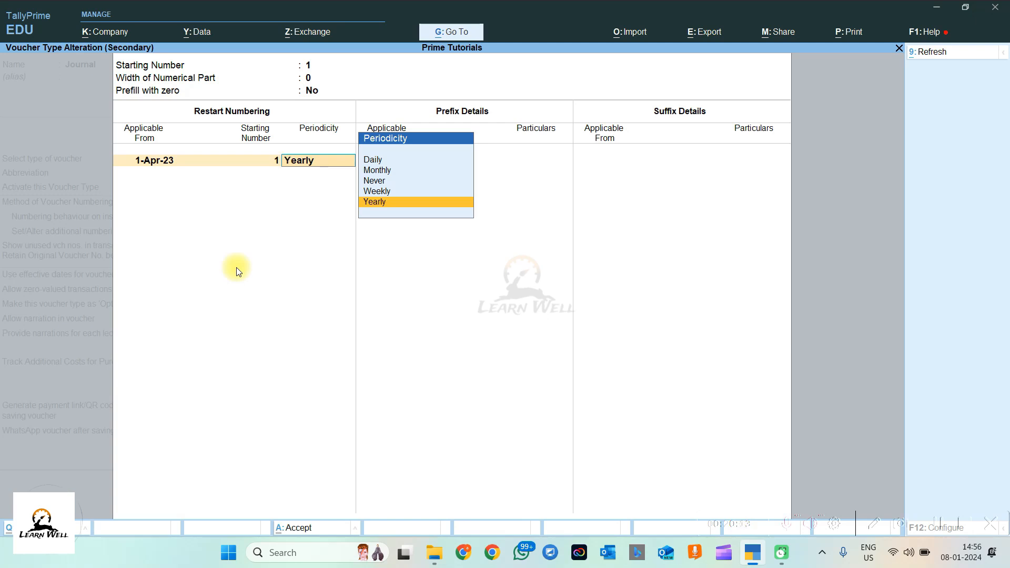
key("Return")
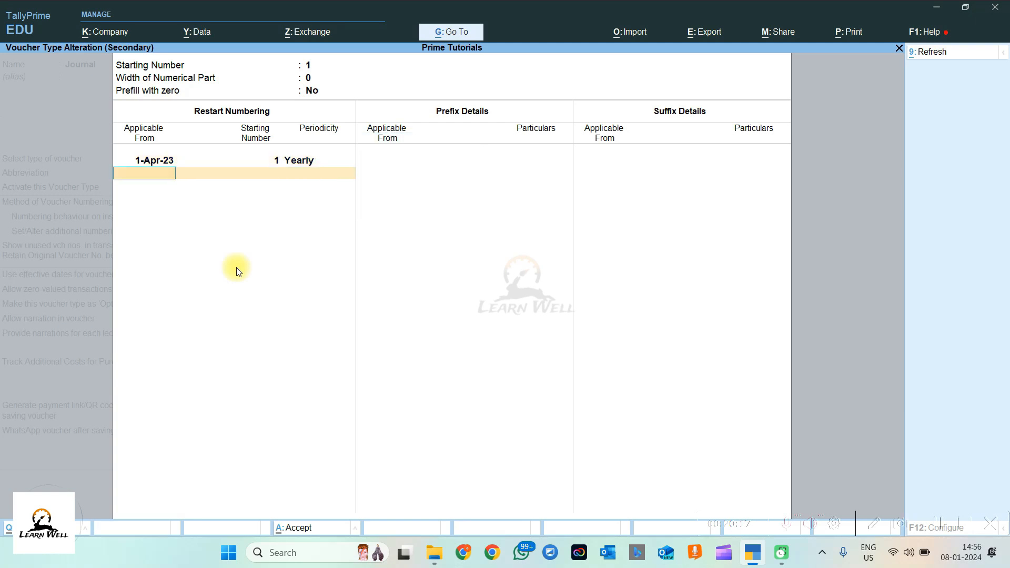
Step: Add voucher number prefix JV00 applicable from 1-Apr-23
key("Return")
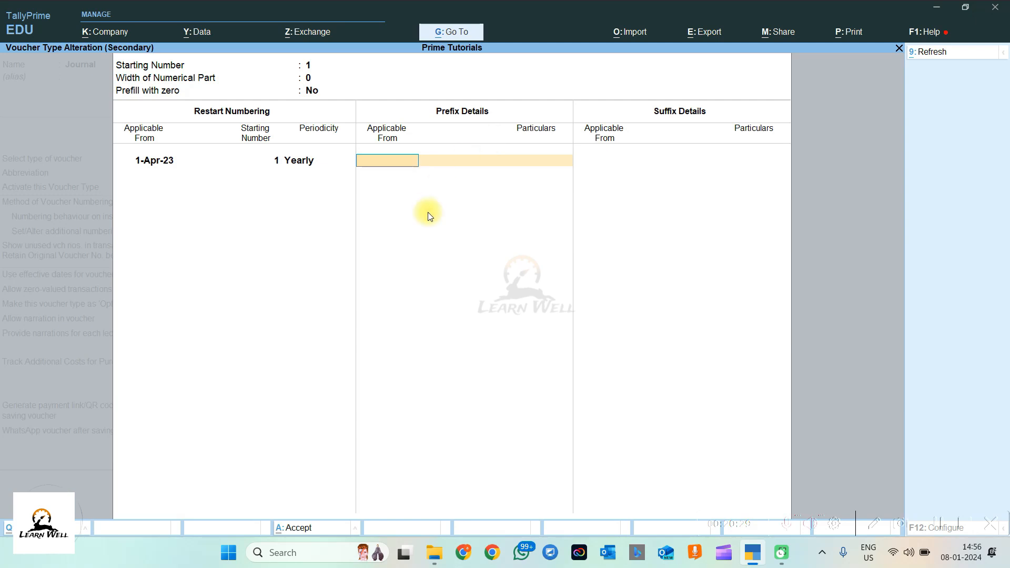
type("1-4")
key("Return")
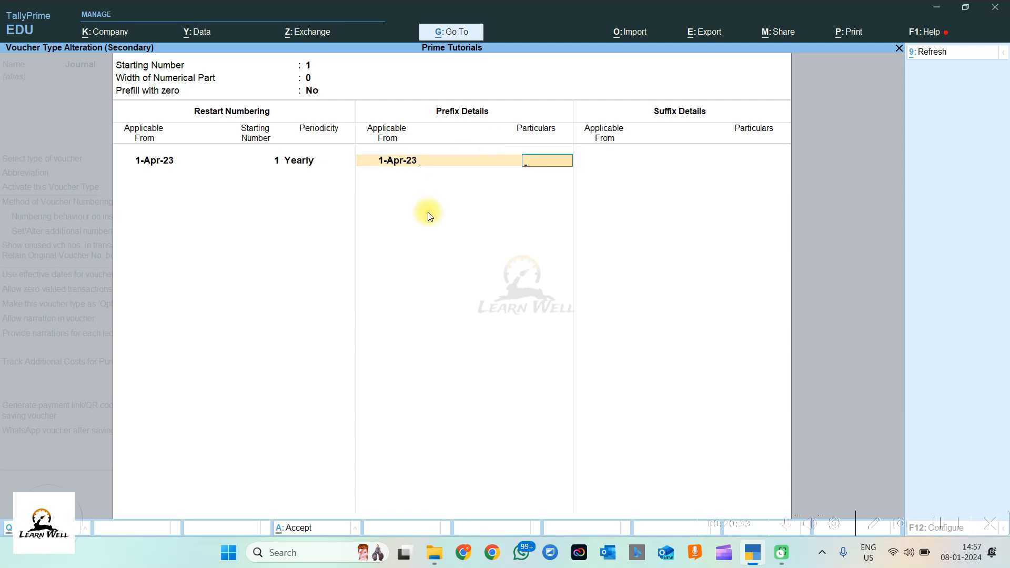
type("JV00")
key("Return")
key("Return")
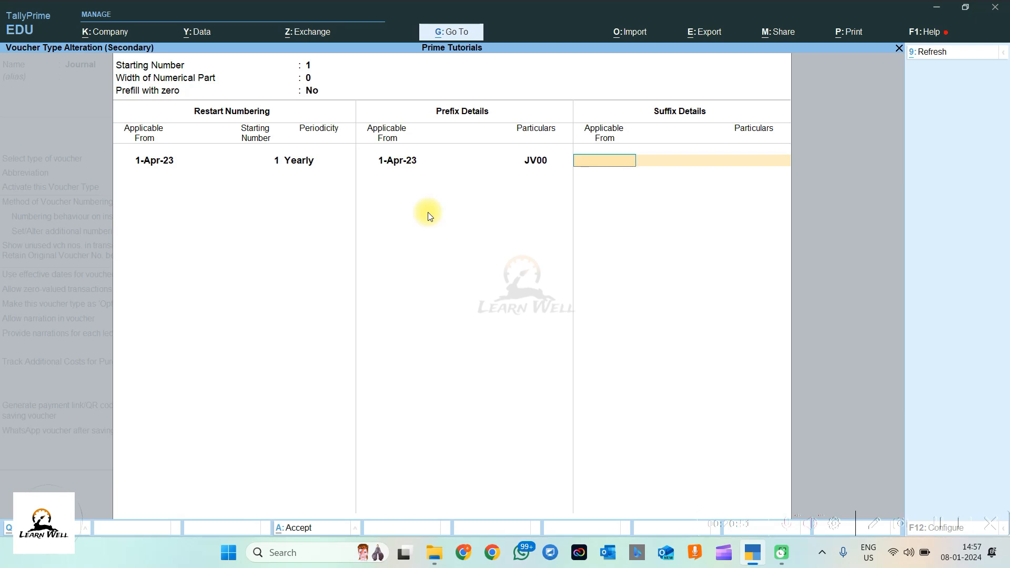
Step: Add voucher number suffix /23-24 from 1-Apr-23 and return to the alteration screen
type("1.4")
key("Return")
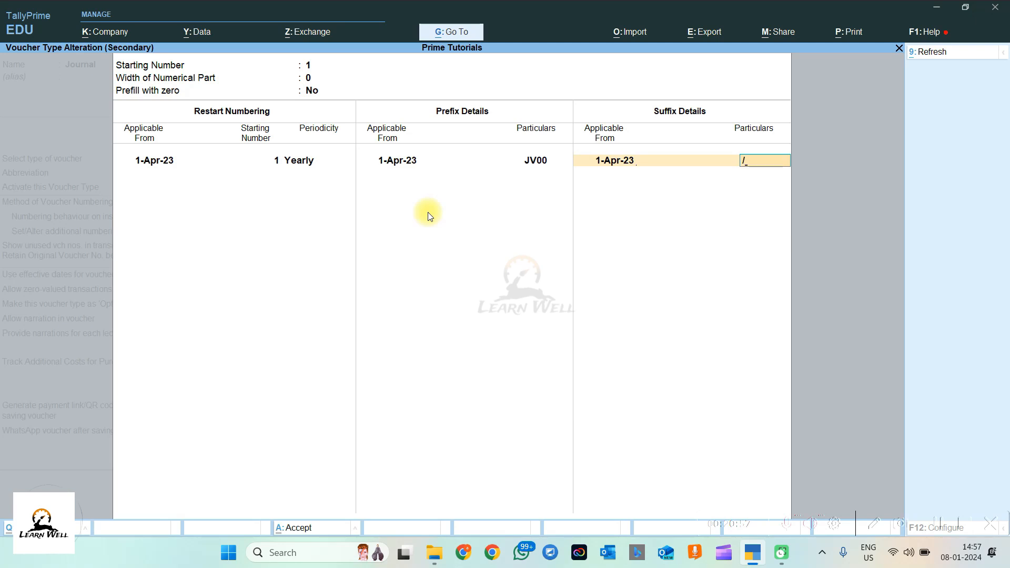
type("23-24")
key("Return")
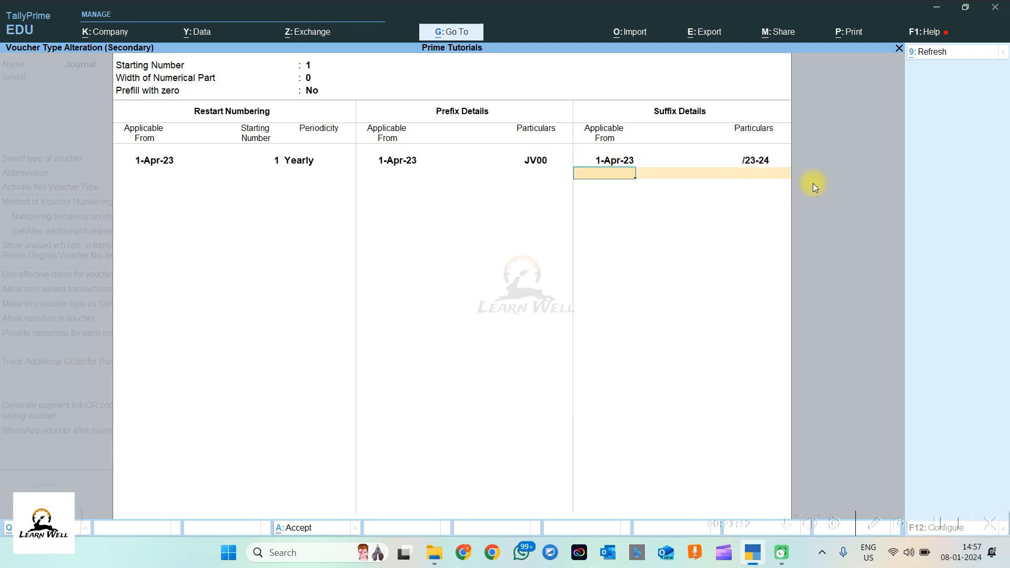
key("Return")
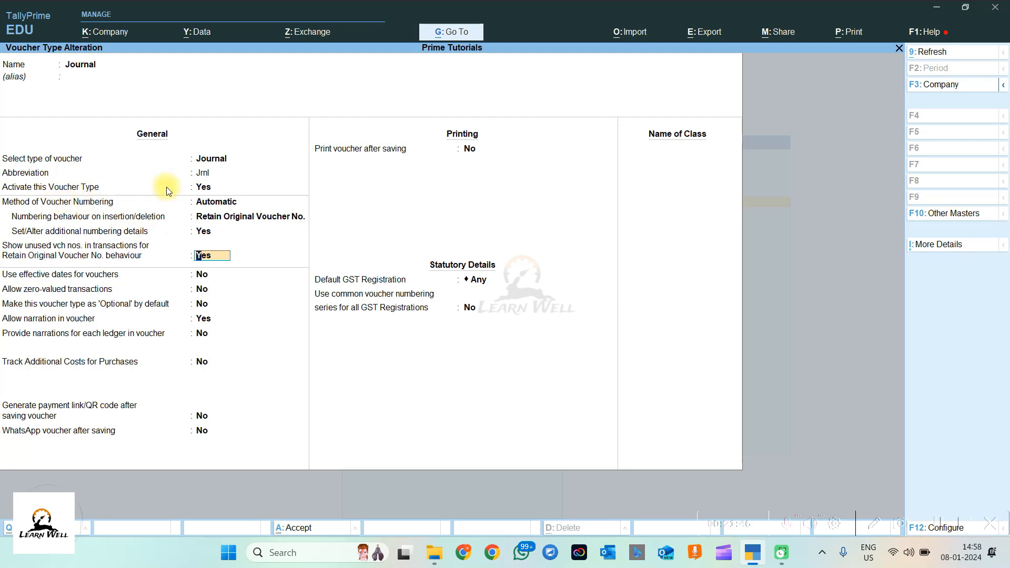
Step: Open the Methods of Numbering list for the Journal voucher type
left_click(233, 203)
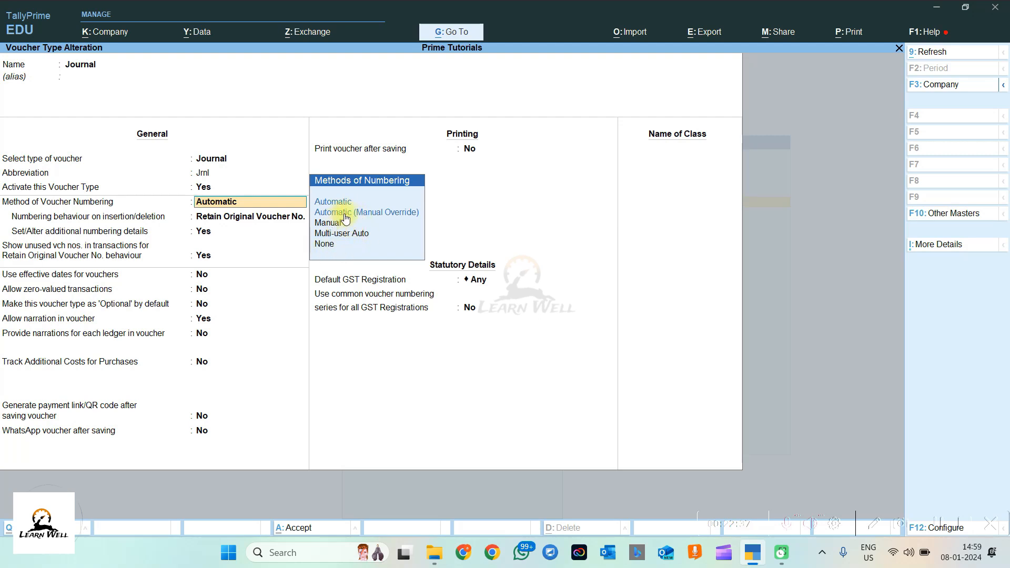
Step: Keep Automatic numbering, Retain Original Voucher No., and the existing JV00 prefix and /23-24 suffix
key("Return")
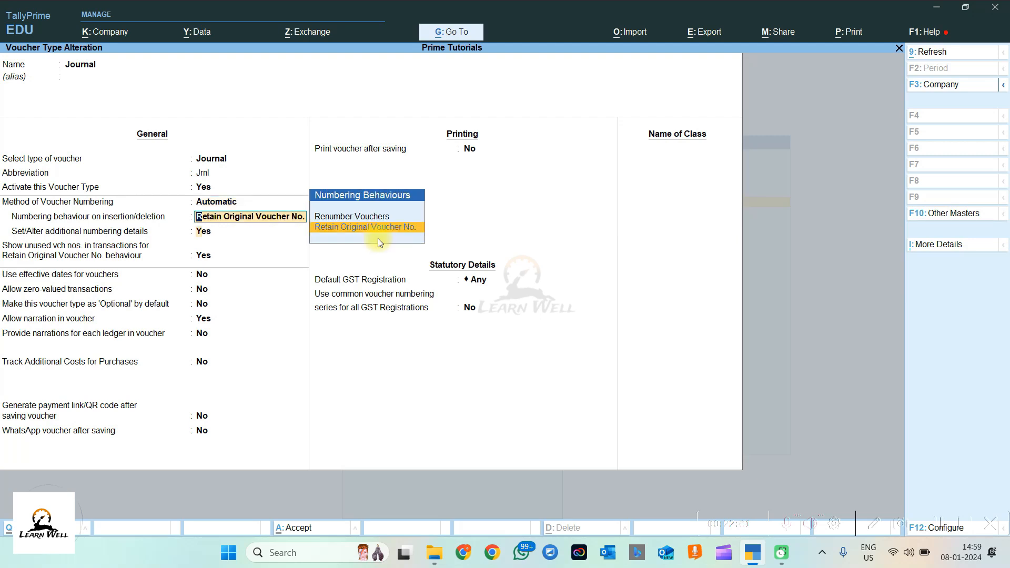
key("Return")
key("Return")
key("Return")
key("Return")
key("Return")
key("Return")
key("Return")
key("Return")
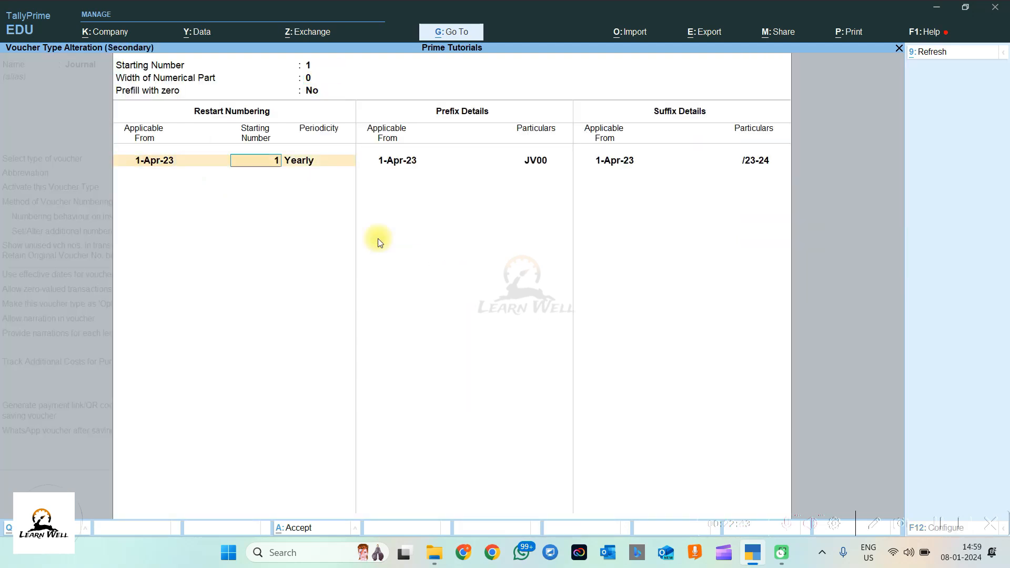
key("Return")
key("Return")
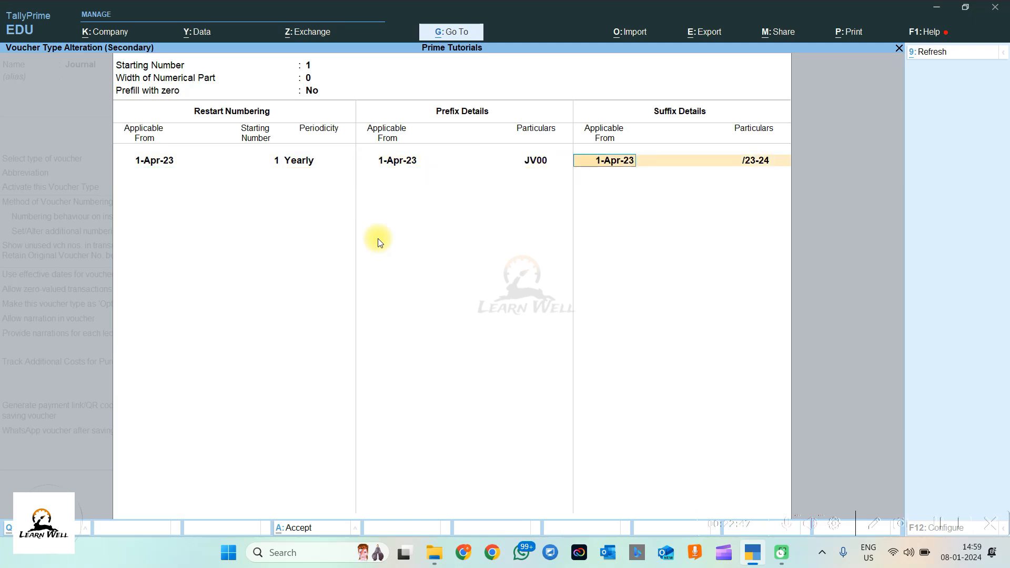
key("Return")
key("Return")
key("Return")
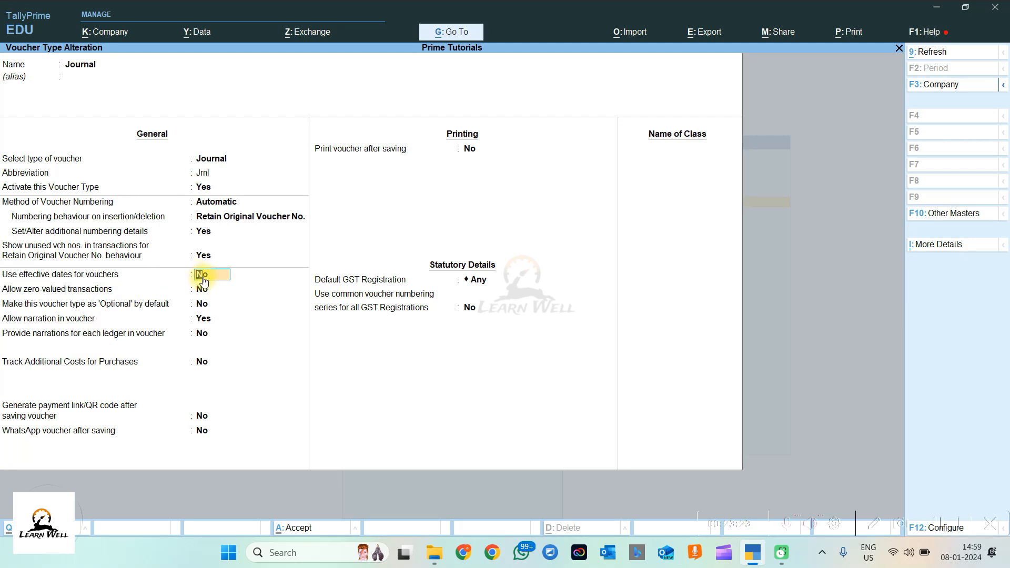
Step: Set Use effective dates for vouchers to Yes, leaving zero-valued transactions disallowed
type("Y")
key("Return")
key("Return")
Step: Turn on per-ledger narrations for the Journal voucher type, leaving additional cost tracking off
left_click(204, 318)
key("Return")
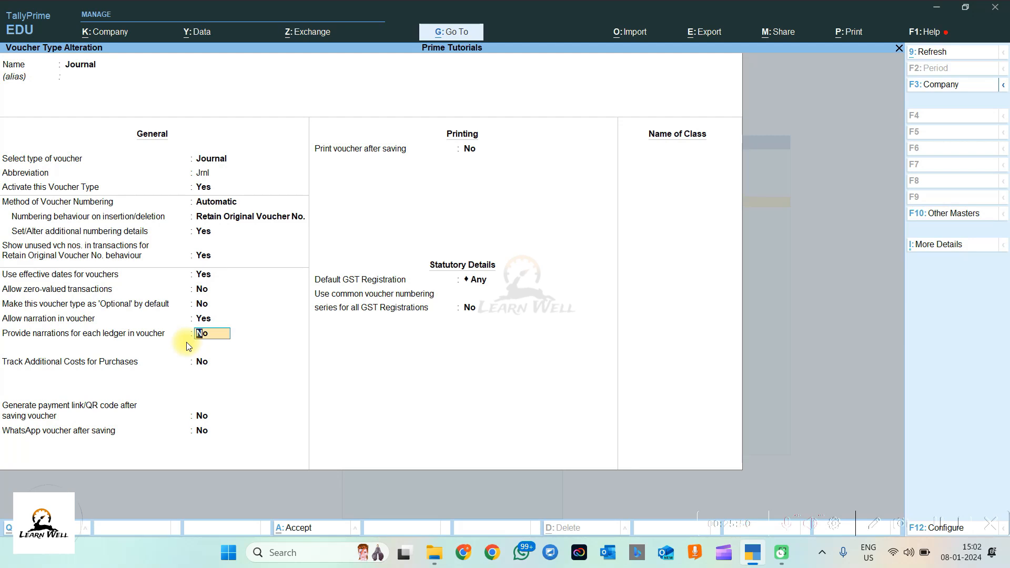
key("Return")
left_click(208, 334)
key("Return")
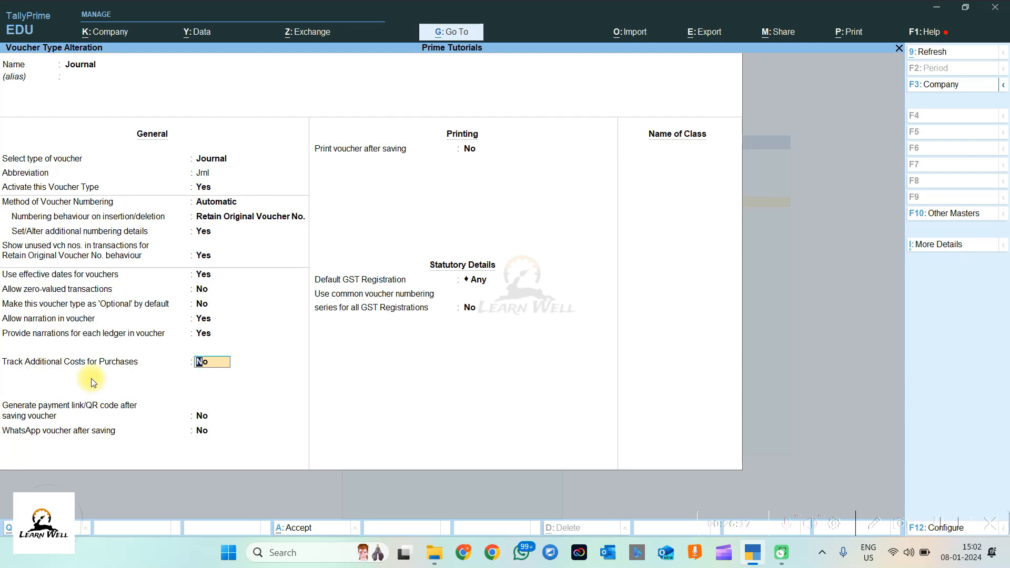
key("Return")
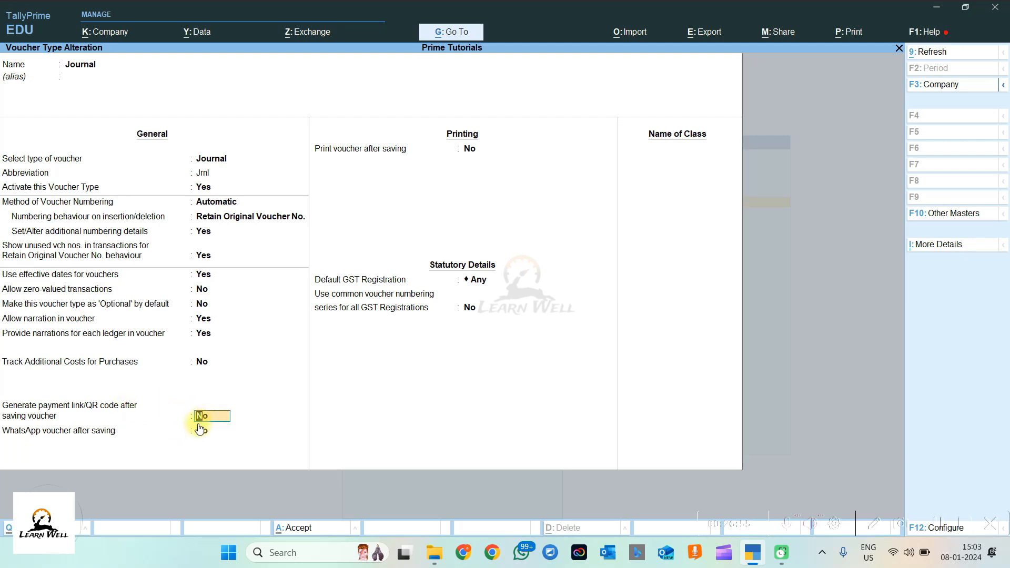
left_click(225, 430)
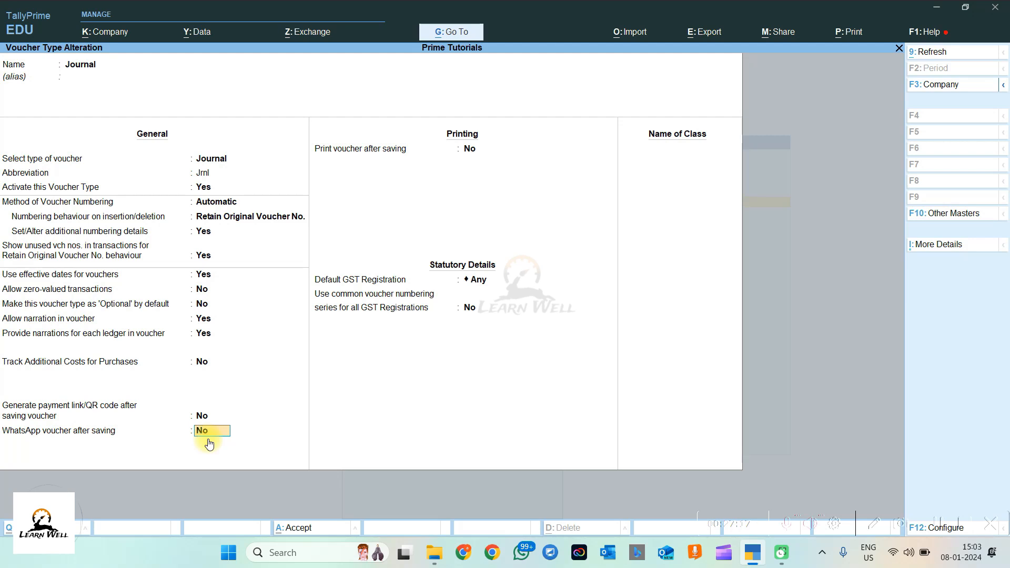
Step: Leave WhatsApp and Print after saving at No and list the GST registrations
key("Return")
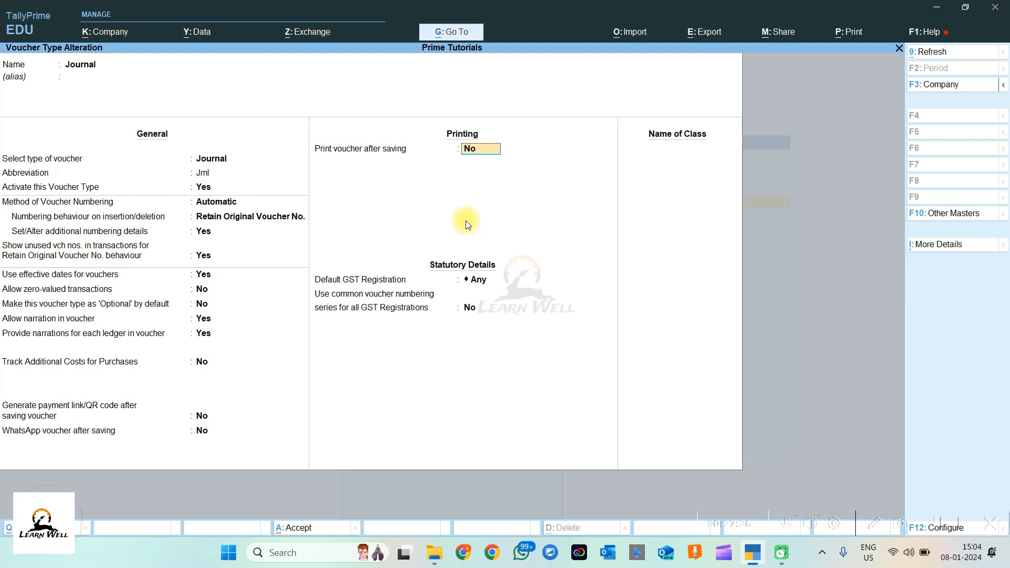
key("Return")
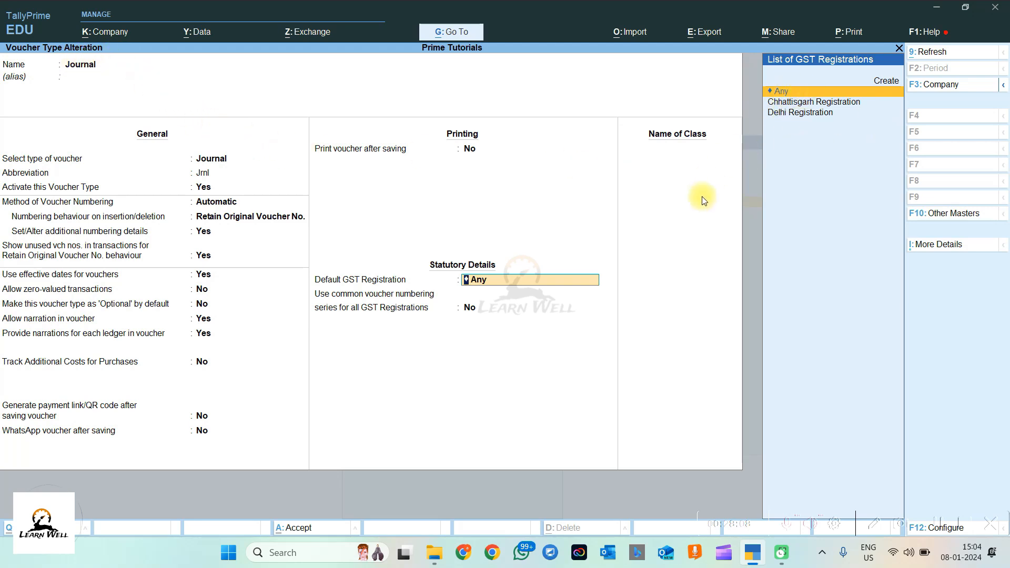
Step: Keep Any as default GST registration, set common GST voucher numbering to Yes, and save
key("Return")
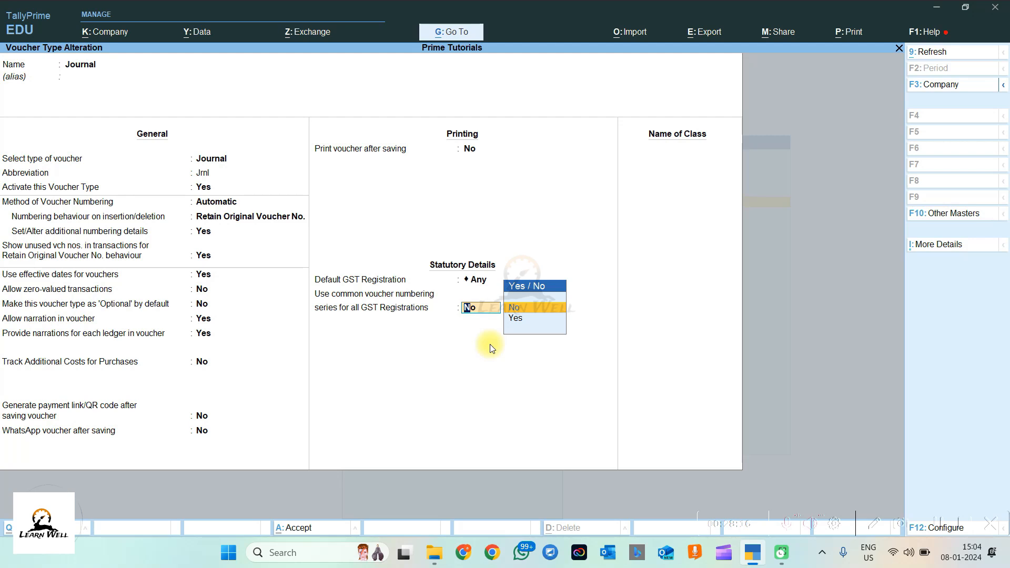
key("BackSpace")
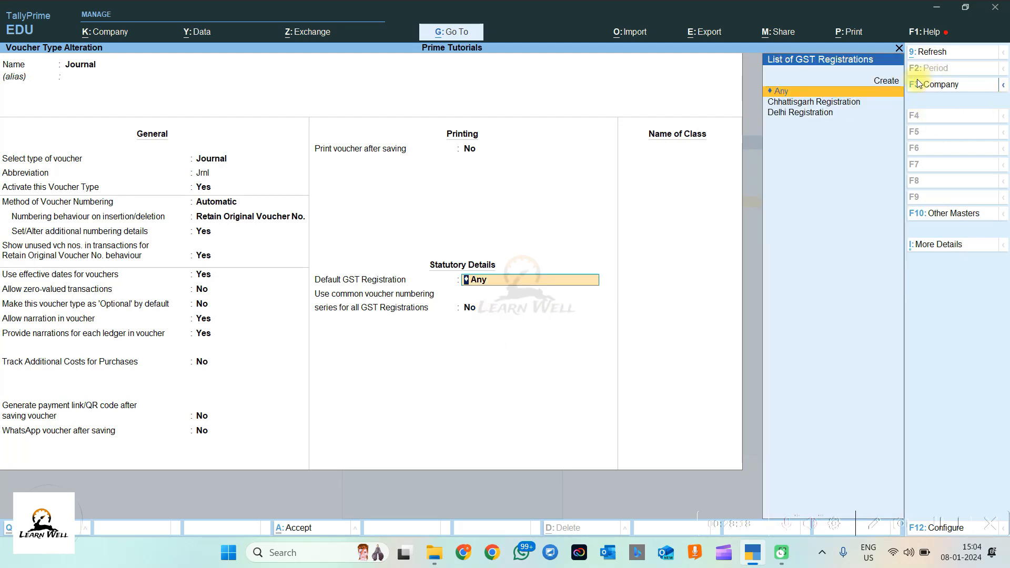
left_click(473, 311)
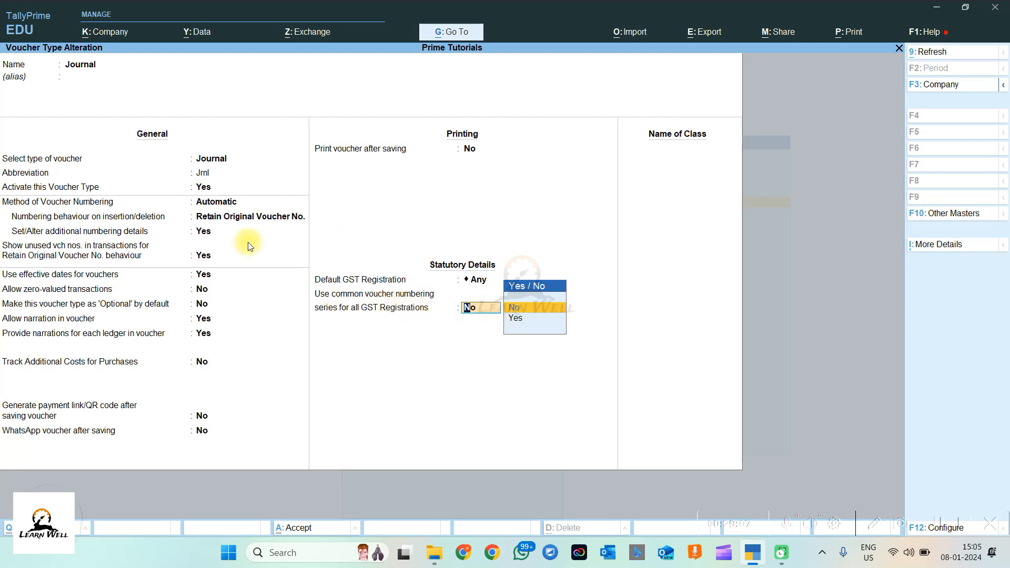
left_click(515, 309)
key("Escape")
key("Down")
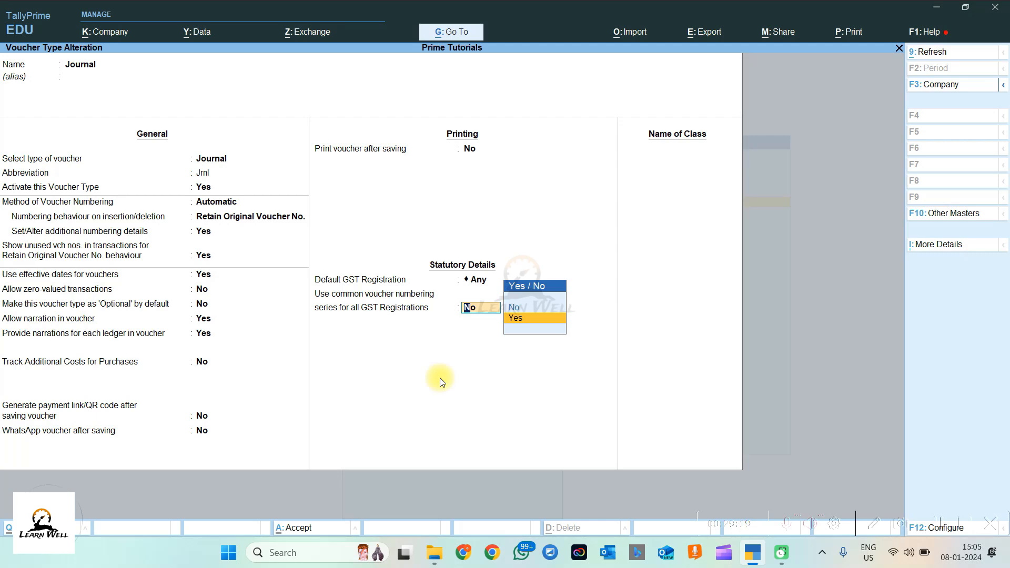
key("Return")
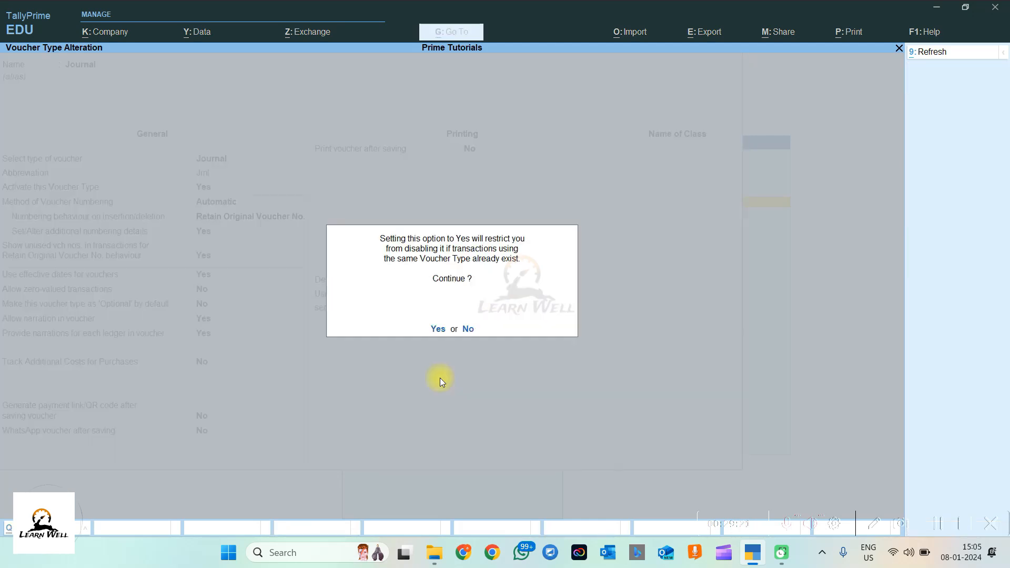
key("Return")
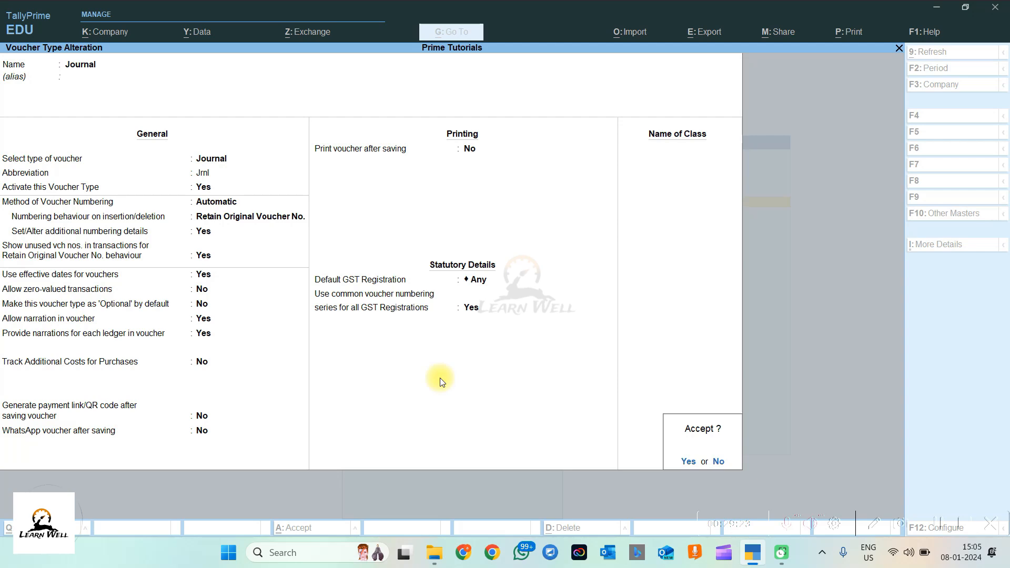
key("Return")
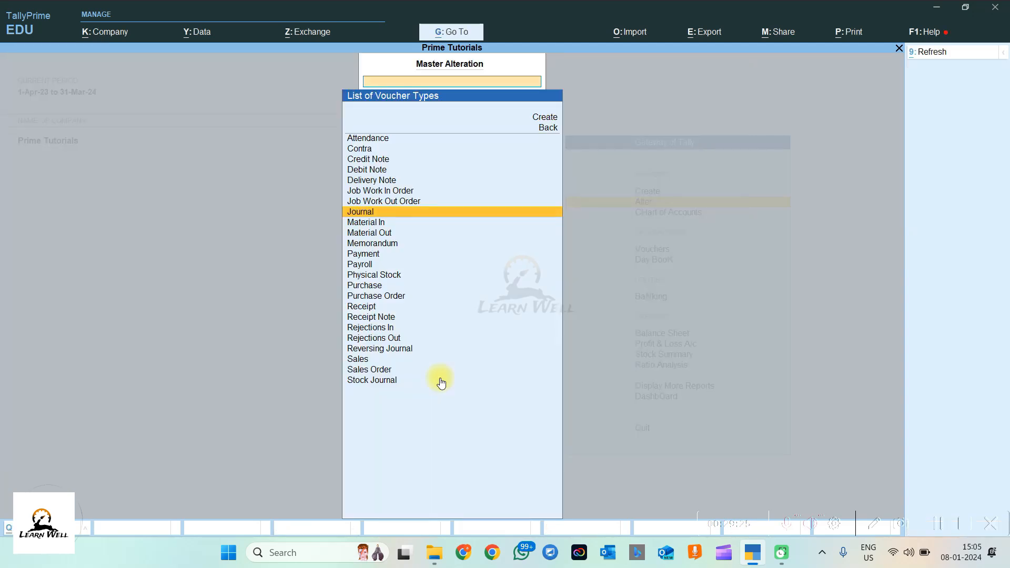
Step: Reopen the Journal voucher type via Alter (JOUR) to review it, then return to Gateway of Tally
key("Escape")
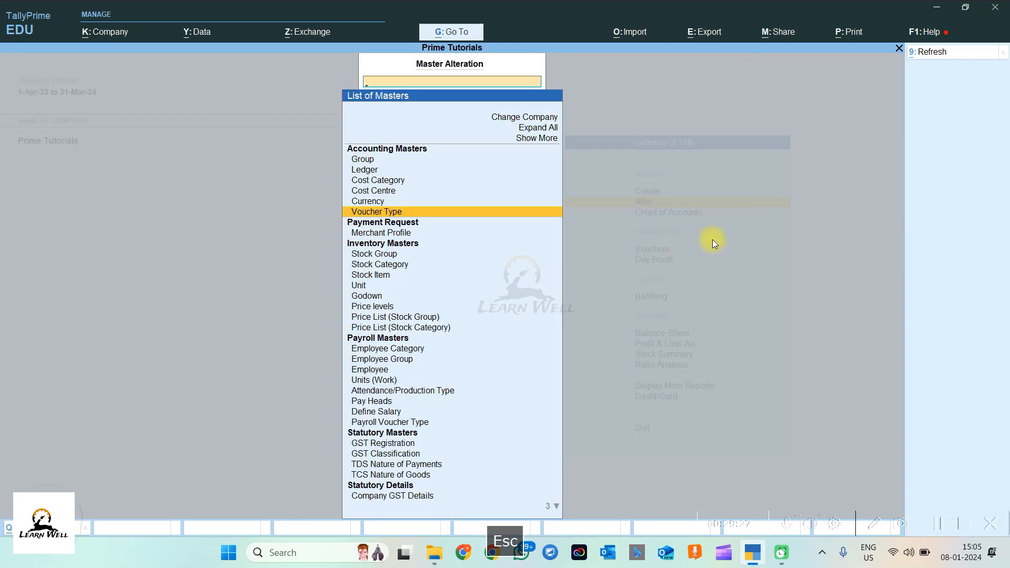
key("Escape")
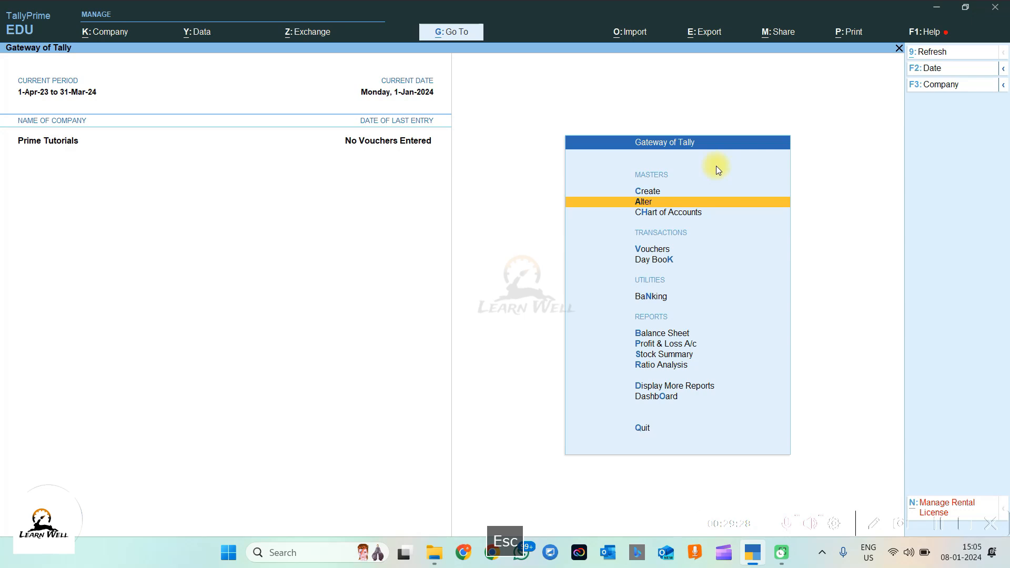
left_click(647, 204)
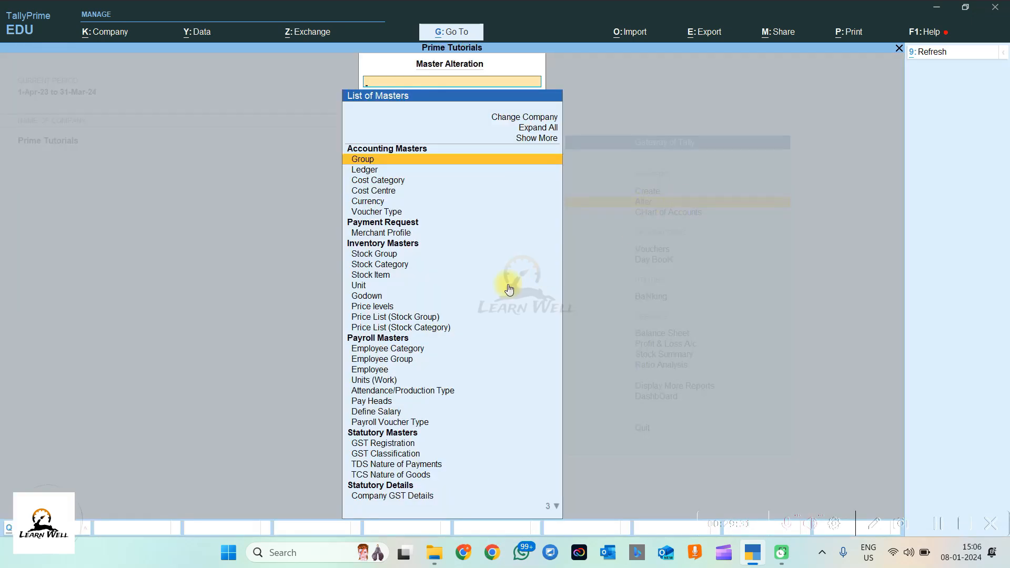
type("JOUR")
key("Return")
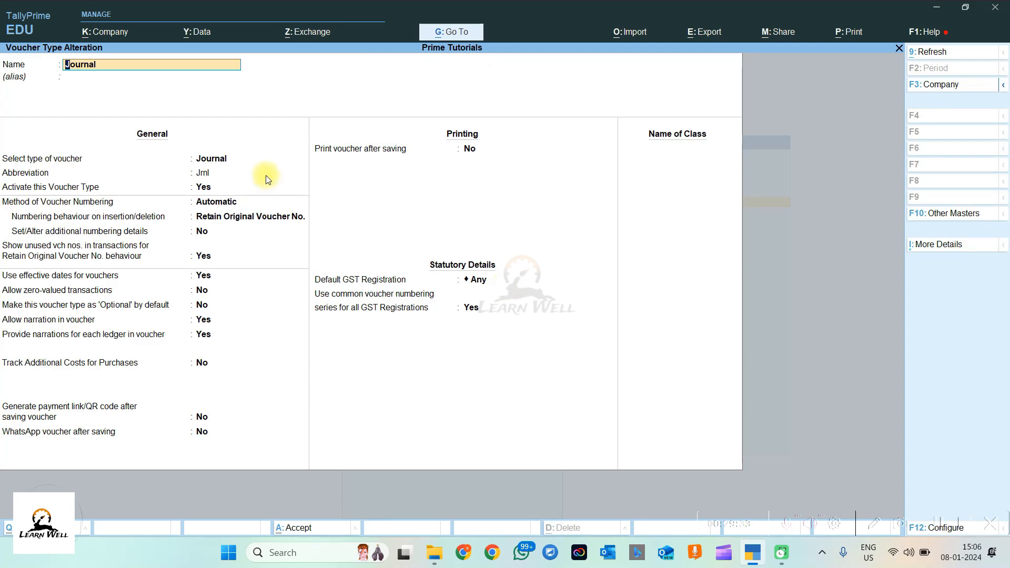
key("Escape")
key("Escape")
key("Escape")
key("Escape")
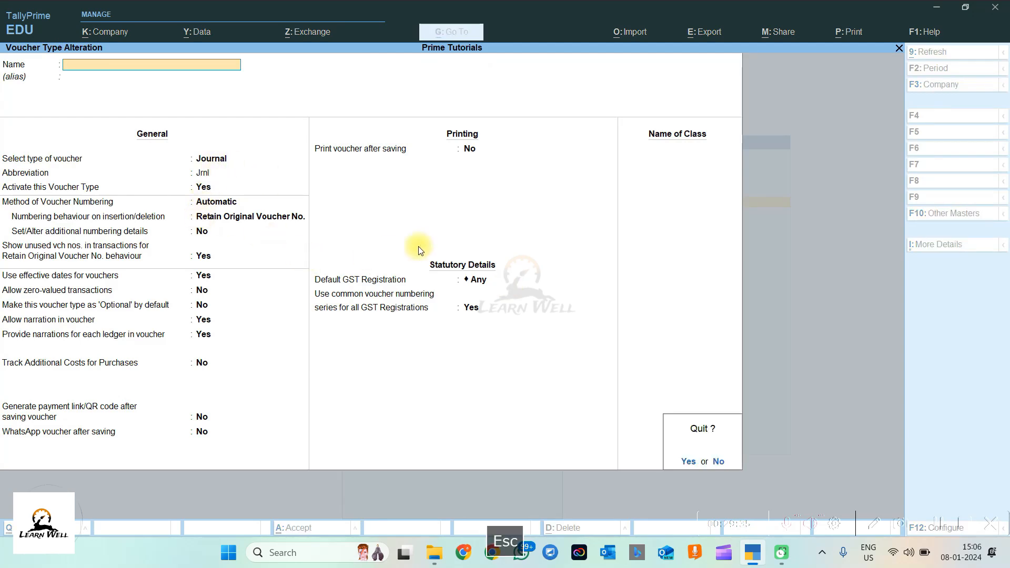
key("Escape")
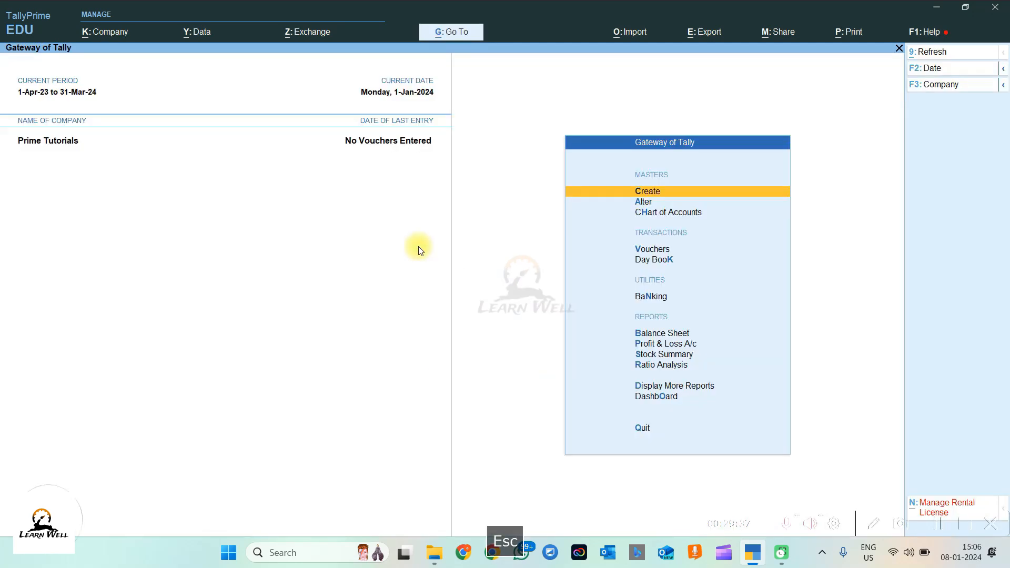
Step: Start a new Journal voucher JV001/23-24 with Abc as the debit ledger
left_click(668, 248)
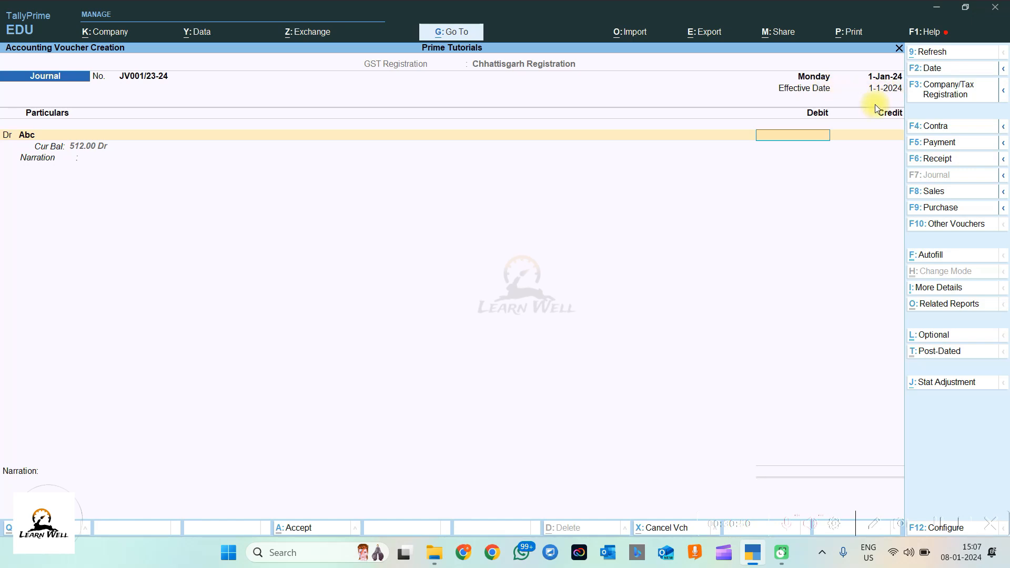
key("Escape")
key("F2")
key("Escape")
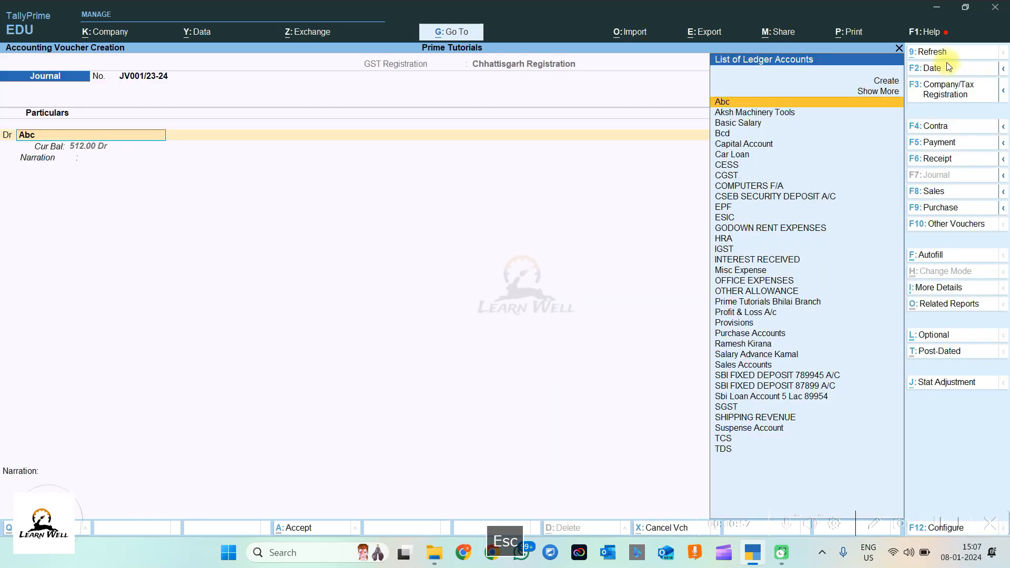
left_click(930, 68)
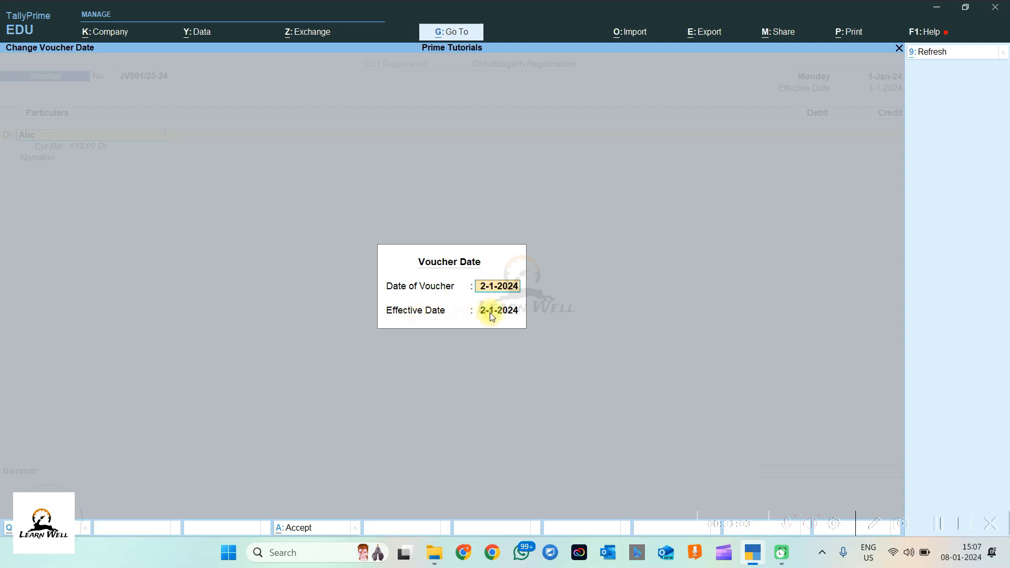
Step: Date the voucher 1.1.24 while keeping the effective date at 2-1-2024
type("1.1.24")
key("Return")
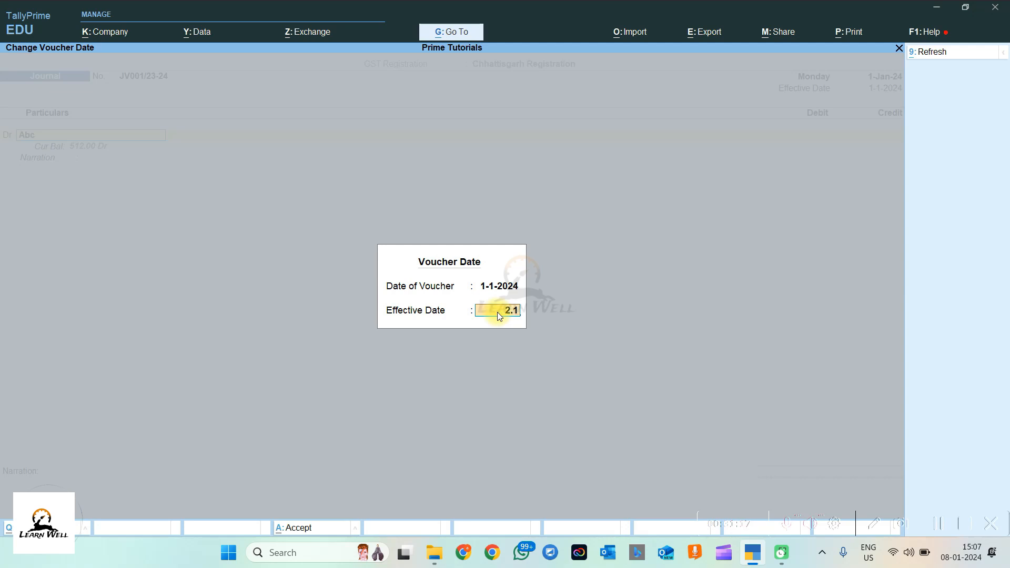
key("Return")
key("Return")
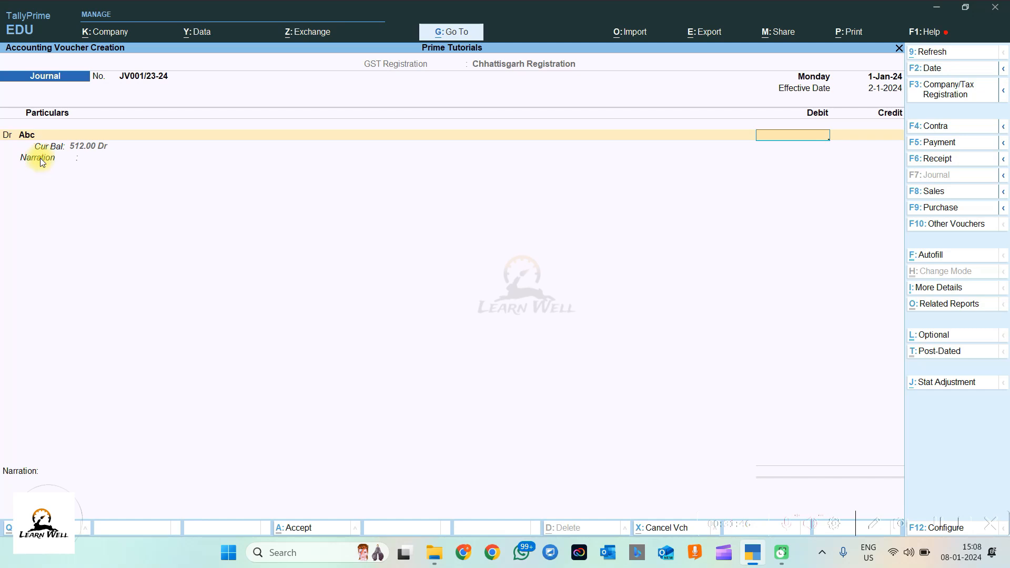
Step: Debit Abc with 1.00, allocated On Account in its bill-wise details
key("Return")
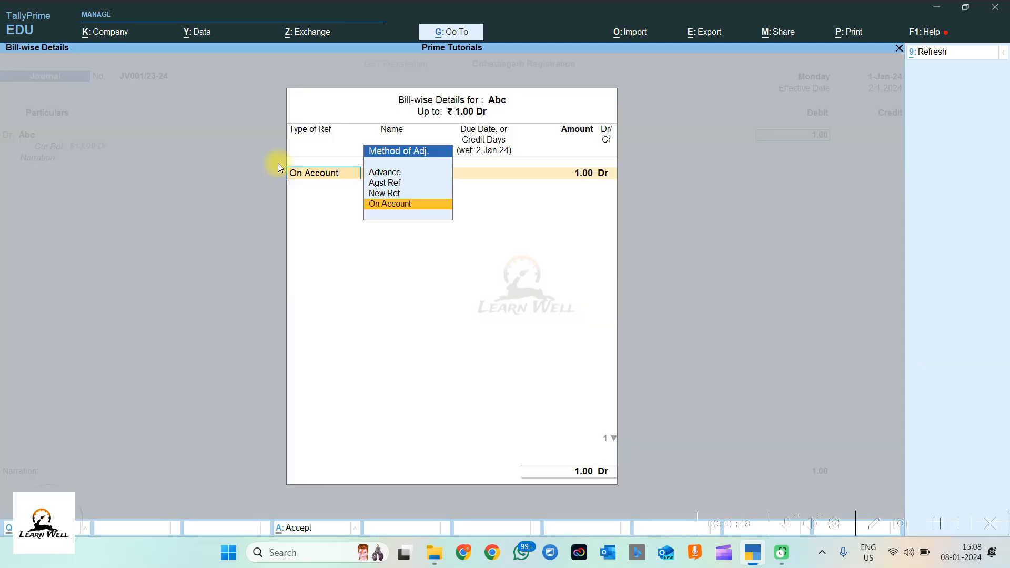
key("Return")
key("Return")
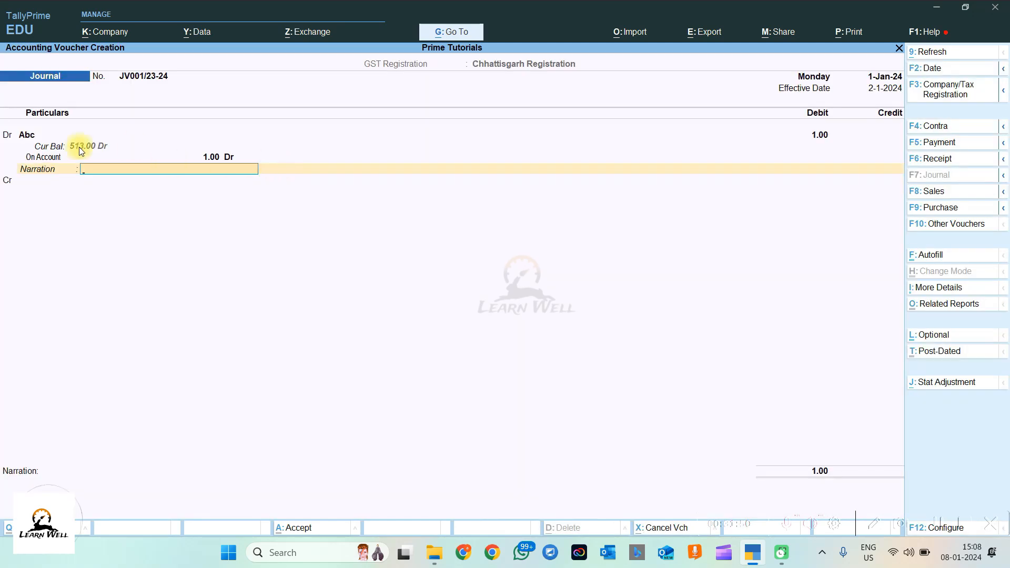
left_click(29, 136)
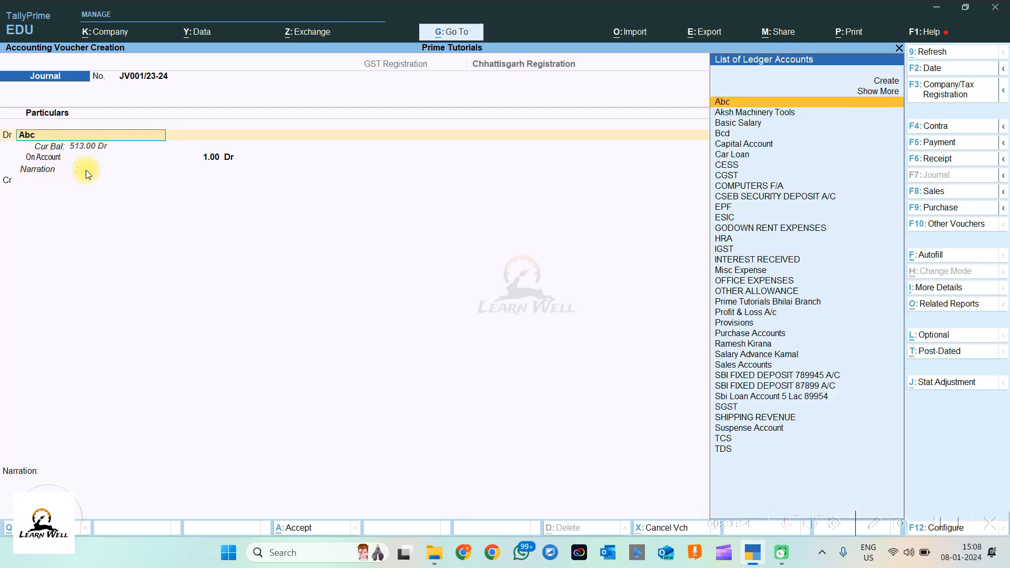
left_click(148, 172)
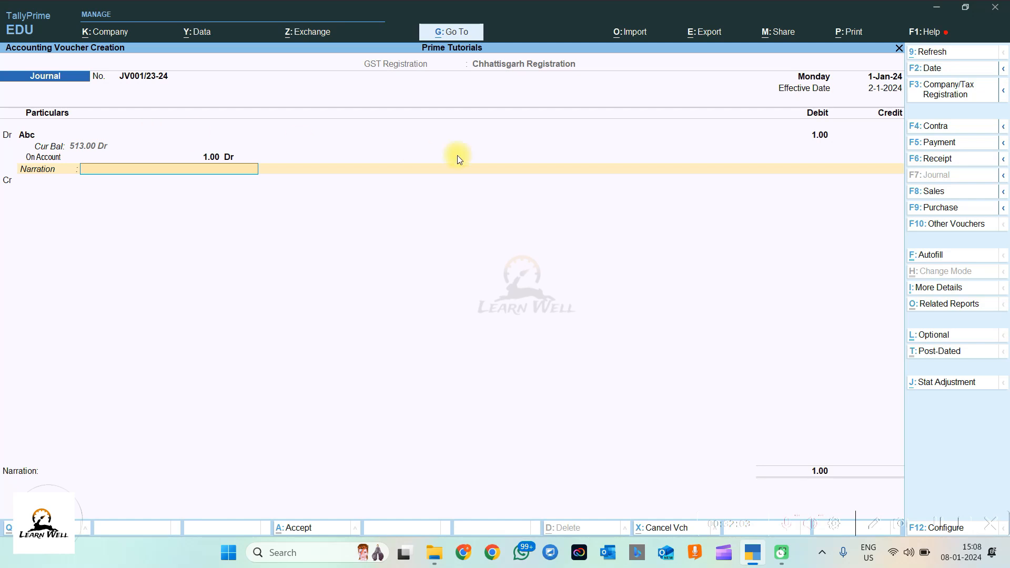
key("BackSpace")
key("BackSpace")
key("BackSpace")
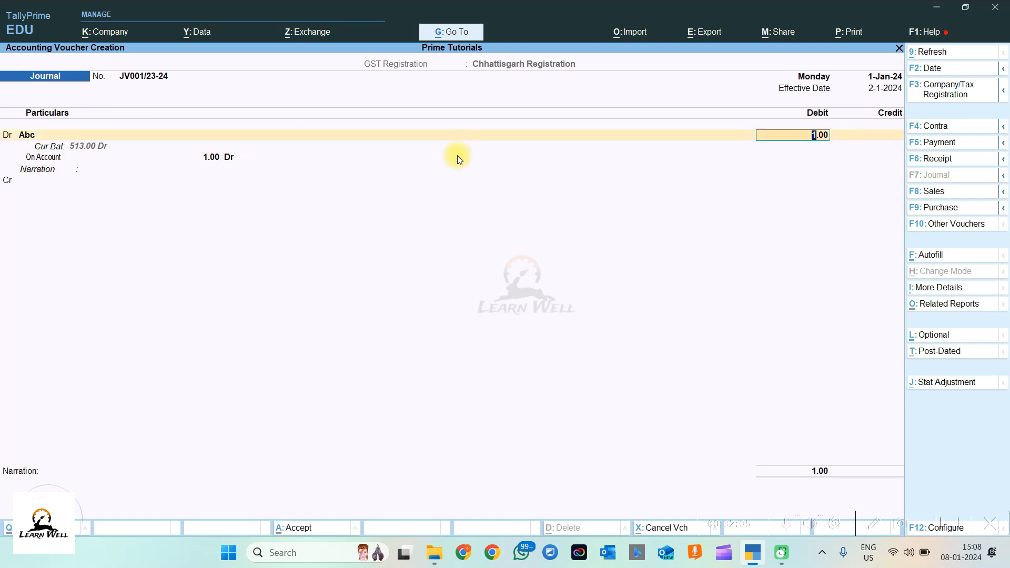
key("BackSpace")
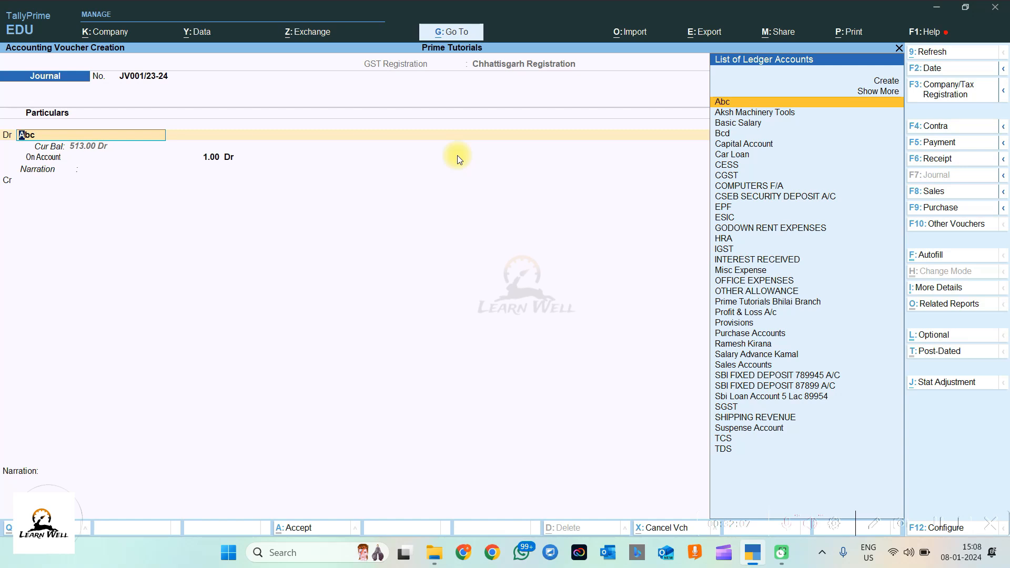
key("Return")
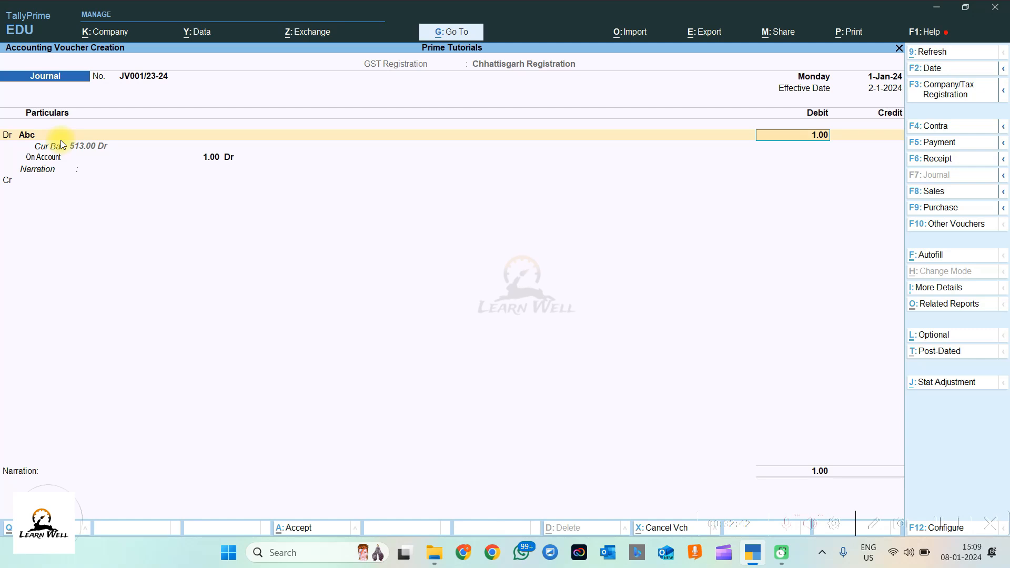
Step: Switch the voucher from Journal to Receipt No. 1, putting Abc on the credit side
left_click(955, 160)
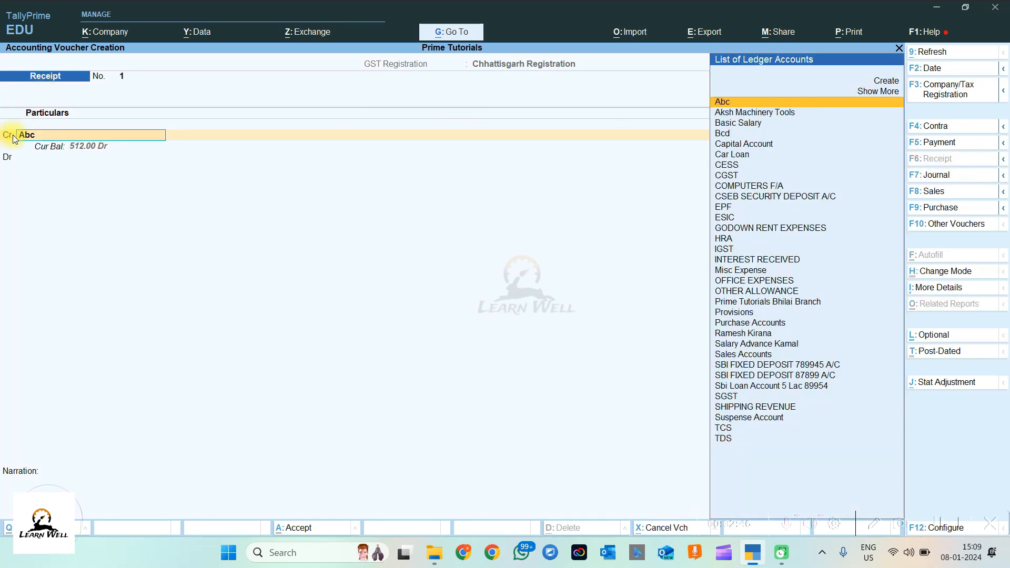
left_click(955, 176)
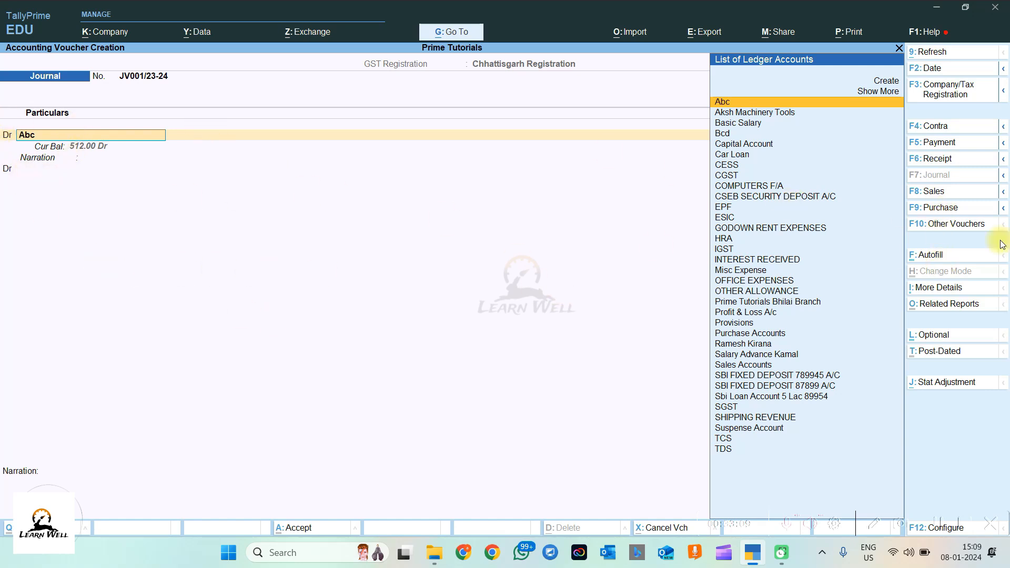
left_click(942, 159)
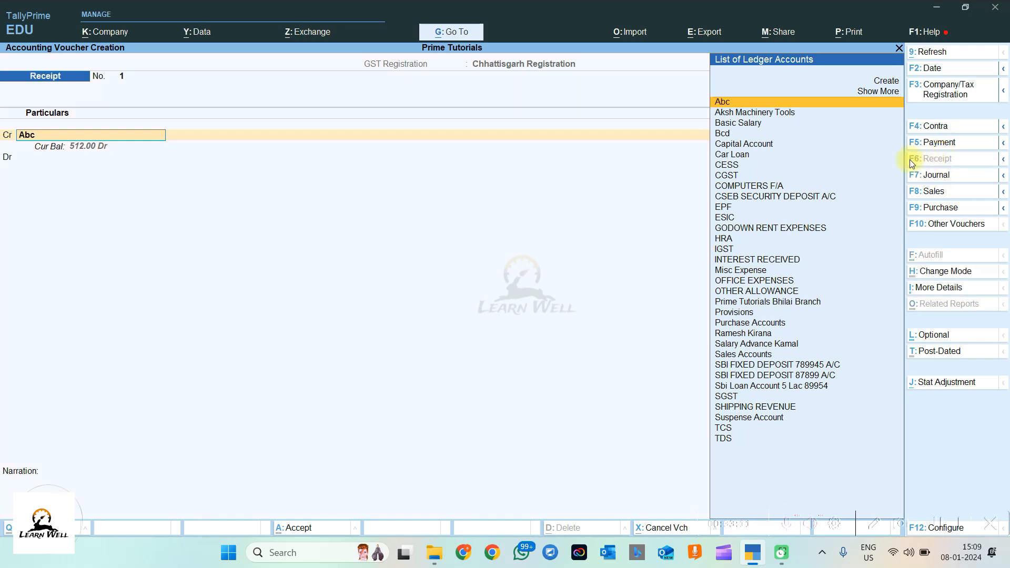
Step: Put the Receipt in Single Entry mode with account CAS, then return to Journal JV001/23-24
left_click(946, 272)
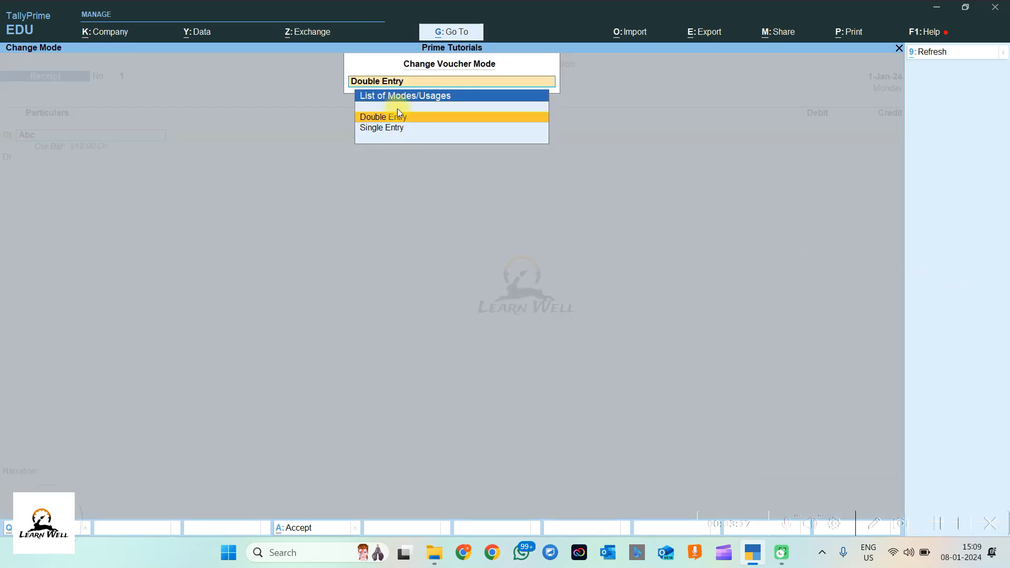
left_click(380, 128)
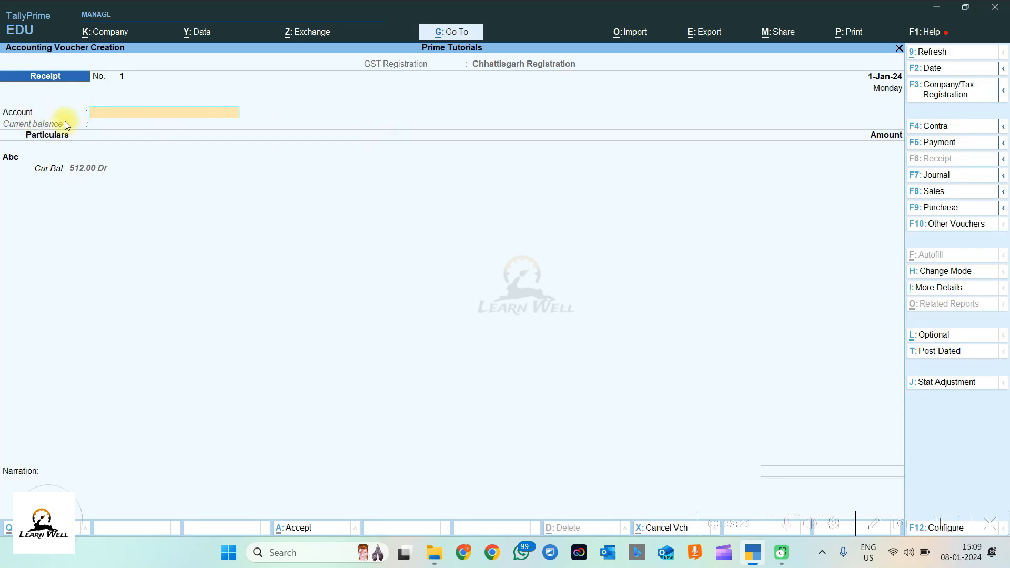
type("CAS")
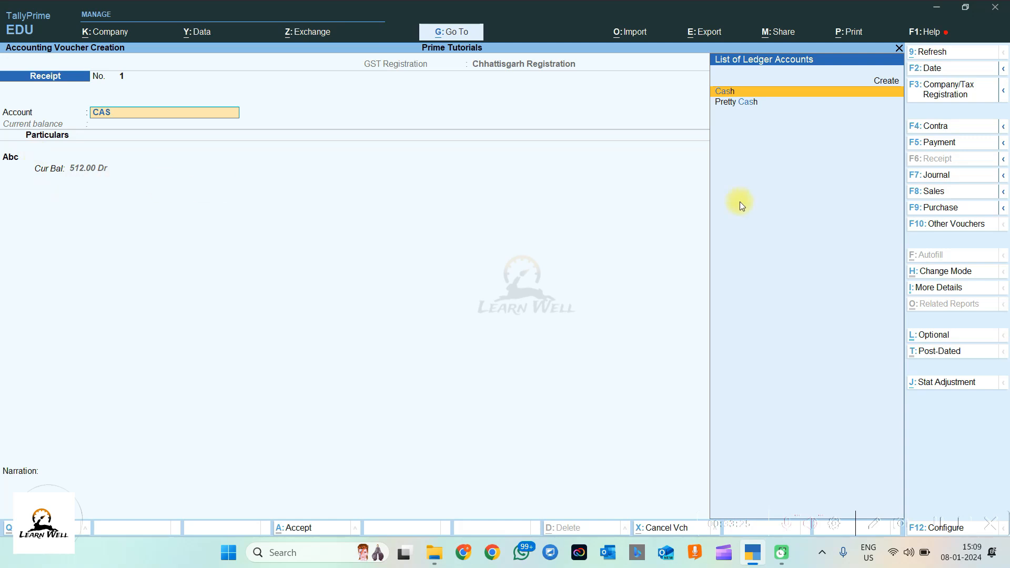
left_click(938, 176)
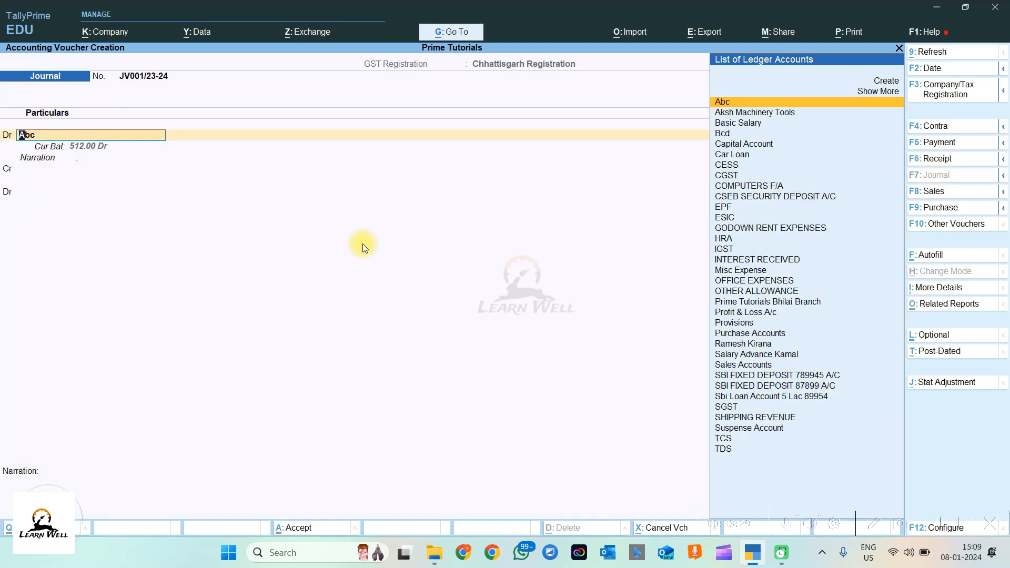
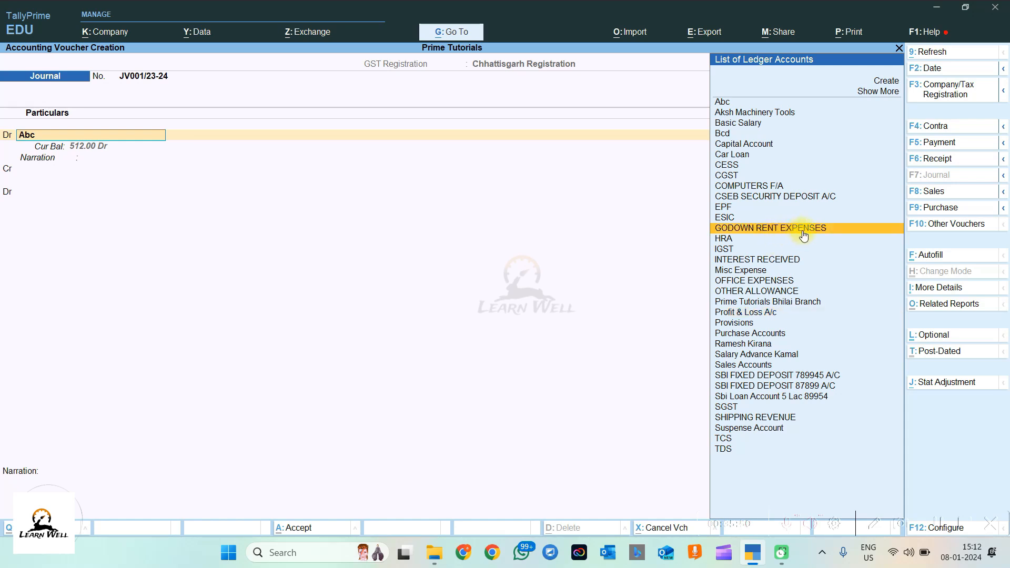
Step: Make GODOWN RENT EXPENSES the debit ledger and check that its group is Direct Expenses
left_click(804, 232)
key("BackSpace")
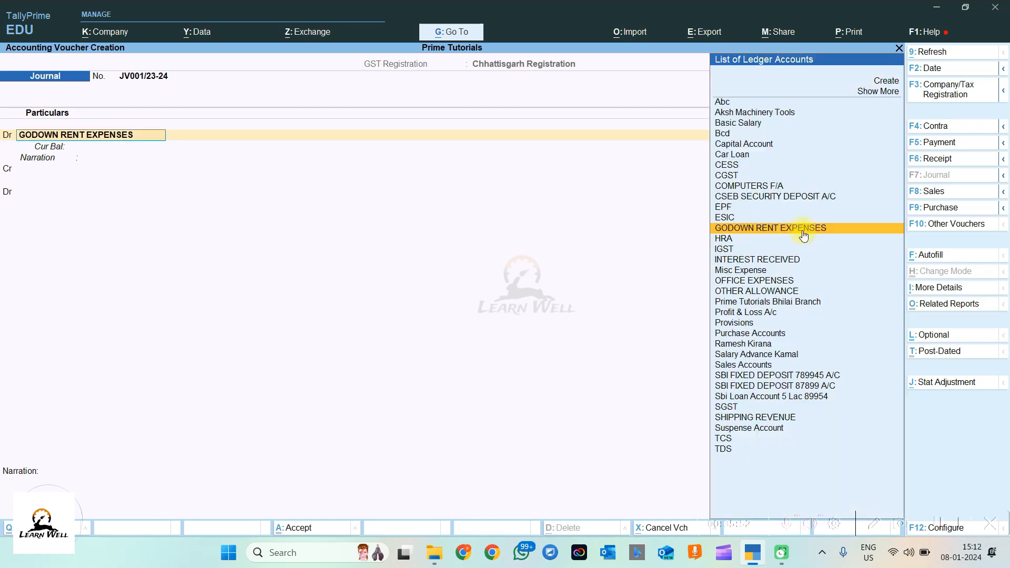
key("ctrl+Return")
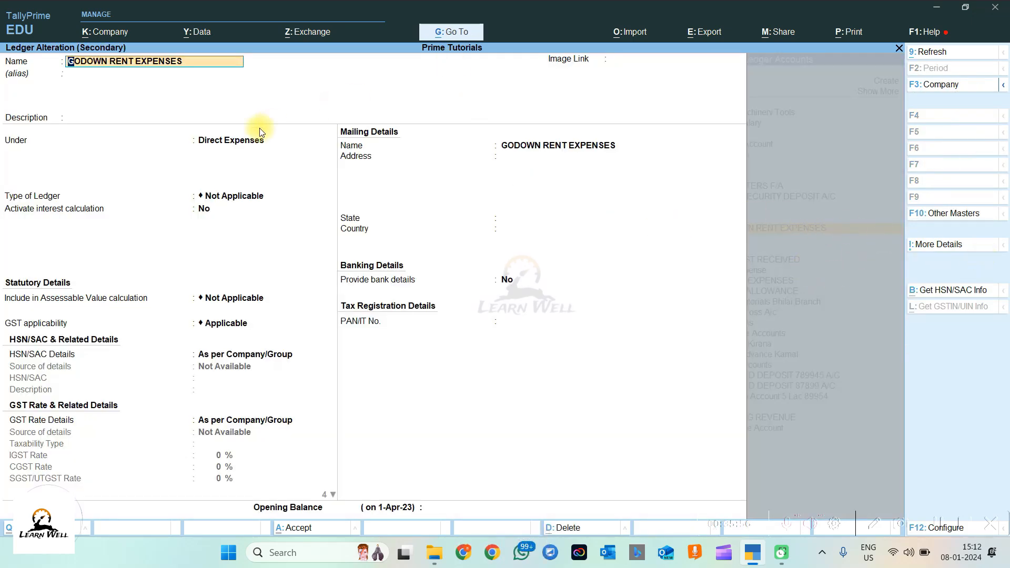
left_click(232, 142)
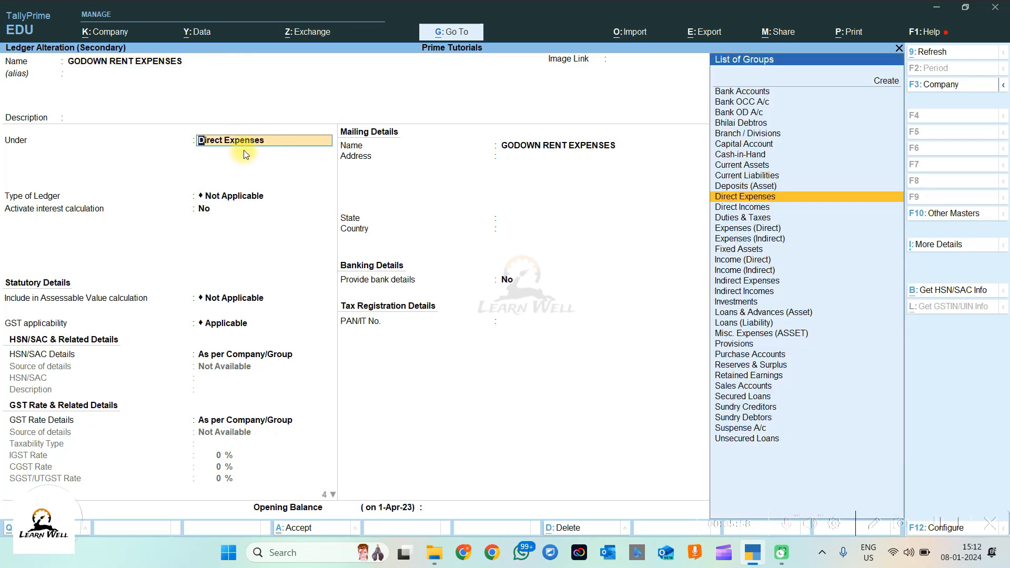
key("ctrl+a")
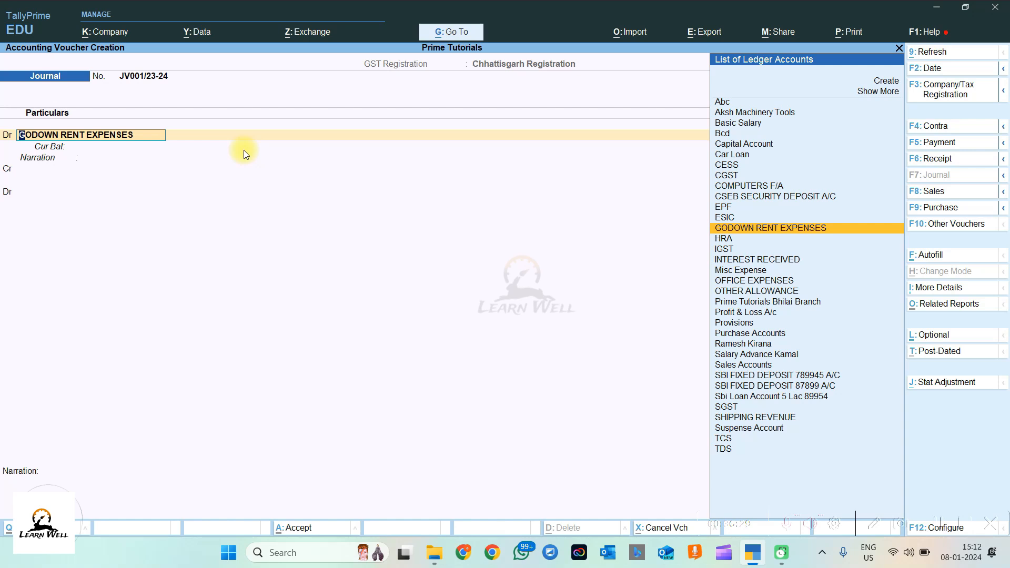
Step: Debit GODOWN RENT EXPENSES 40,000.00 and leave the cost centre allocation empty
key("Return")
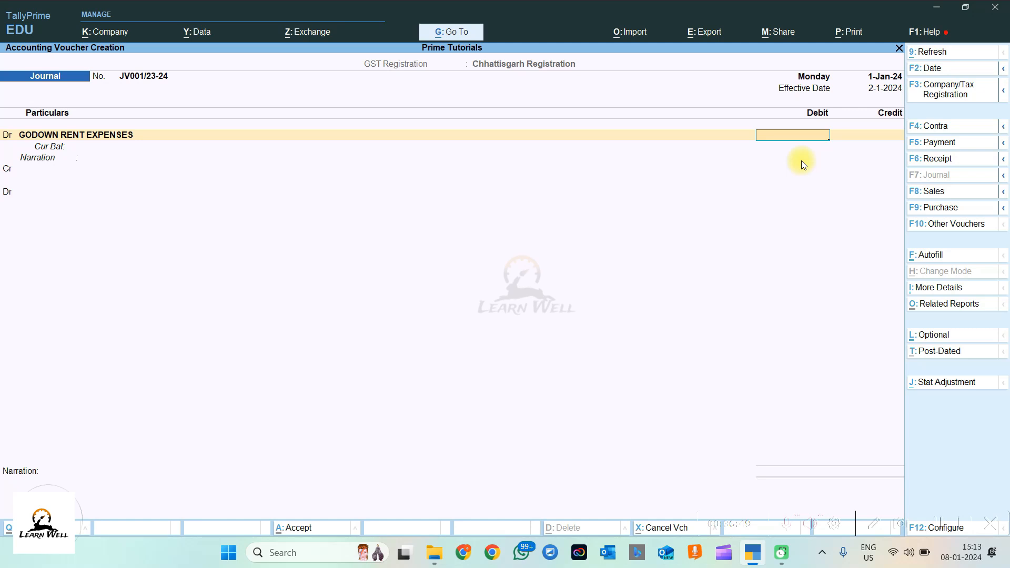
type("00")
key("Return")
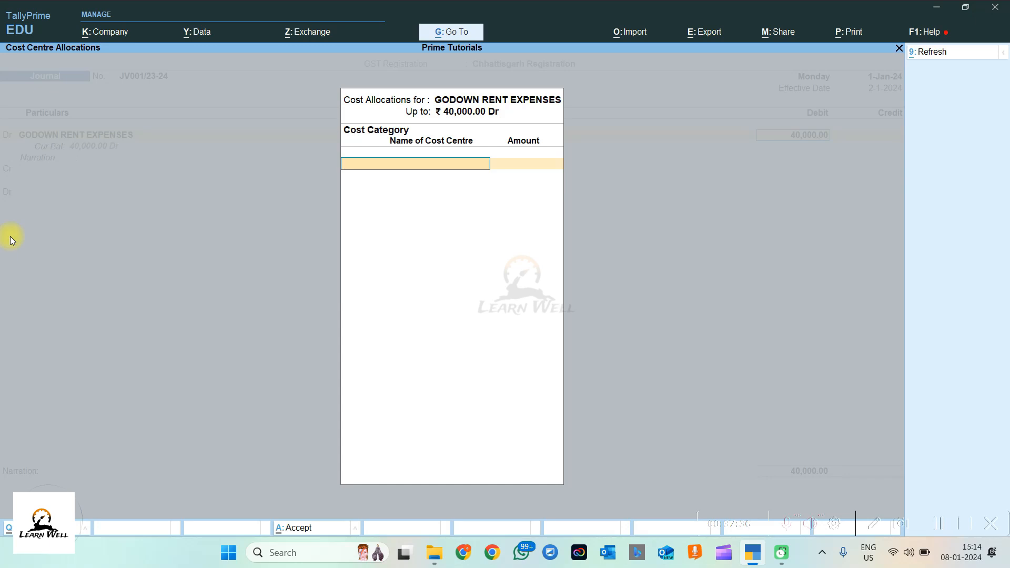
key("Escape")
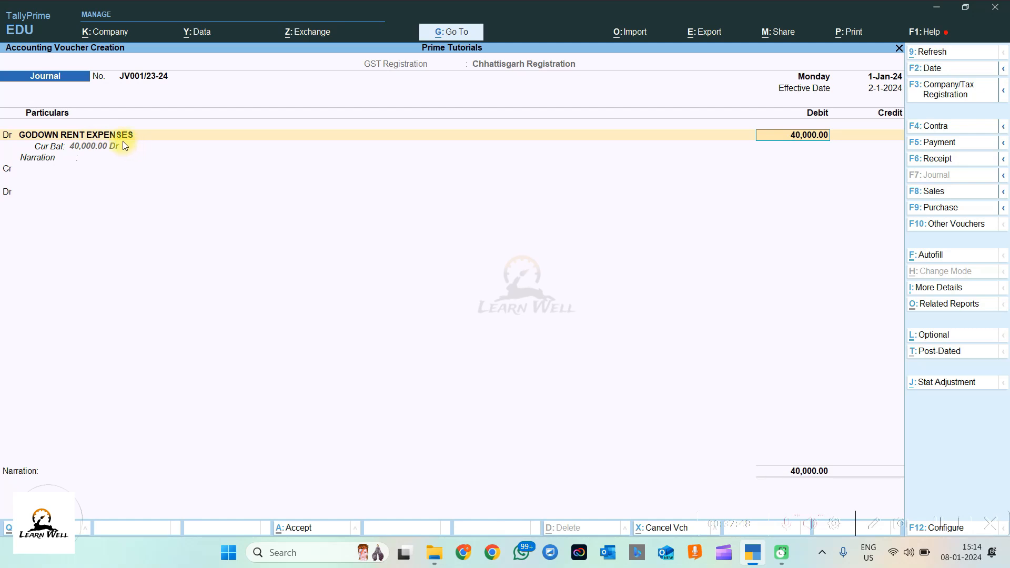
key("BackSpace")
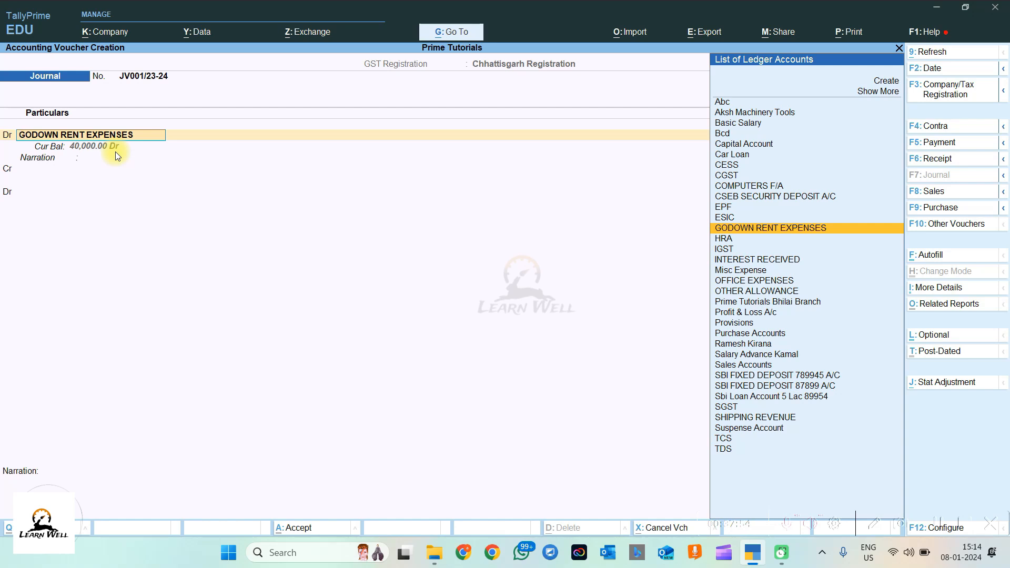
key("Return")
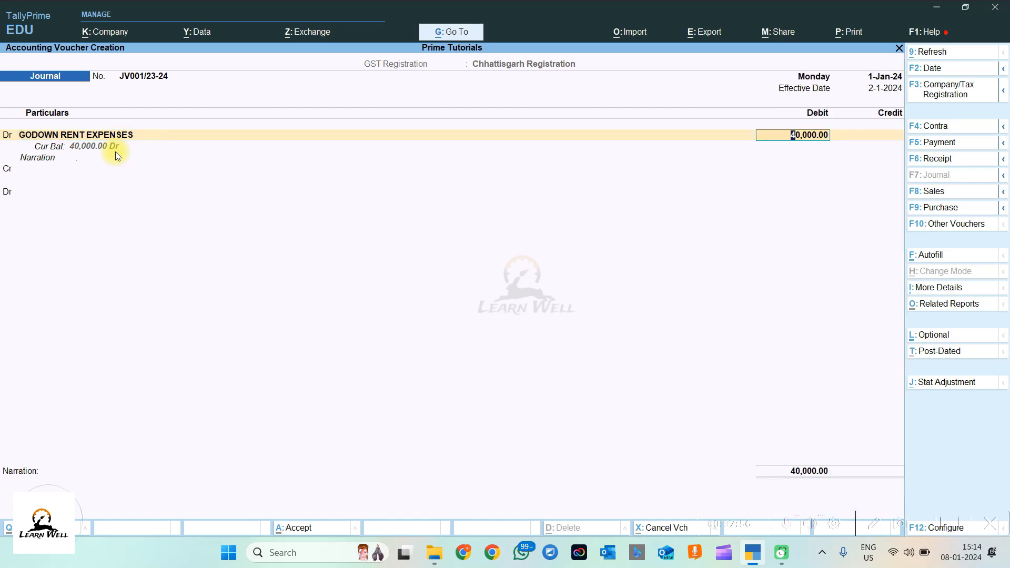
key("Return")
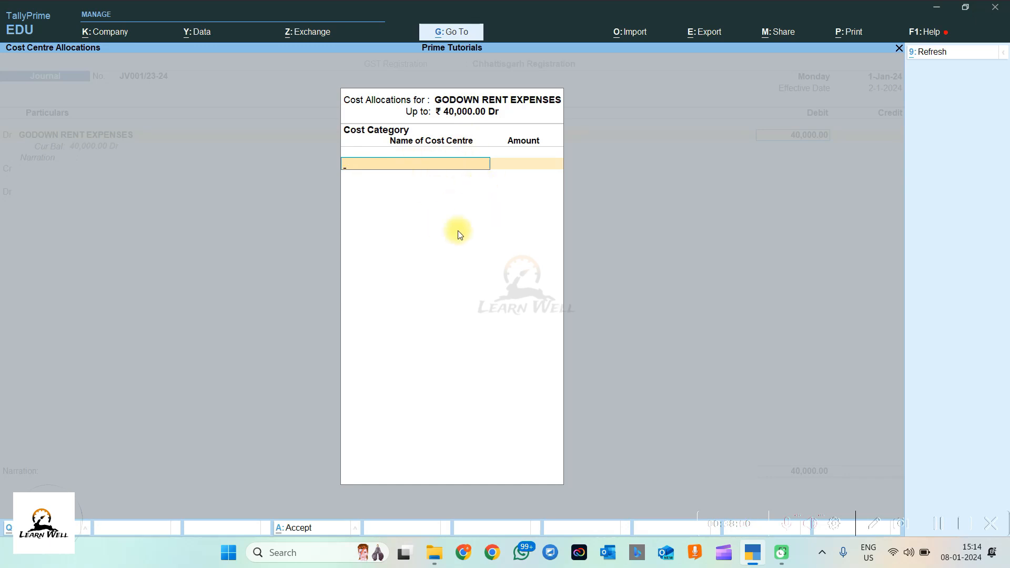
key("Escape")
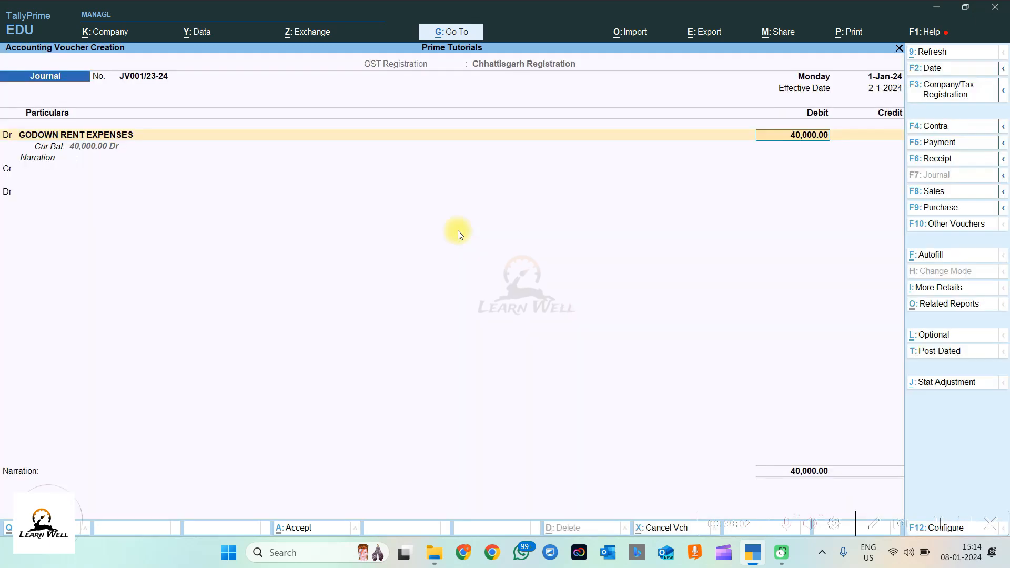
key("BackSpace")
key("ctrl+Return")
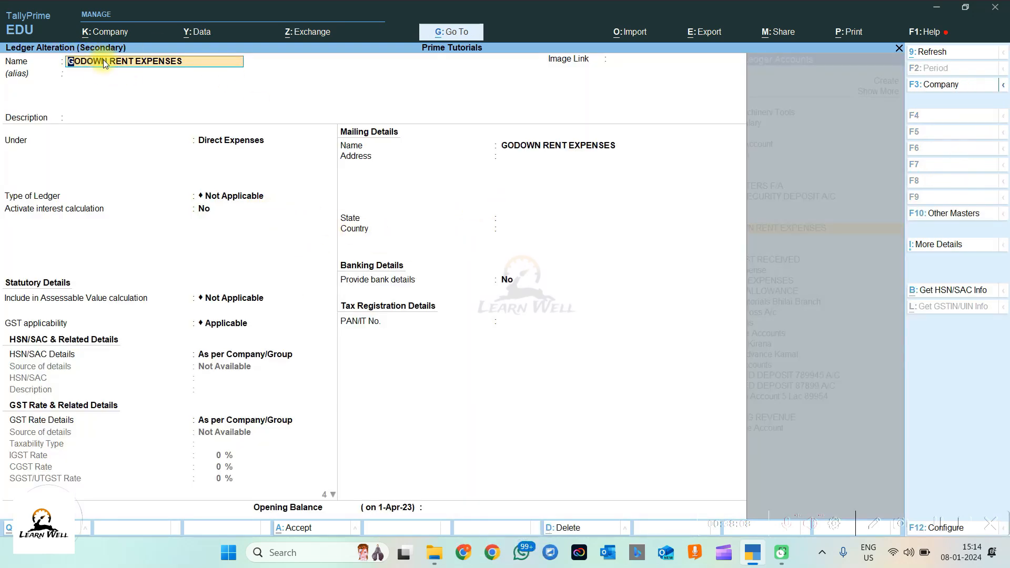
left_click(937, 251)
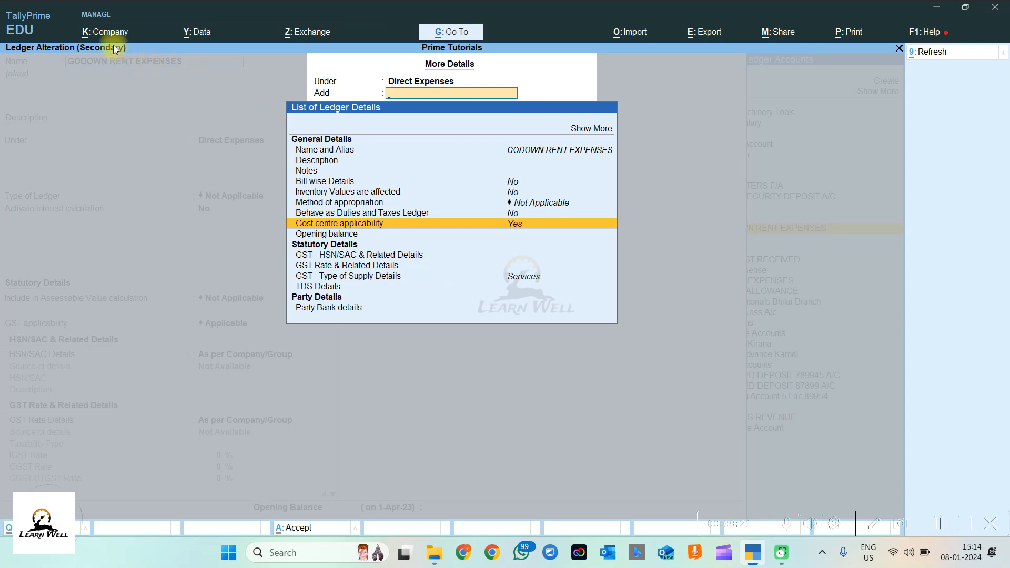
left_click(107, 32)
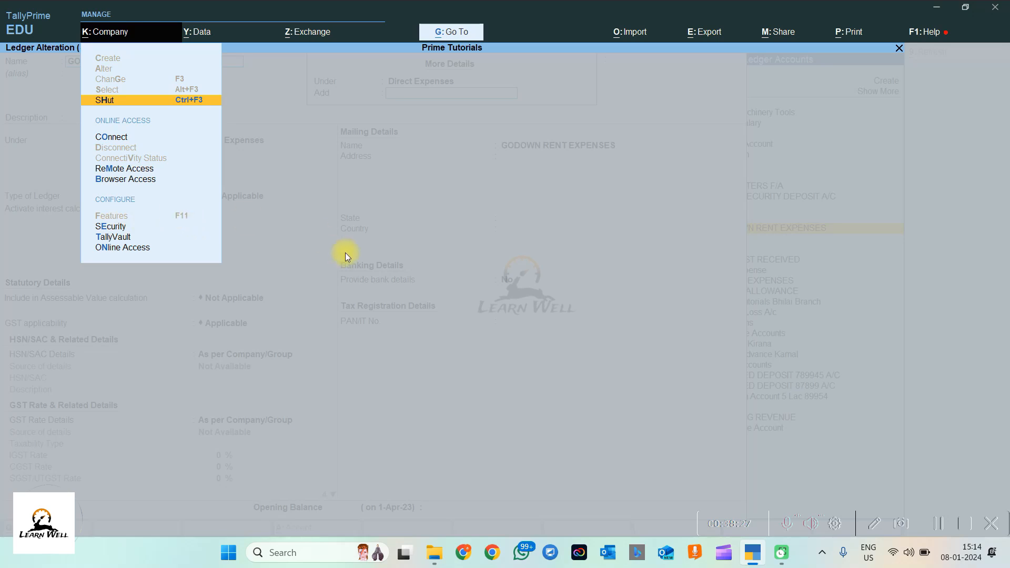
key("Escape")
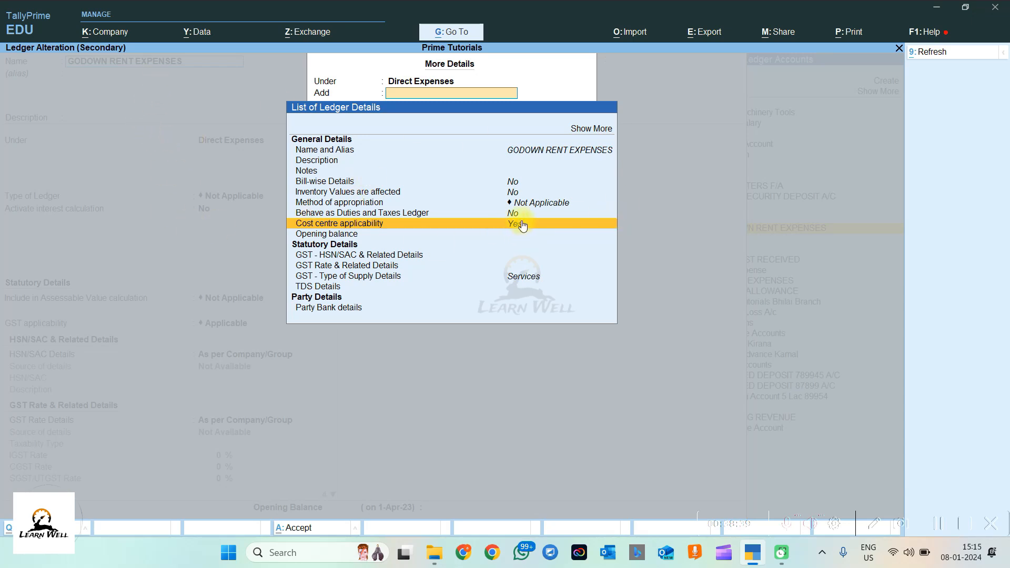
key("Escape")
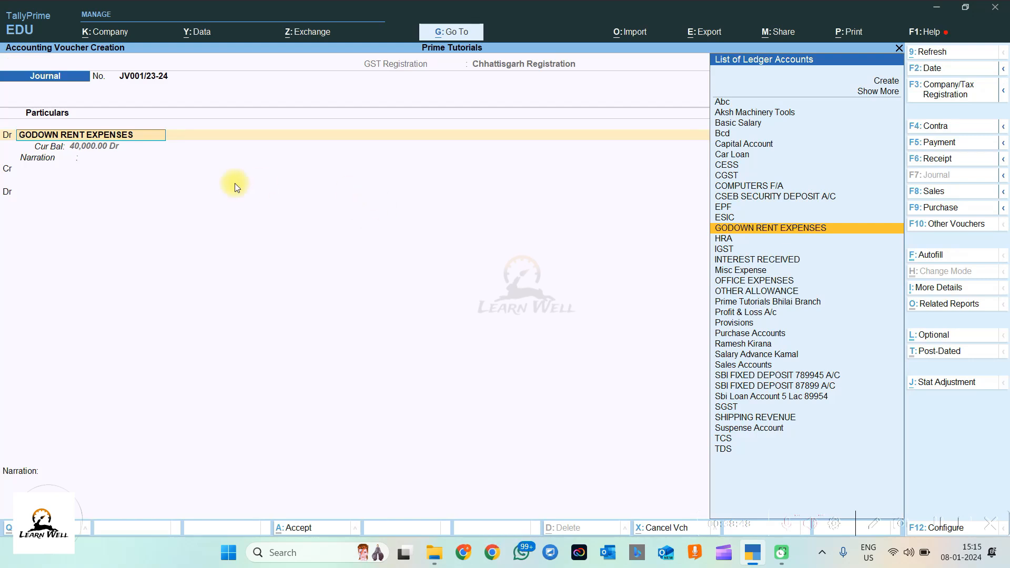
Step: Create a new cost category BHILAI from the 40,000.00 debit's cost allocation
key("Return")
key("Return")
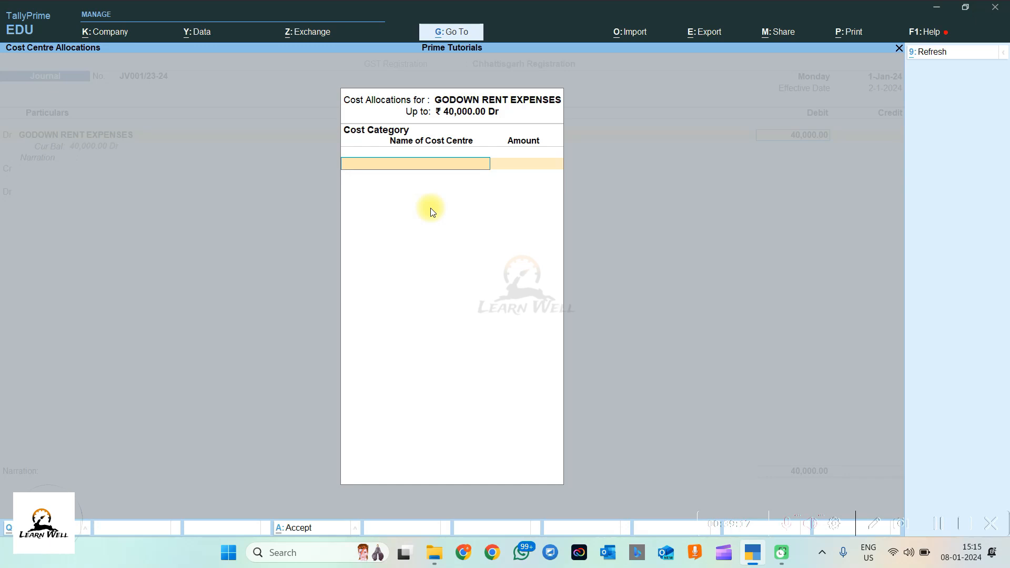
key("space")
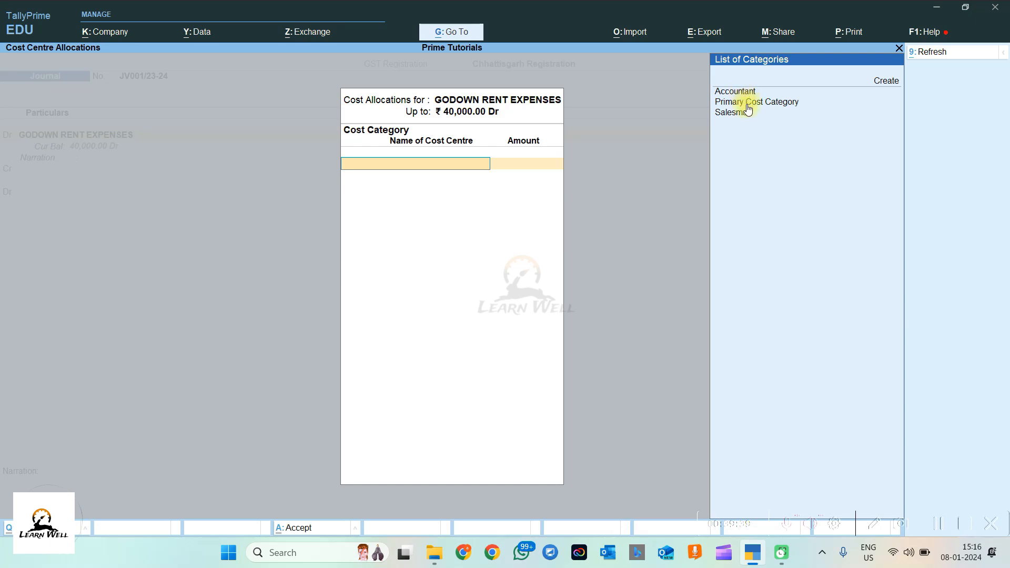
left_click(750, 103)
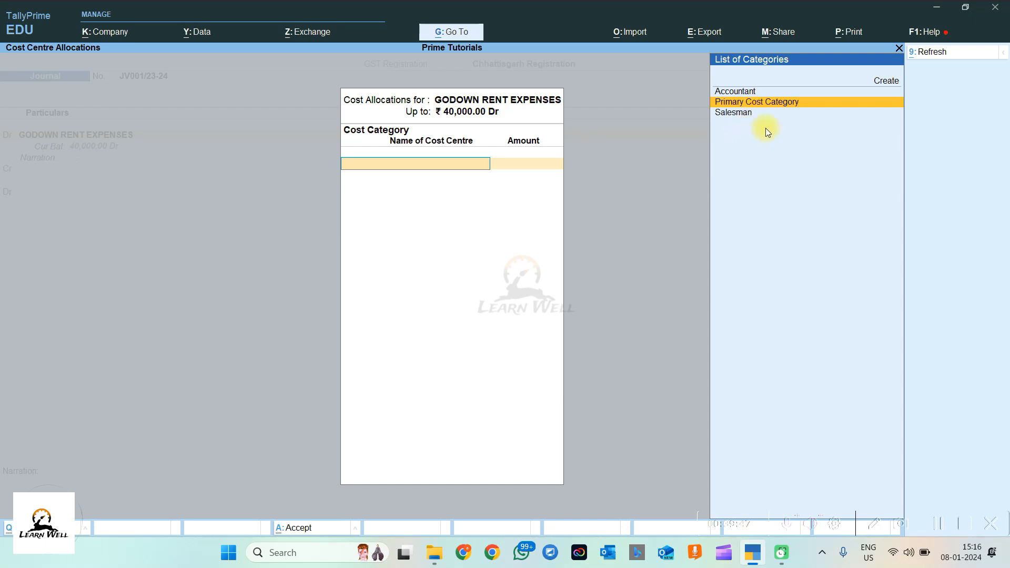
key("alt+c")
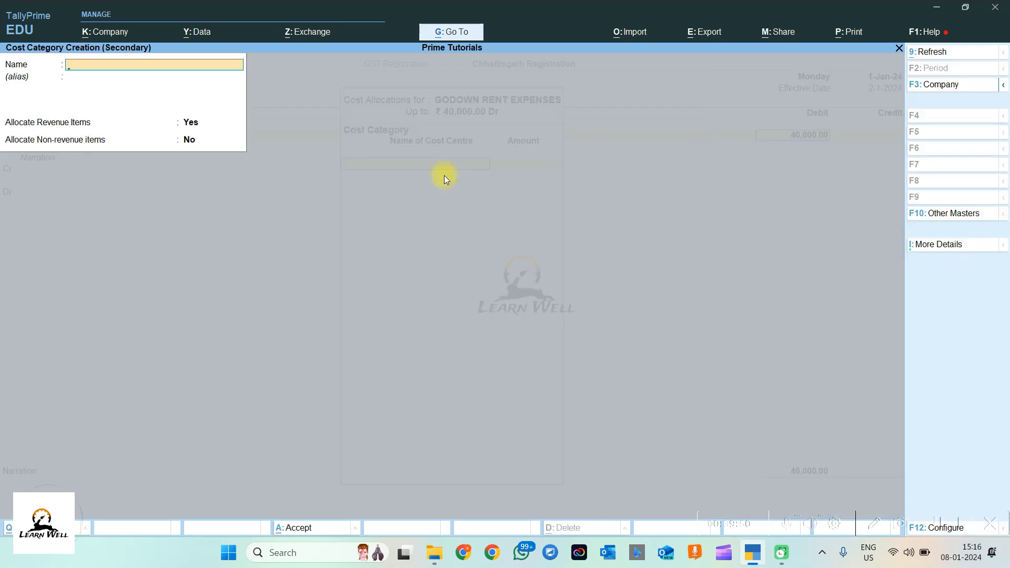
type("BHILAI")
key("ctrl+a")
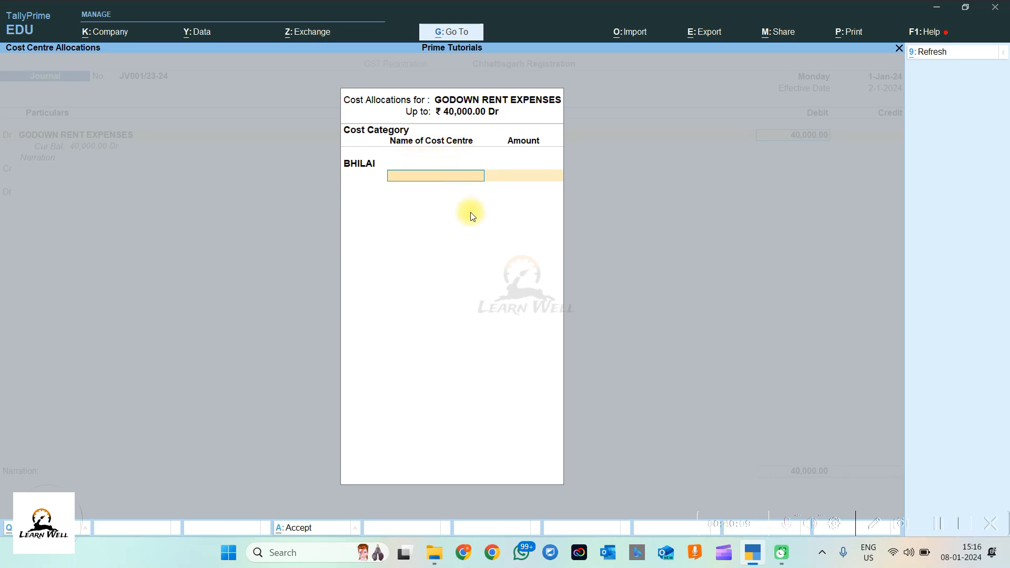
key("alt+c")
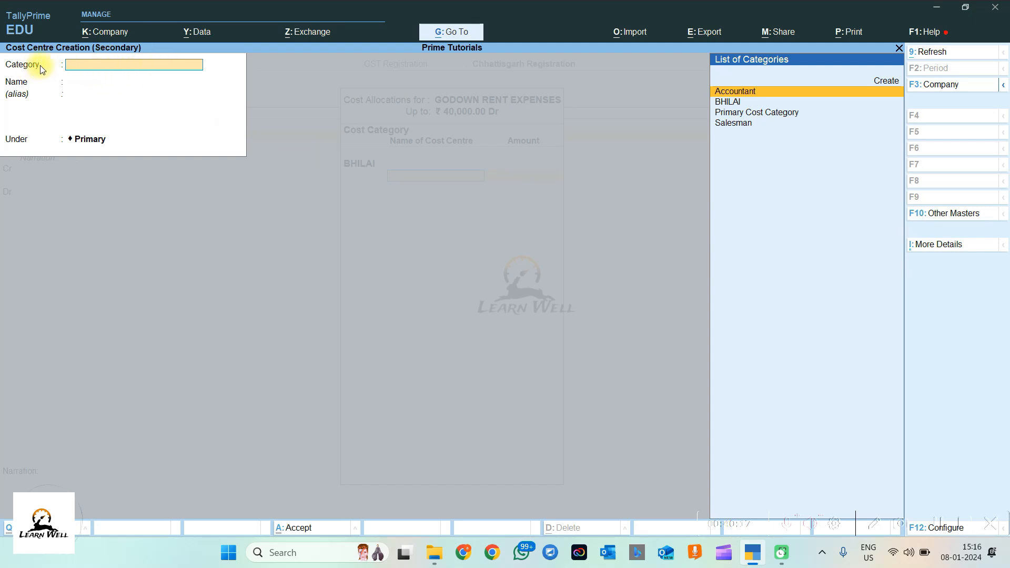
Step: Create cost centre BHILAI RENT in category BHILAI, placed under Primary
left_click(729, 103)
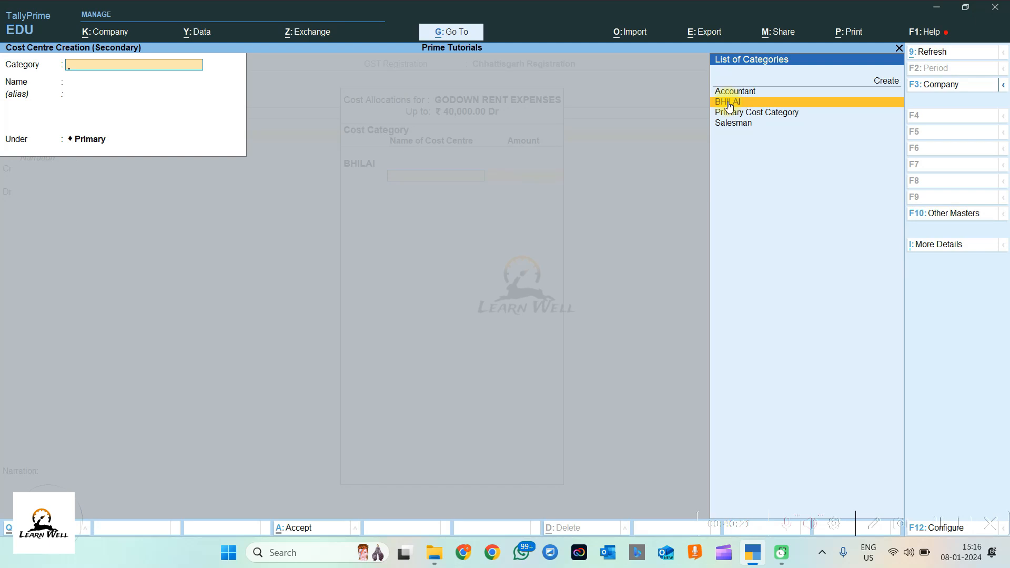
left_click(729, 103)
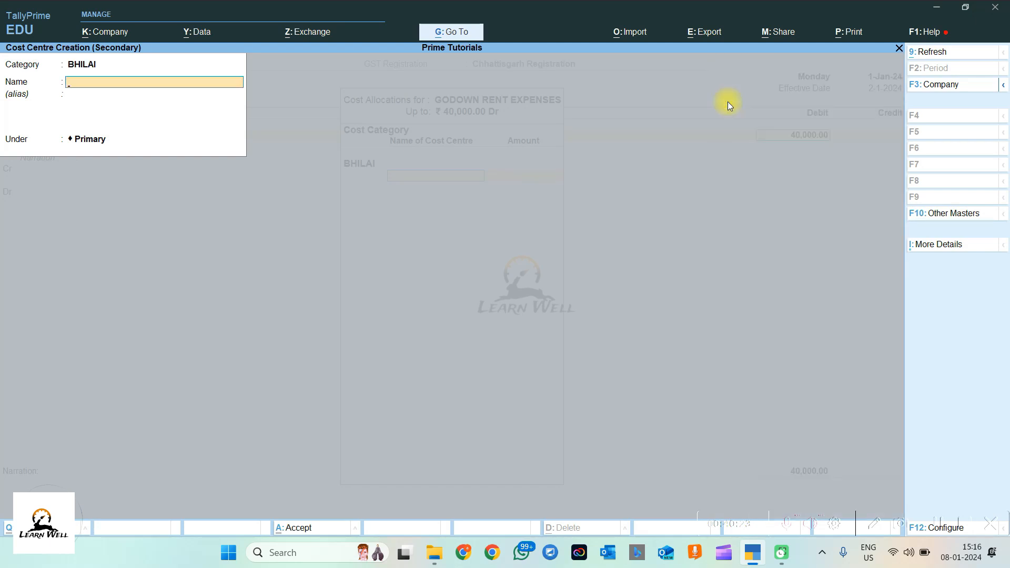
type("BHILAI RENT")
key("Return")
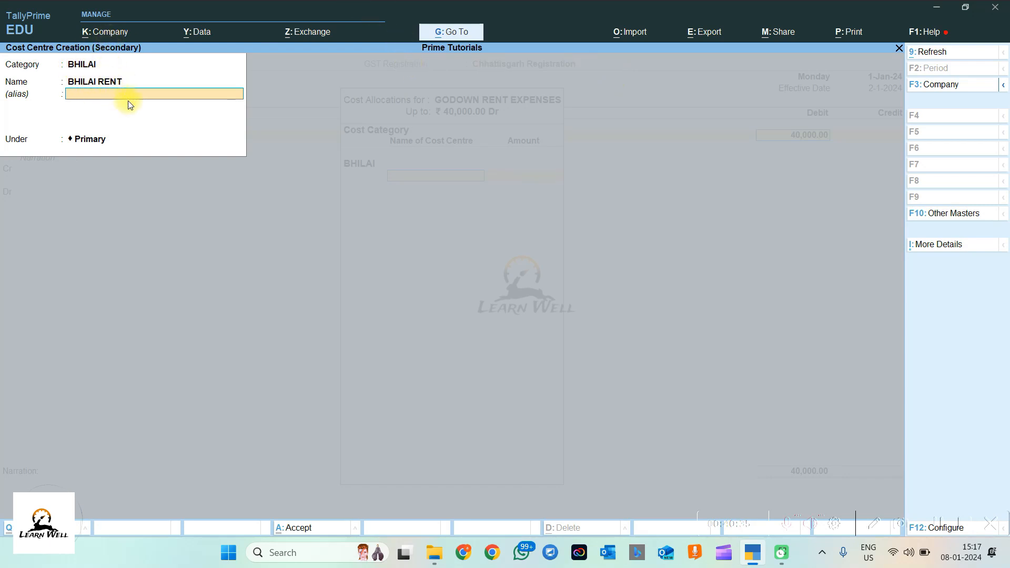
key("Return")
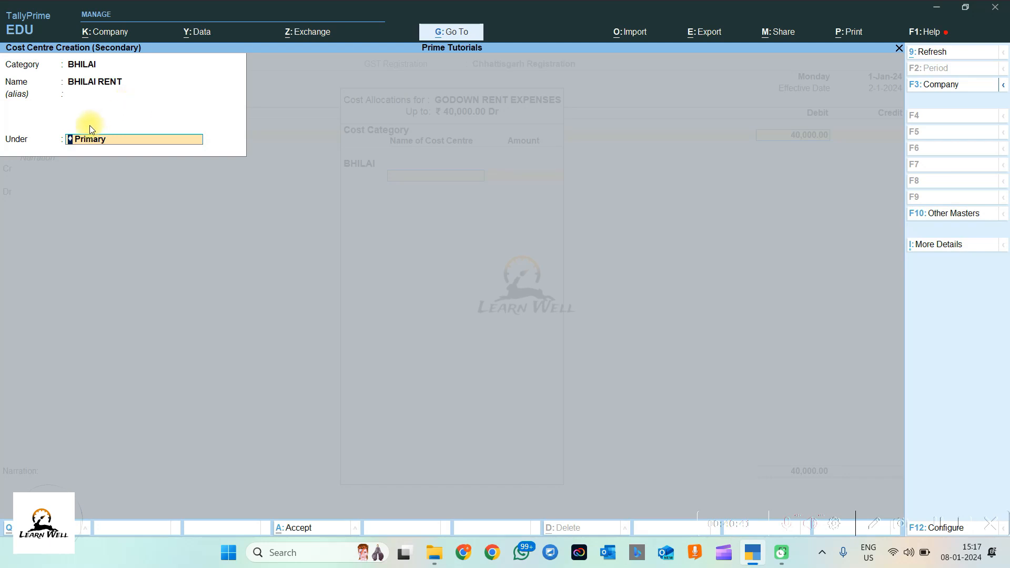
key("space")
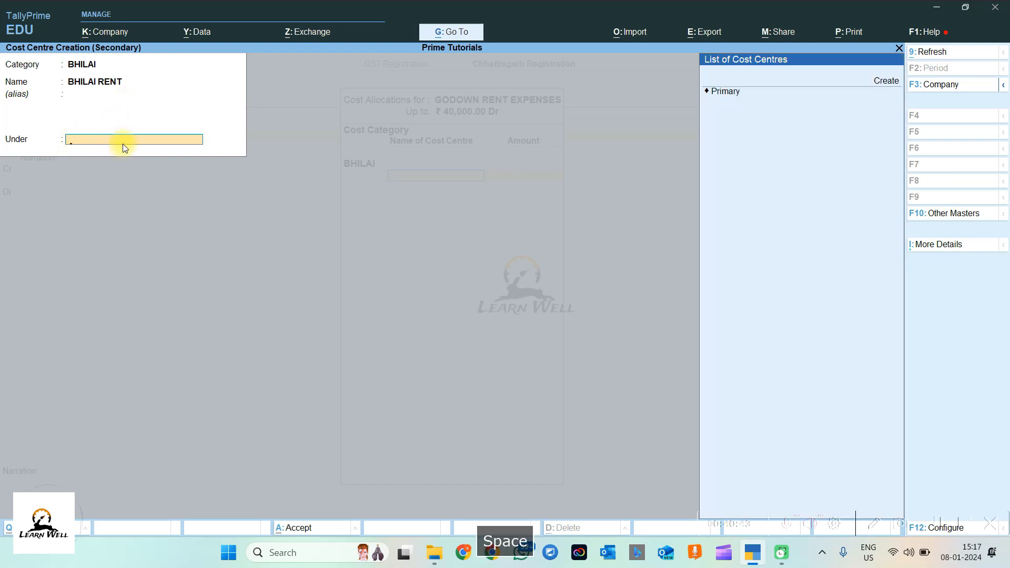
key("Down")
key("Down")
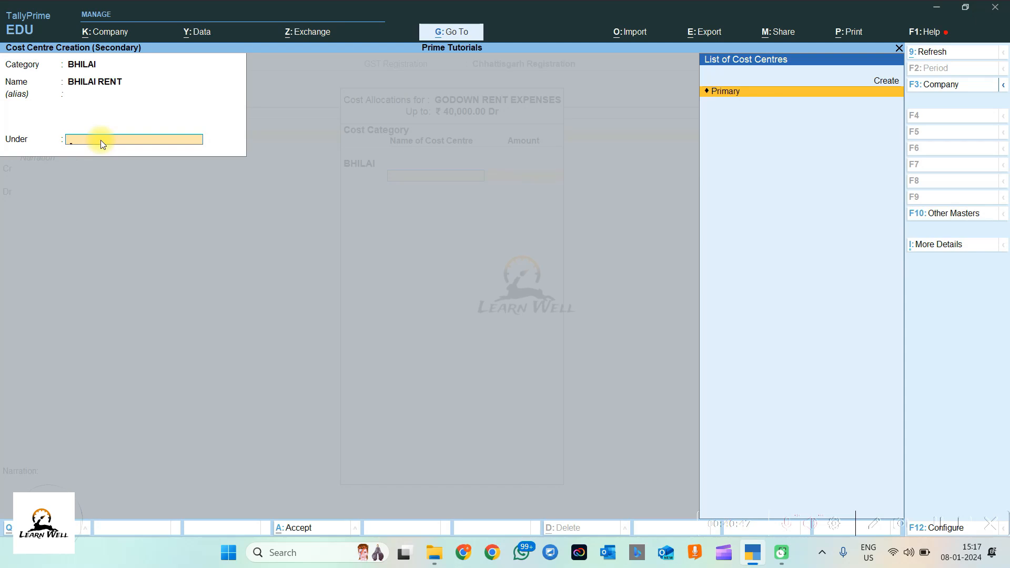
key("Return")
key("Return")
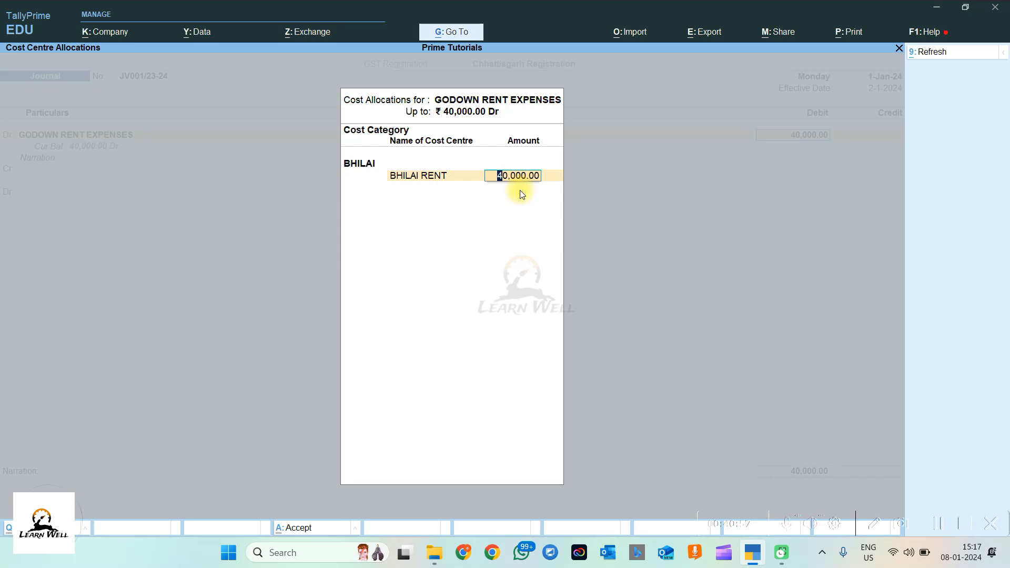
Step: Change the BHILAI RENT allocation from 20,000 to the full 40,000.00 and close the allocation
key("BackSpace")
type("20,000")
key("Return")
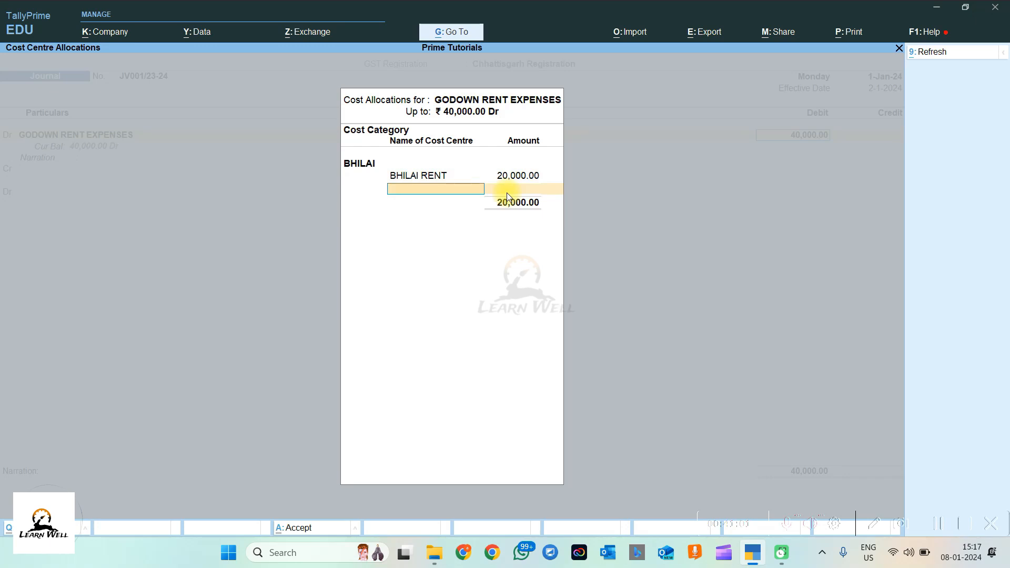
key("space")
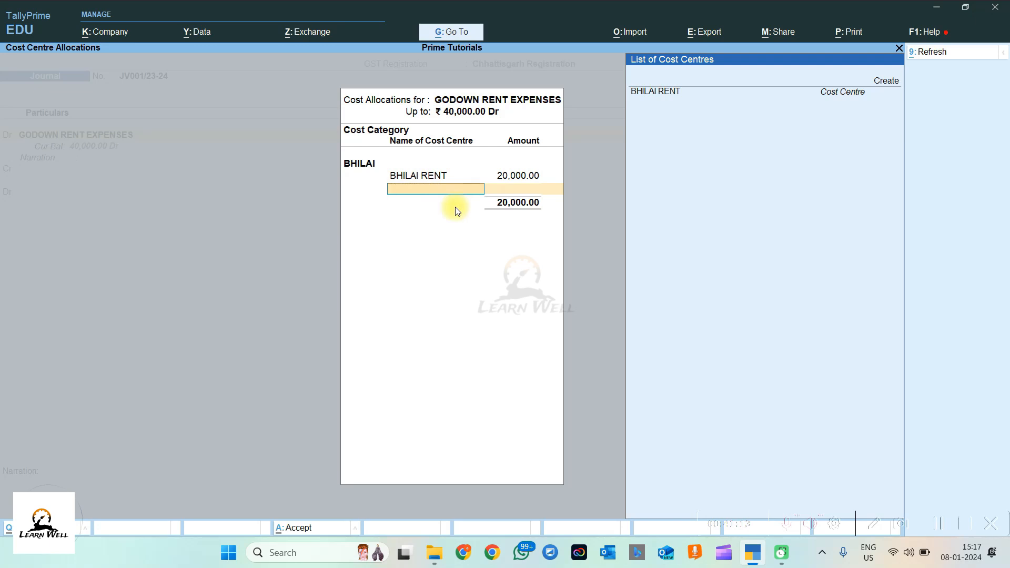
key("Down")
key("BackSpace")
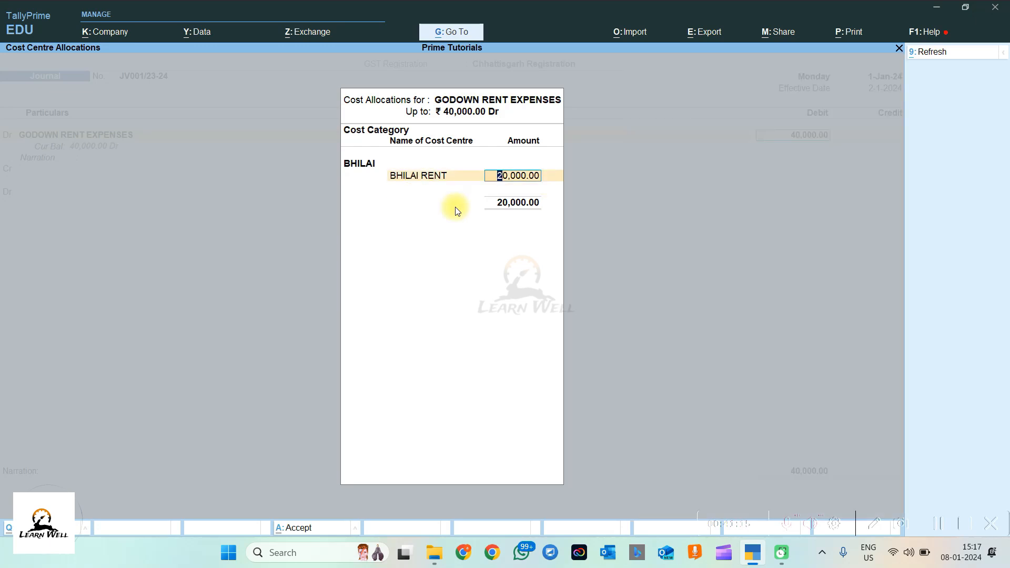
type("40,000")
key("Return")
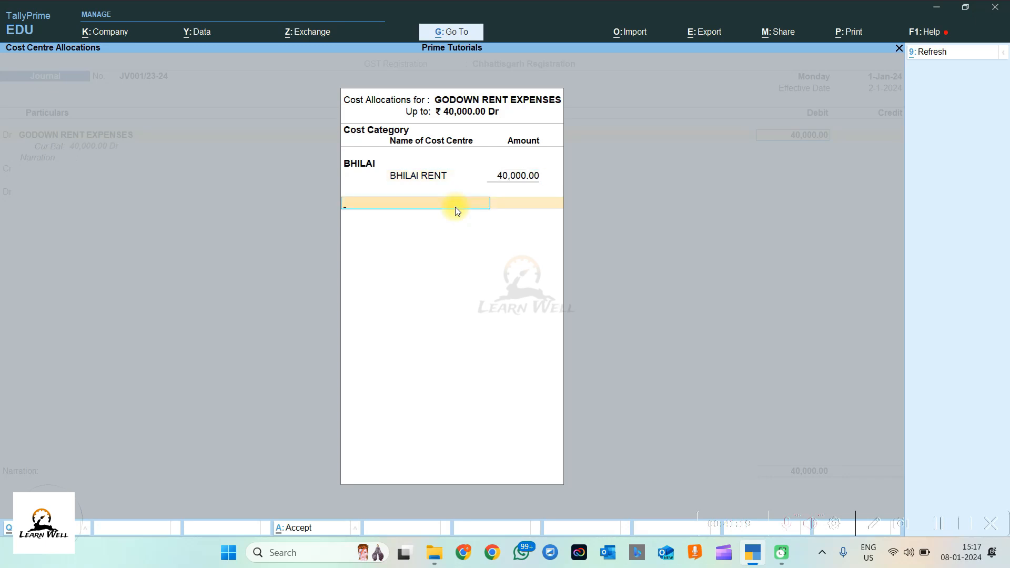
key("Return")
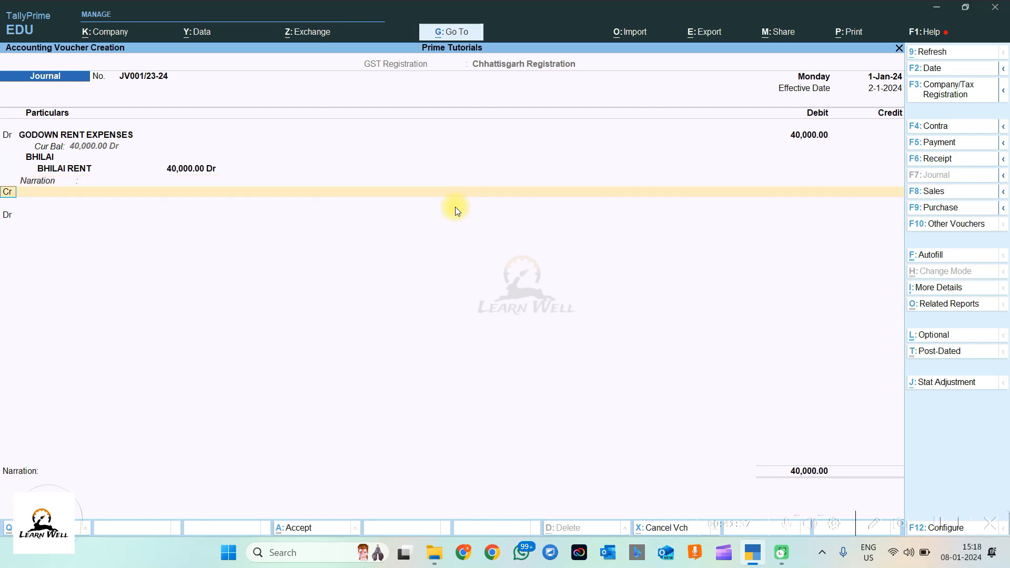
Step: Give the first entry the narration 'BHILAI GODOWN RENT FOR DECEMBER MONTH'
key("Return")
key("BackSpace")
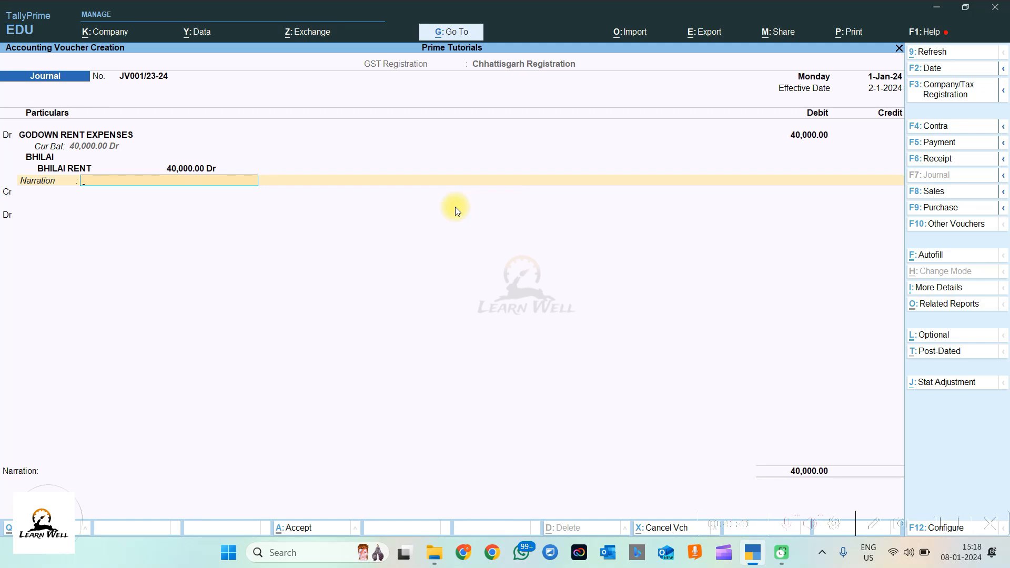
type("BHILAI GODOWN RENT FOR DECEMBER MONTH")
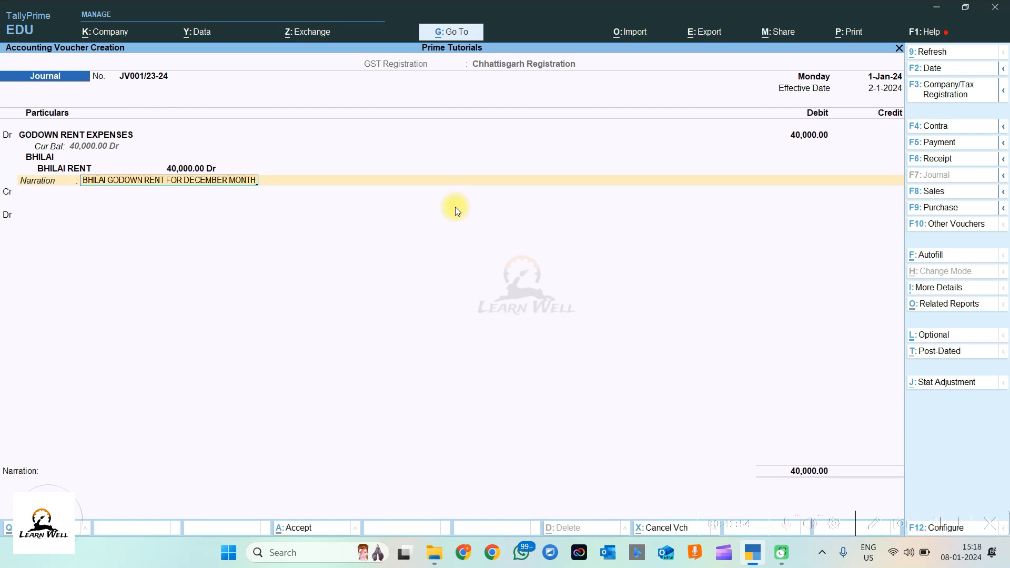
key("Return")
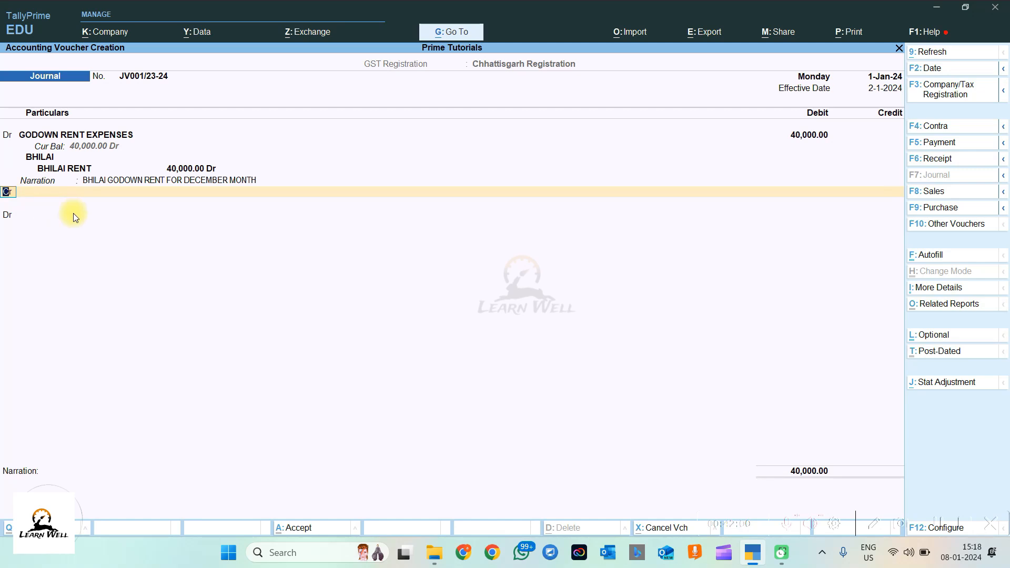
Step: Set the second voucher row to Dr
type("D")
key("Return")
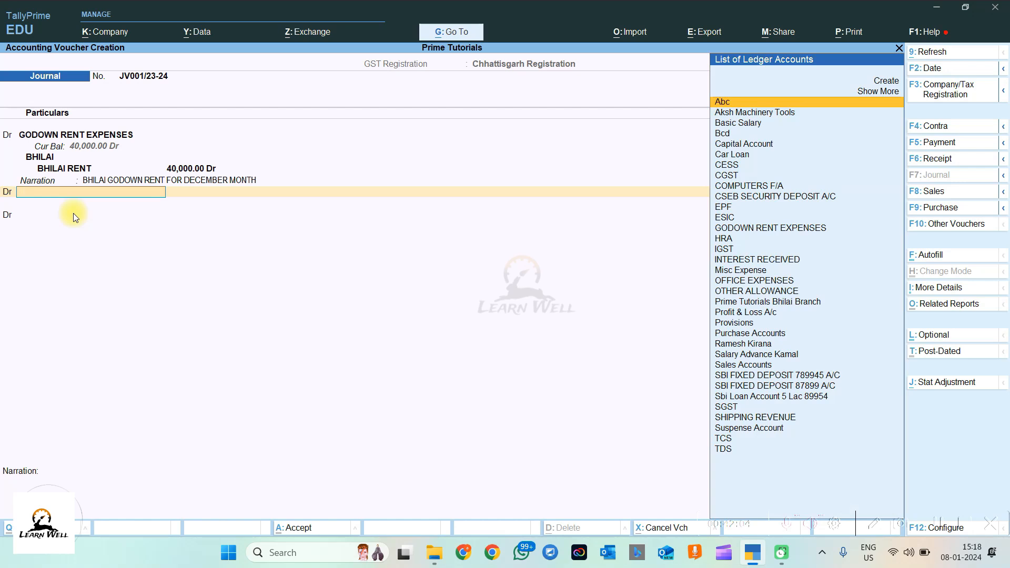
left_click(7, 192)
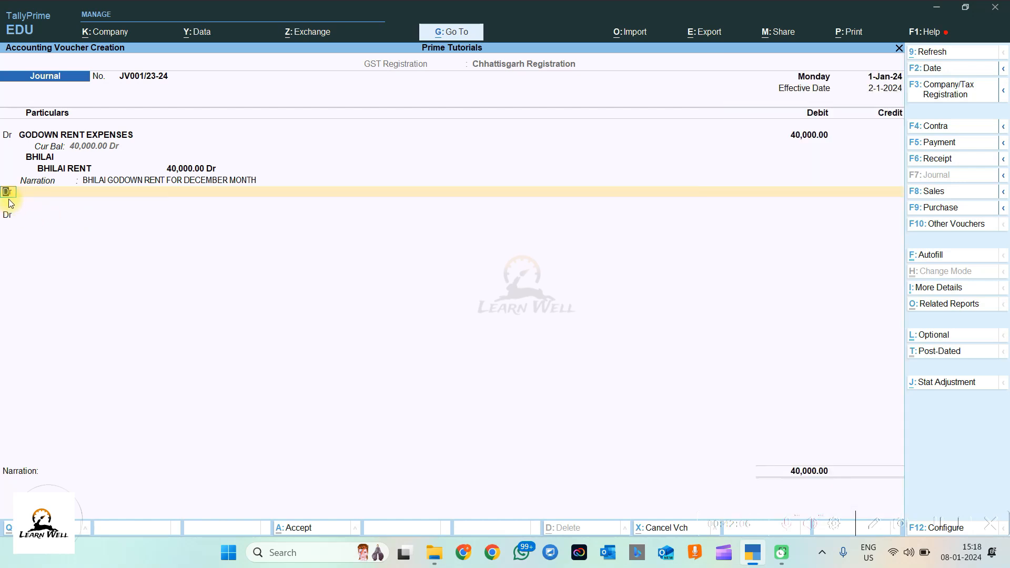
key("Return")
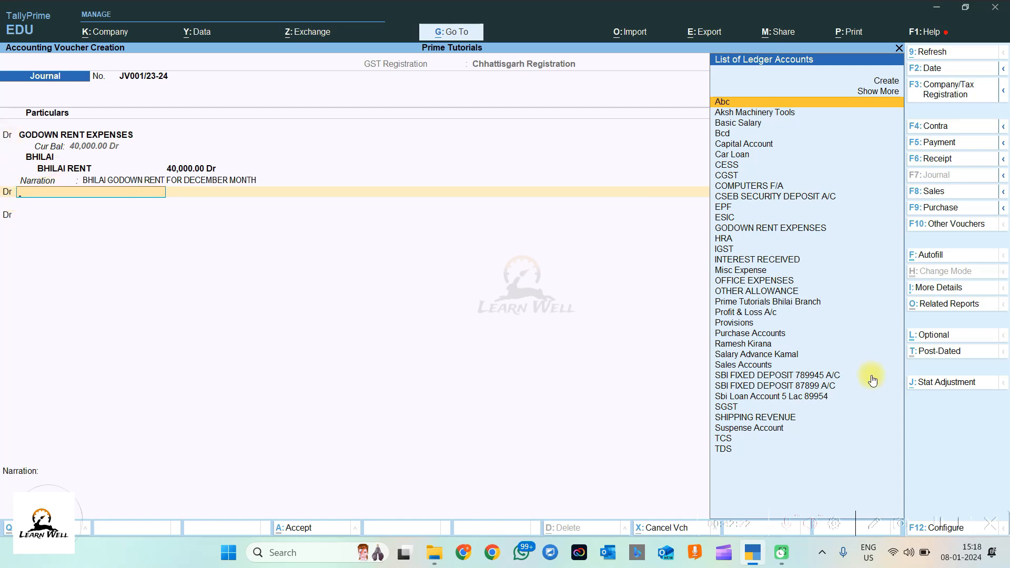
key("F12")
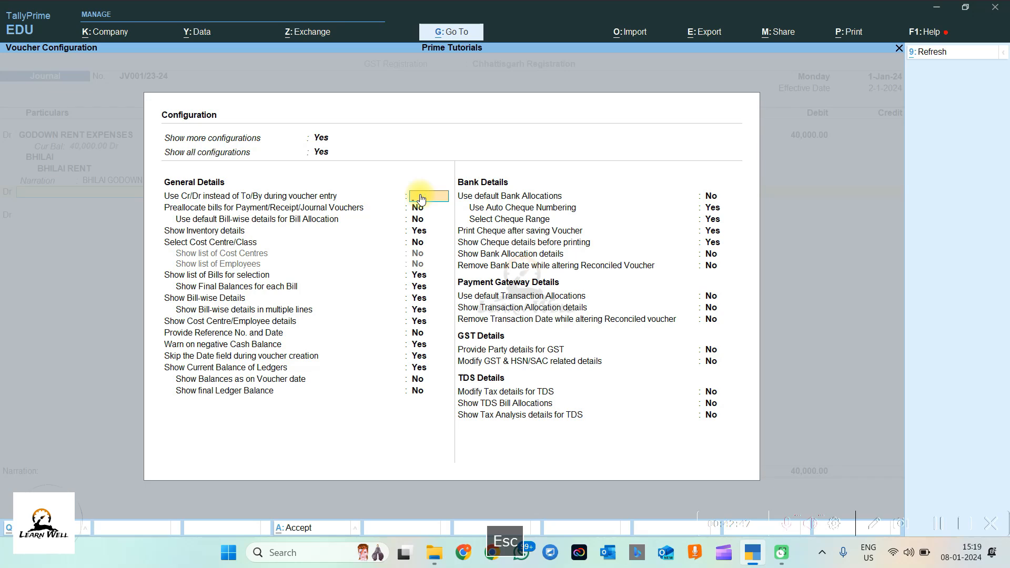
key("Escape")
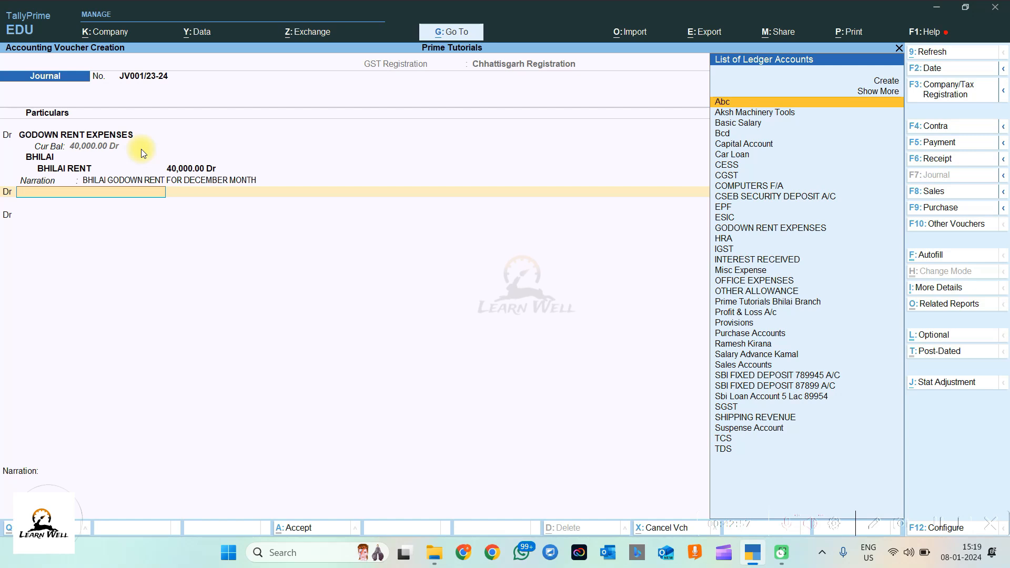
key("BackSpace")
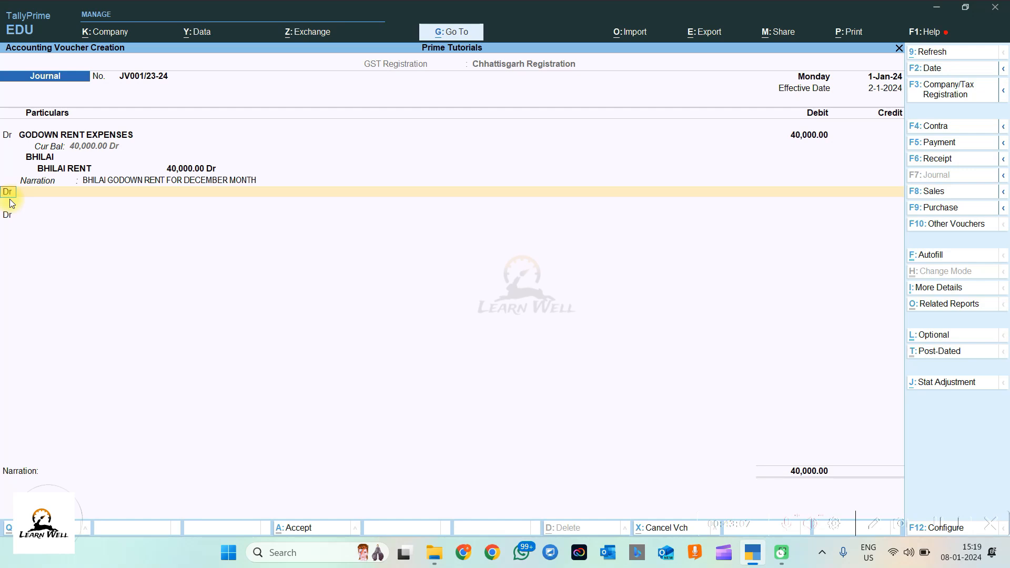
Step: Credit Abc with 40,000.00 On Account and leave its narration blank
key("c")
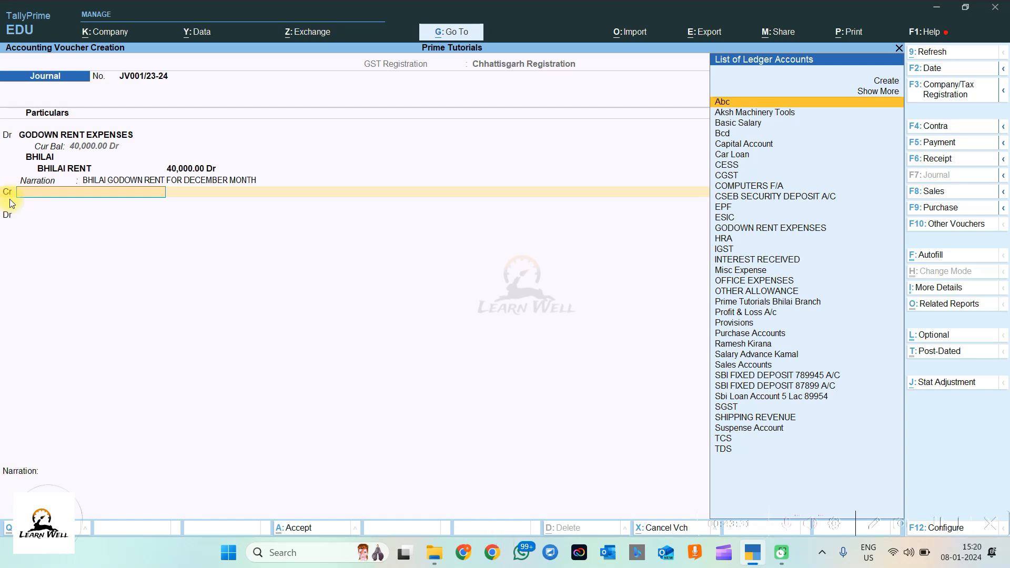
key("Return")
type("40,00")
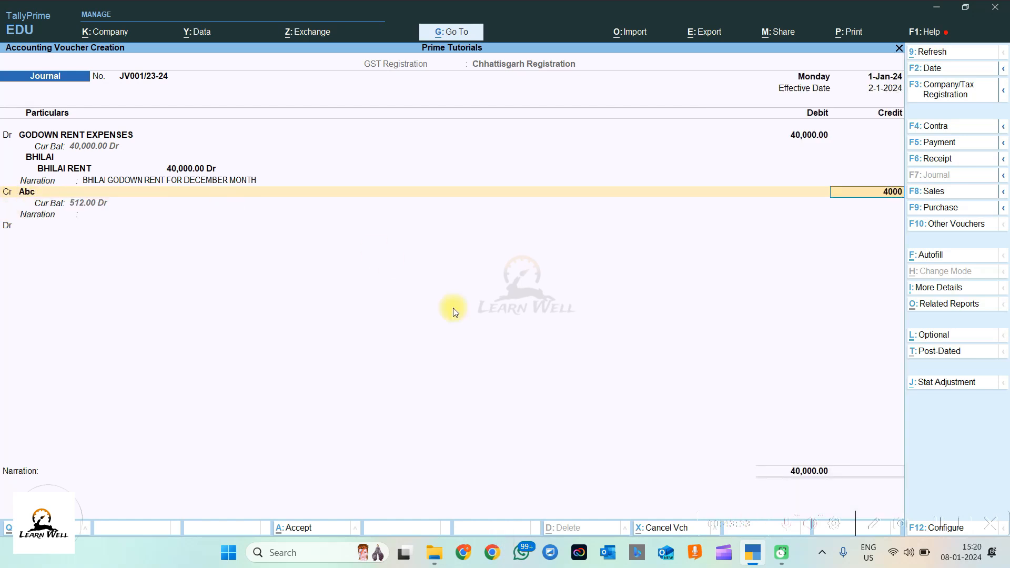
type("0")
key("Return")
key("Return")
key("Return")
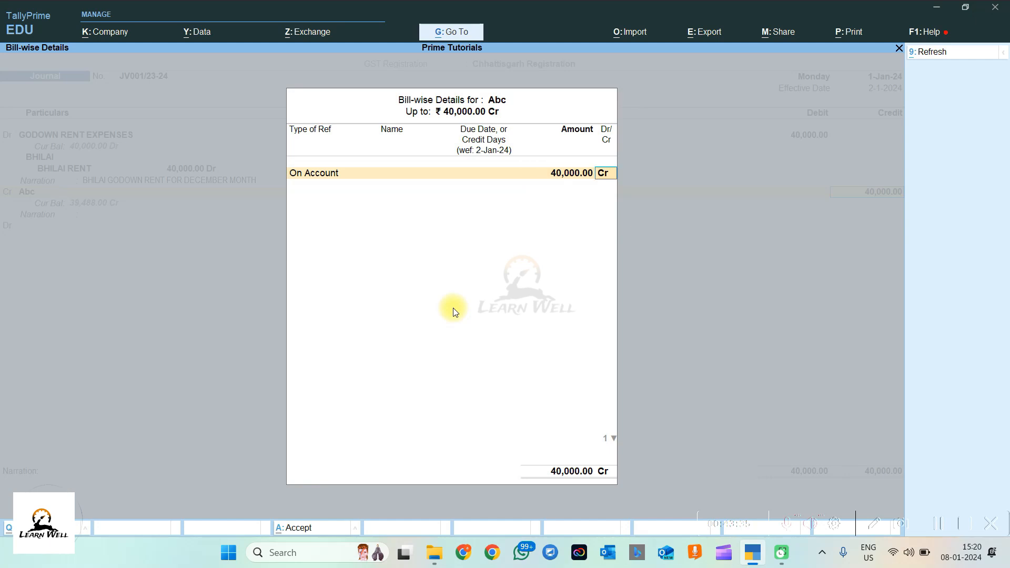
key("Return")
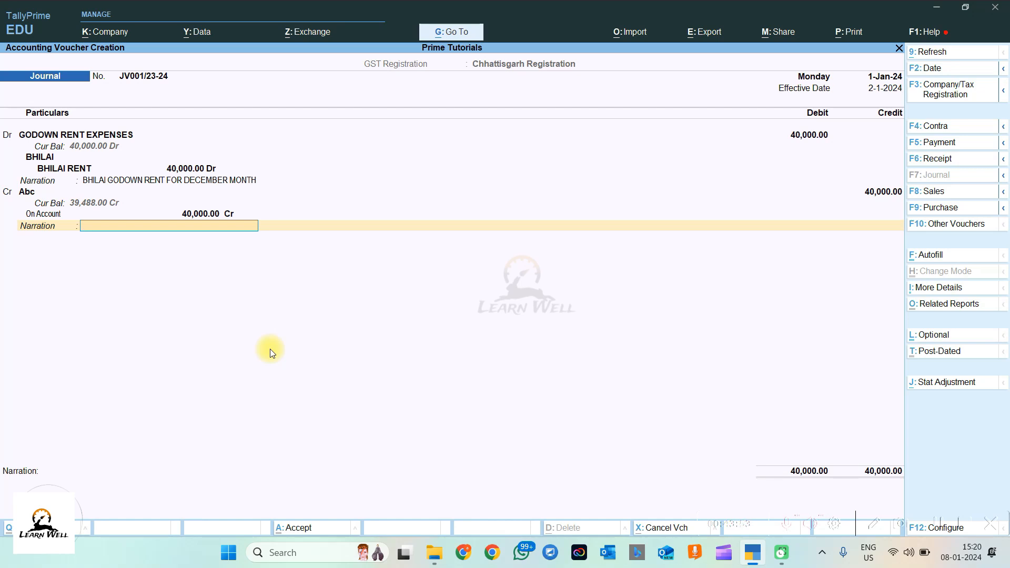
key("Up")
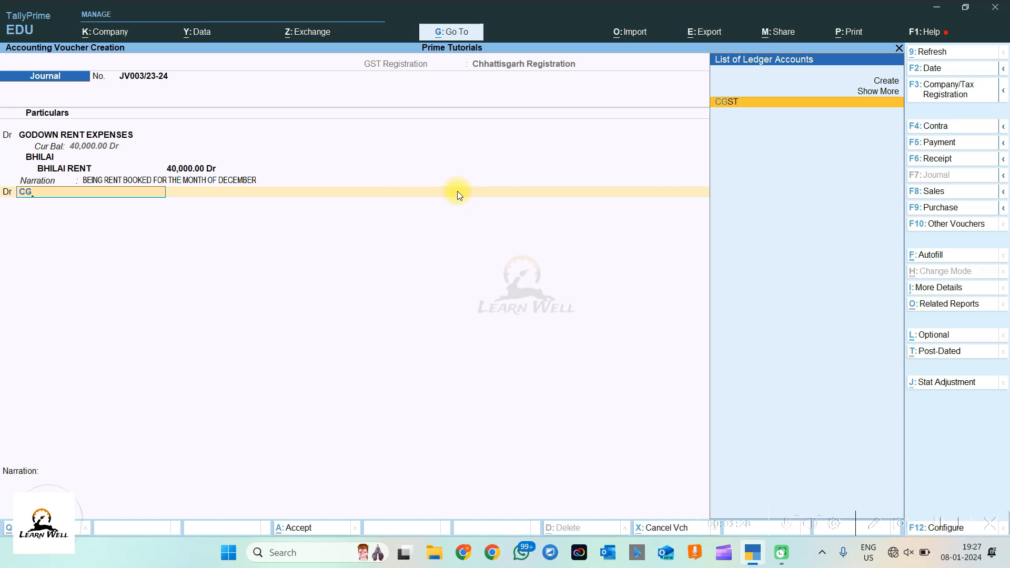
Step: Make CGST the second debit ledger and open the calculator for the tax
key("Return")
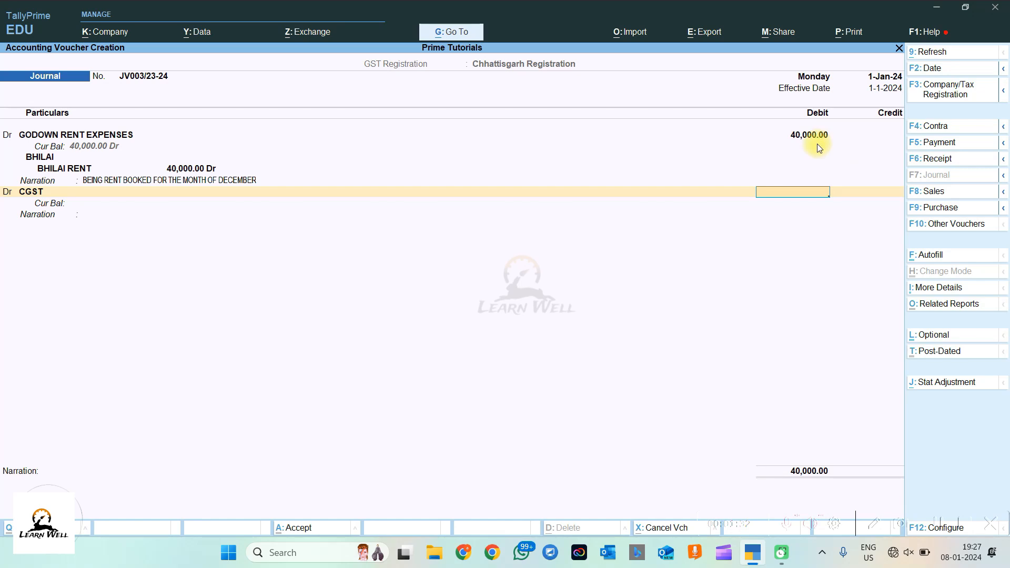
key("ctrl+n")
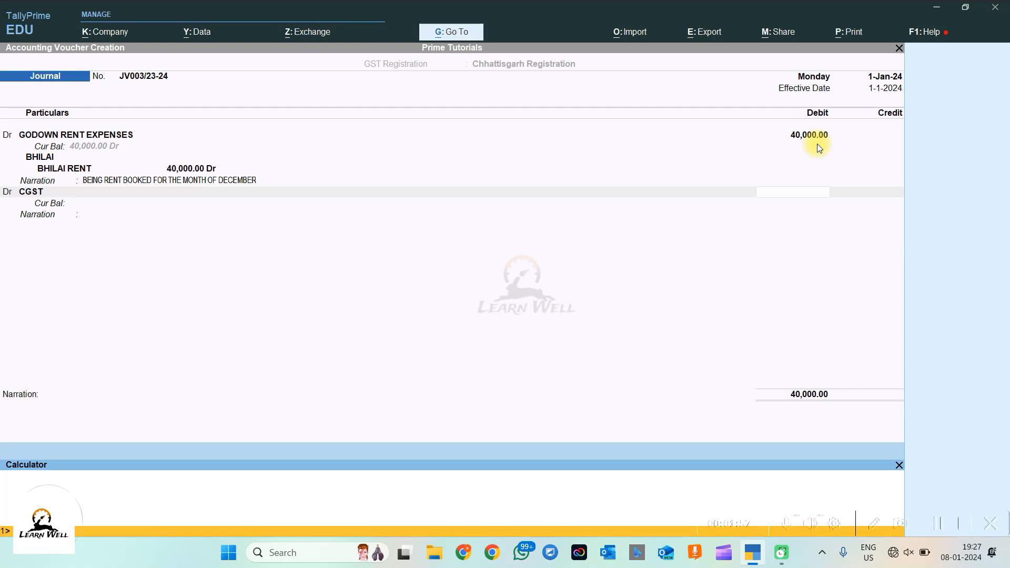
Step: Debit CGST 3,600.00 using the calculated tax amount, with no narration
key("Return")
key("Escape")
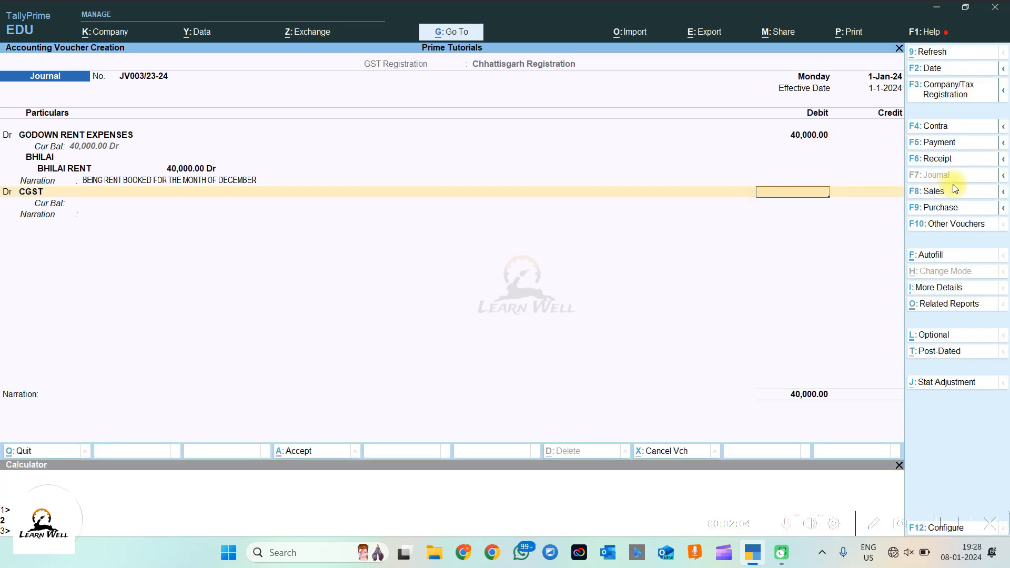
type("3600")
key("Return")
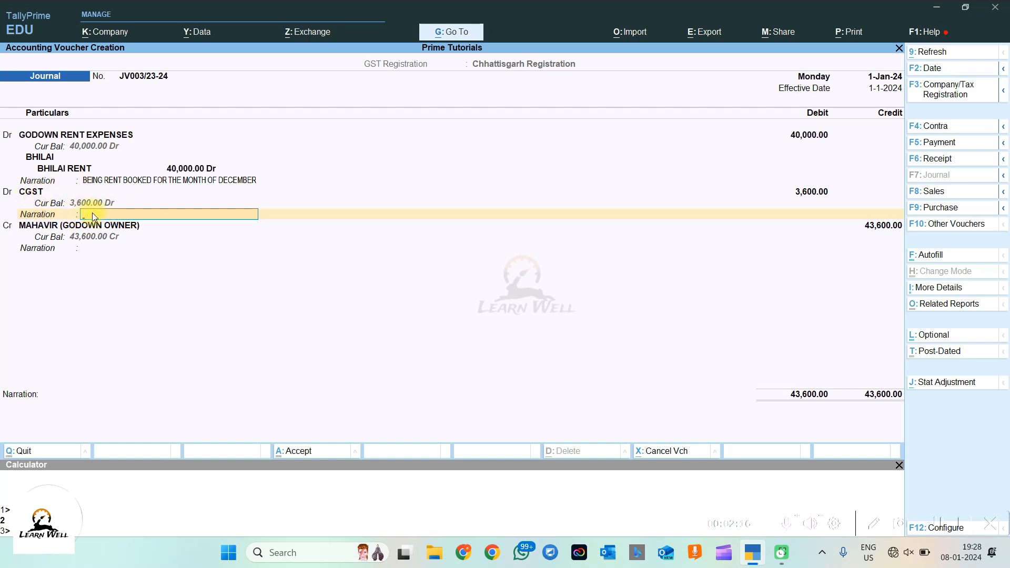
key("Return")
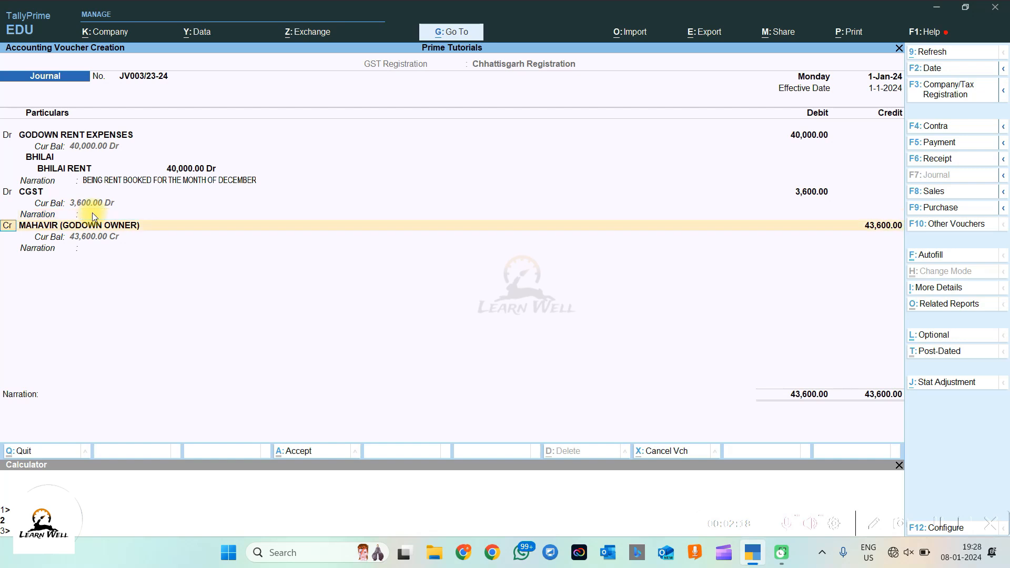
Step: Add a new Dr line debiting SGST 3,600.00, with no narration
type("D")
key("Return")
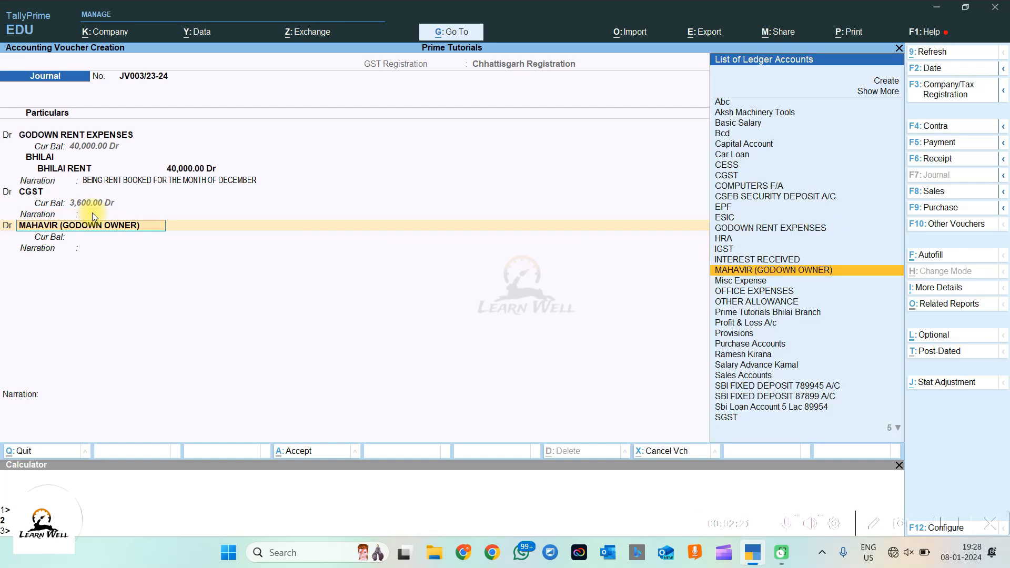
left_click(9, 228)
key("Return")
type("S")
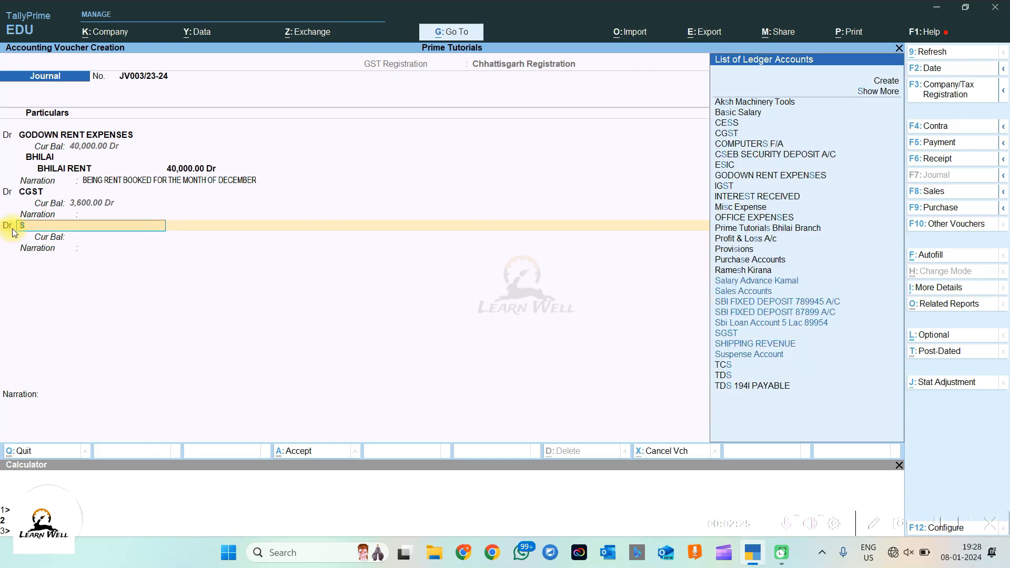
type("GST")
key("Return")
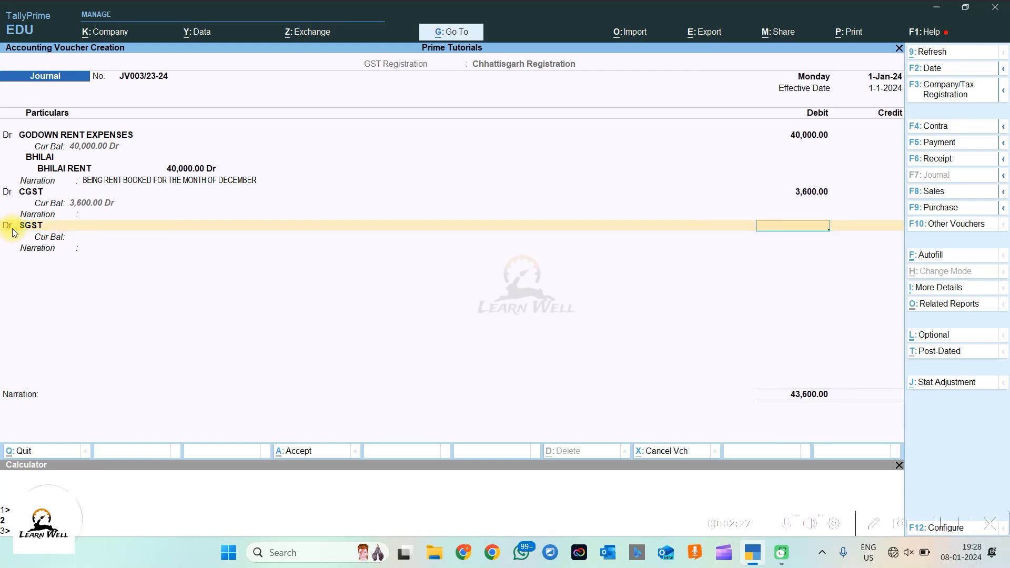
type("3600")
key("Return")
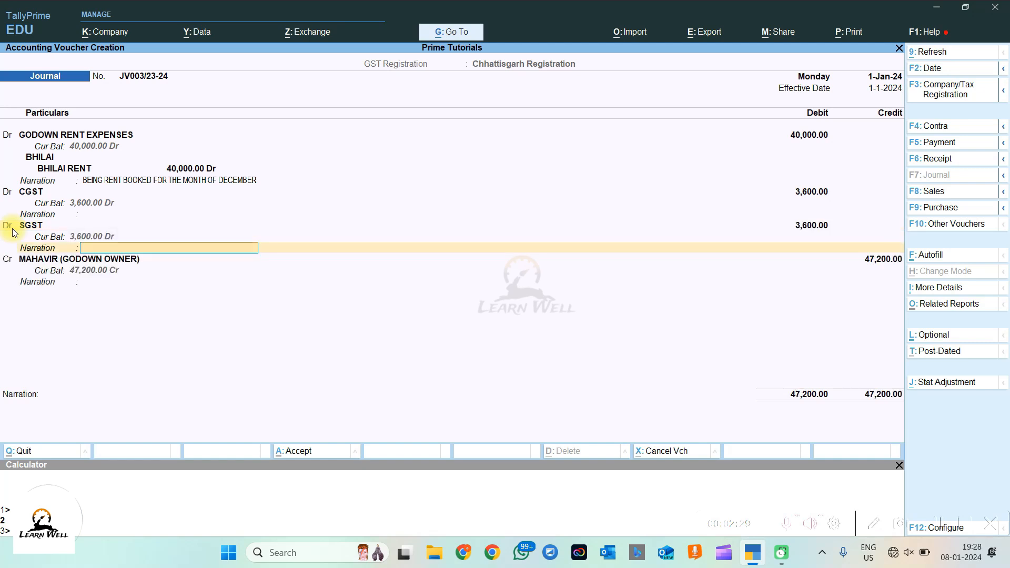
key("Return")
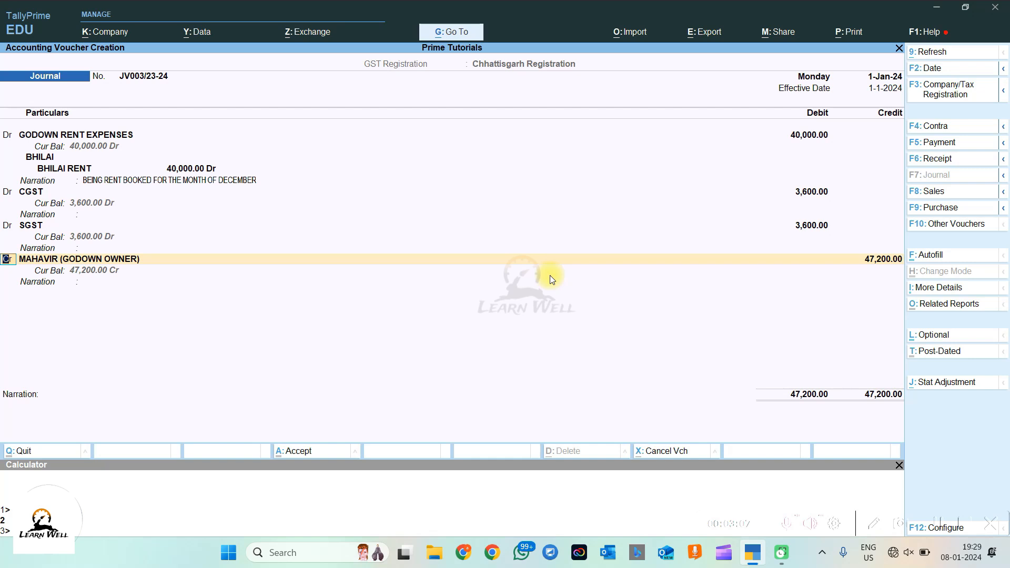
Step: Make TDS 194I PAYABLE the 47,200.00 credit ledger and choose End of List in the TDS details
key("Return")
type("TDS")
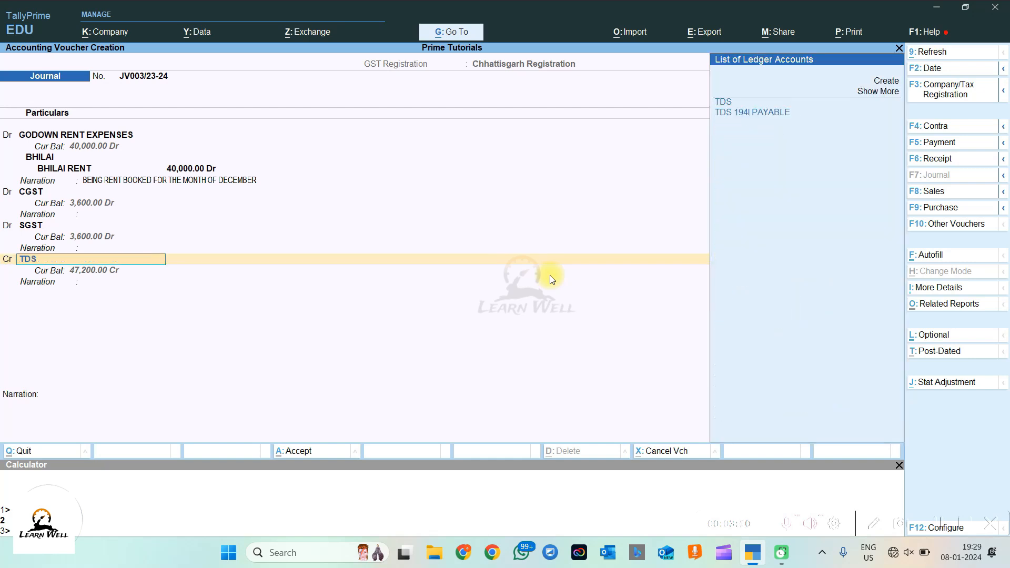
key("Down")
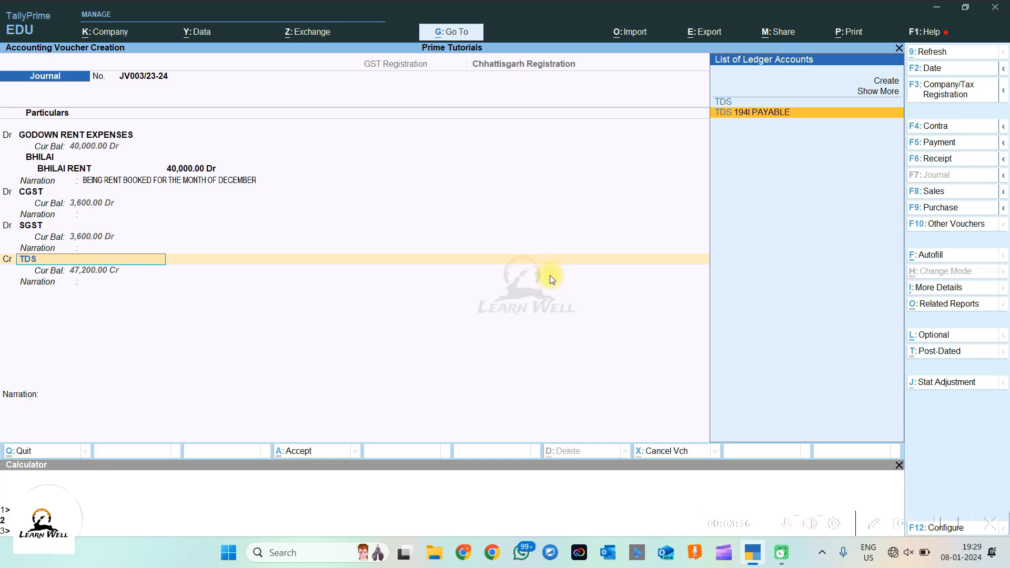
key("Return")
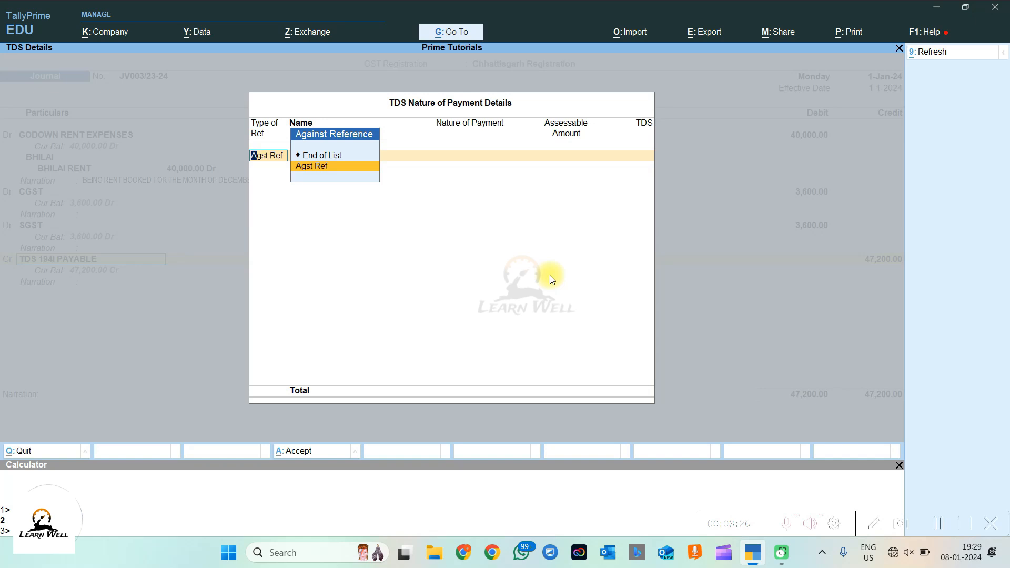
key("Up")
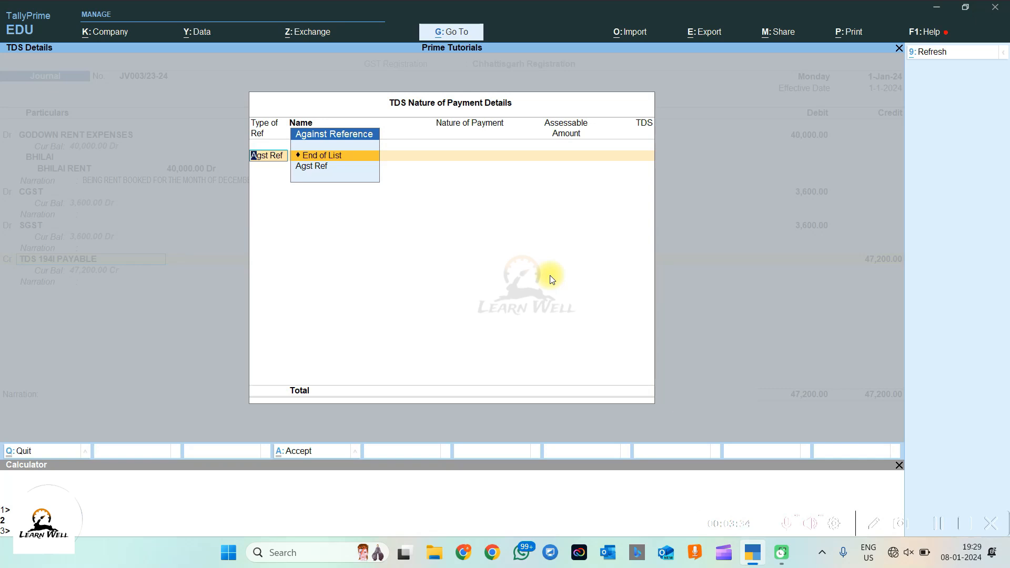
key("Return")
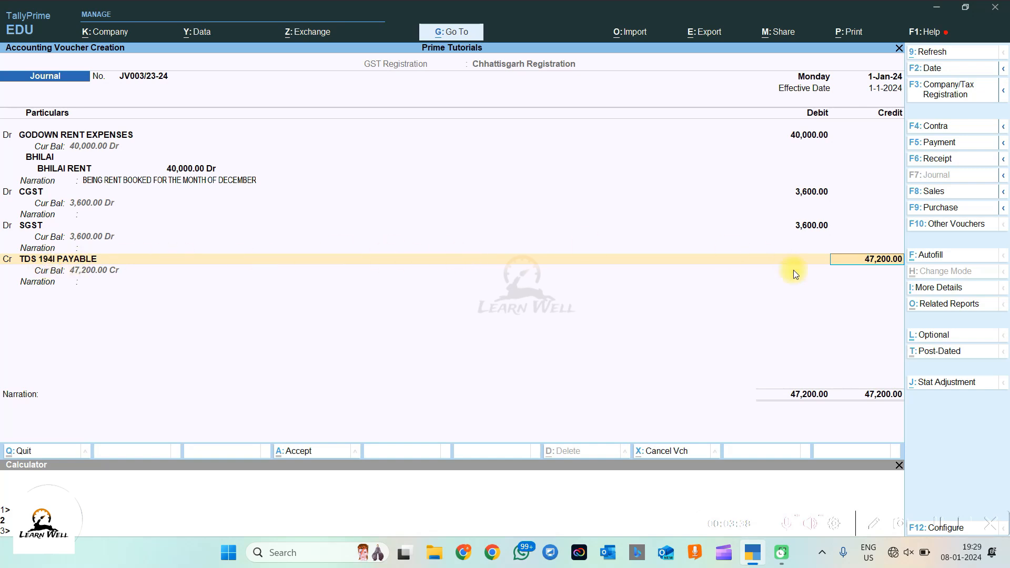
key("ctrl")
Step: Credit TDS 194I PAYABLE with 4,000 and MAHAVIR (GODOWN OWNER) with the 43,200 balance, reaching its bill-wise details
left_click(807, 135)
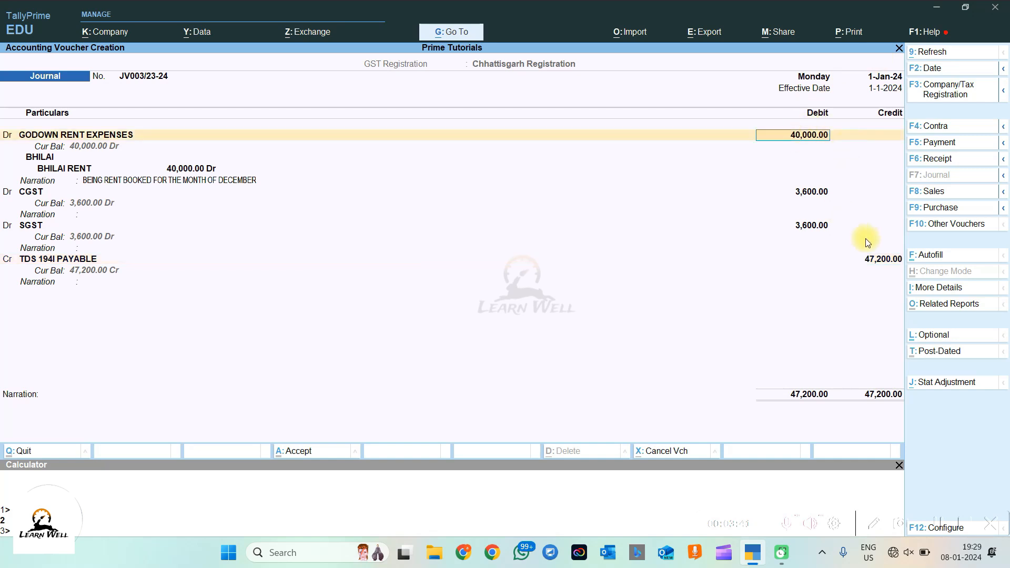
left_click(871, 260)
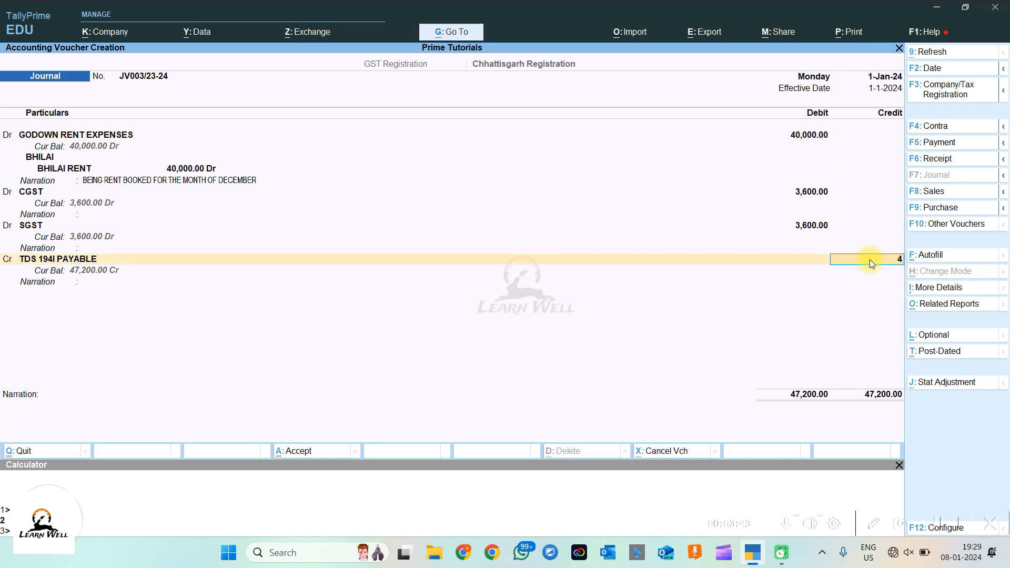
key("Return")
key("Return")
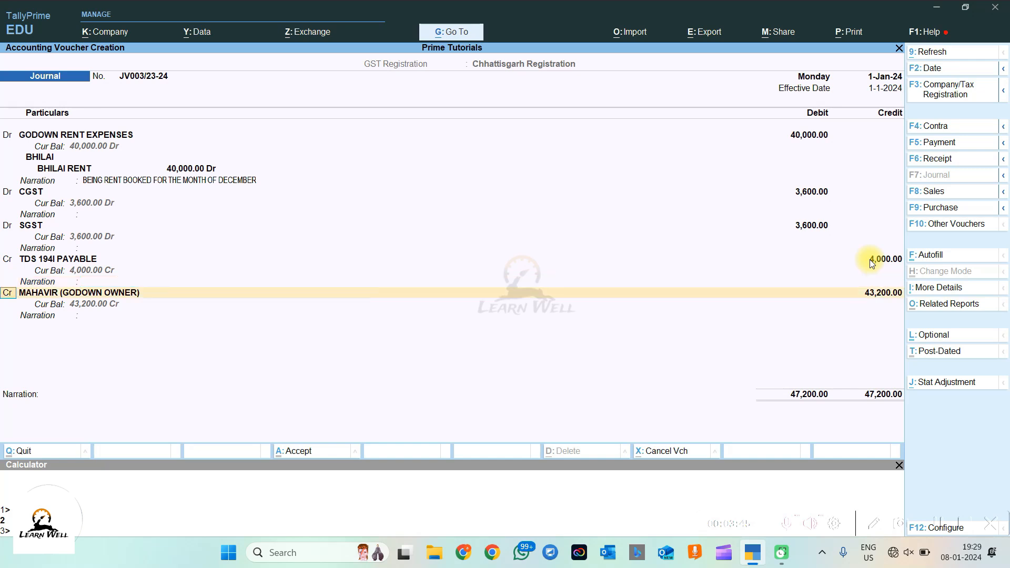
key("Return")
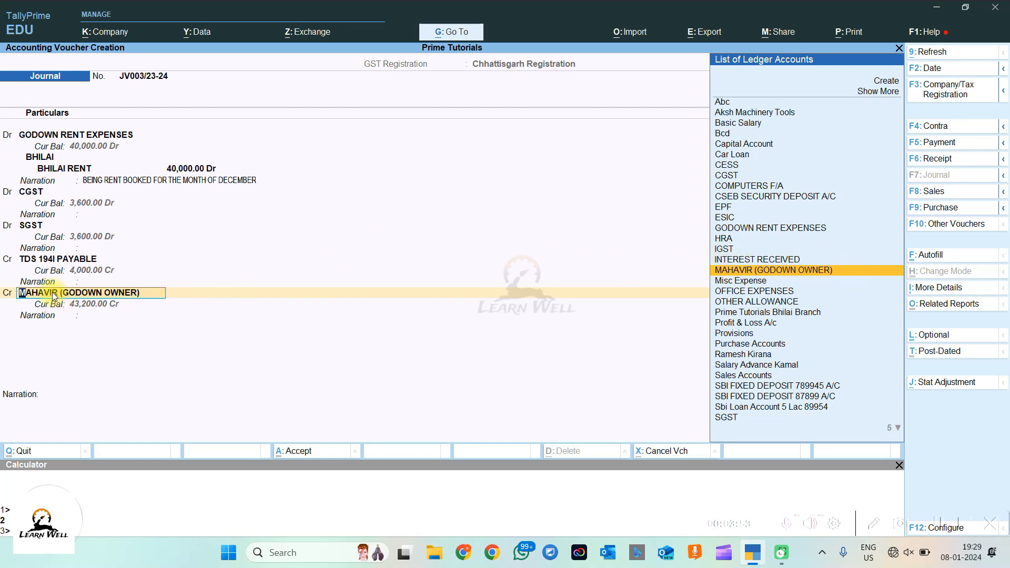
key("Return")
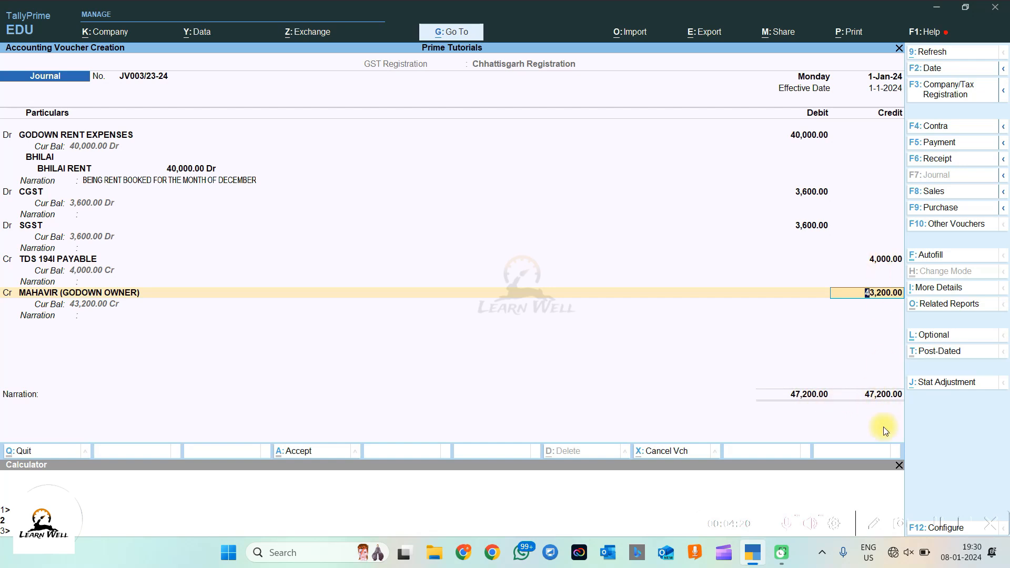
key("Return")
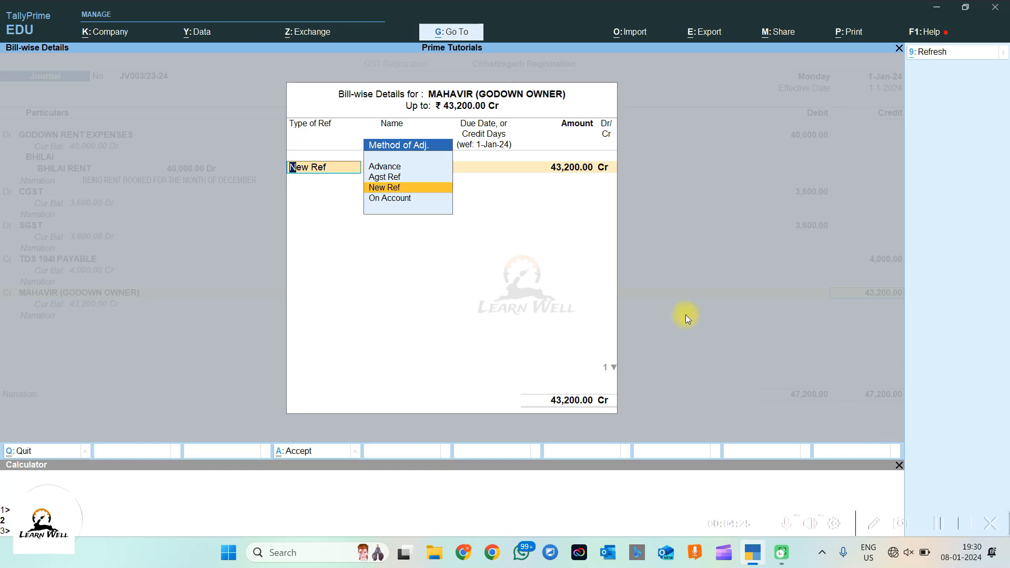
Step: Record MAHAVIR's 43,200 as New Ref JV003/23-24 and enter the December Bhilai godown rent narration
key("Return")
key("Return")
key("Return")
key("Return")
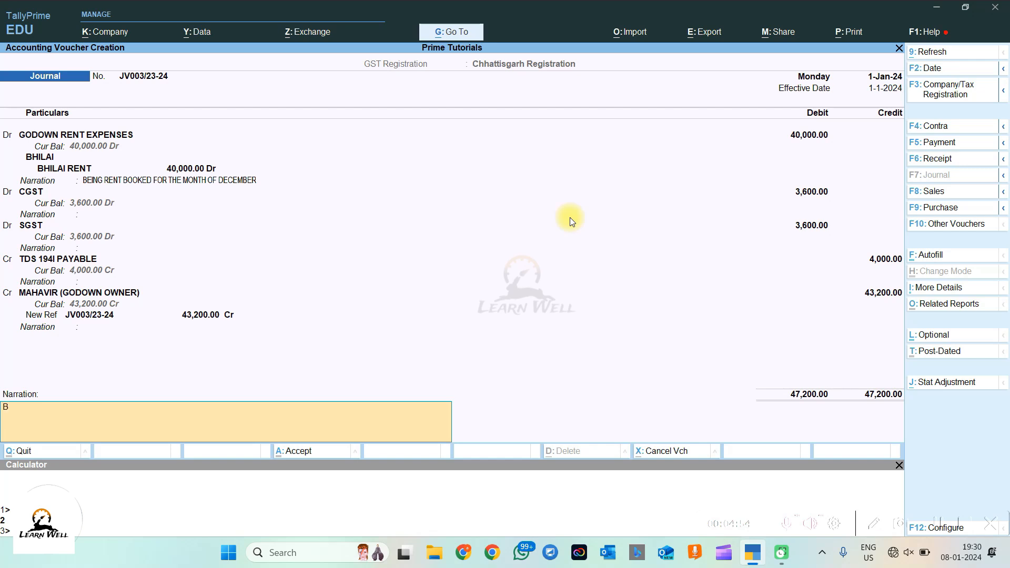
type("BEING RENT BOOKED FOR THE MO")
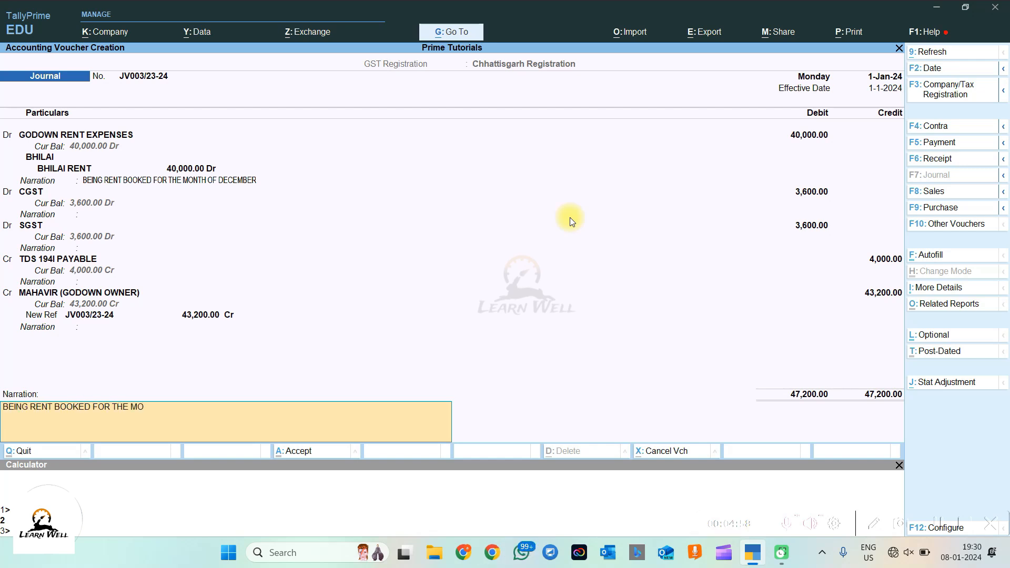
type("NTH")
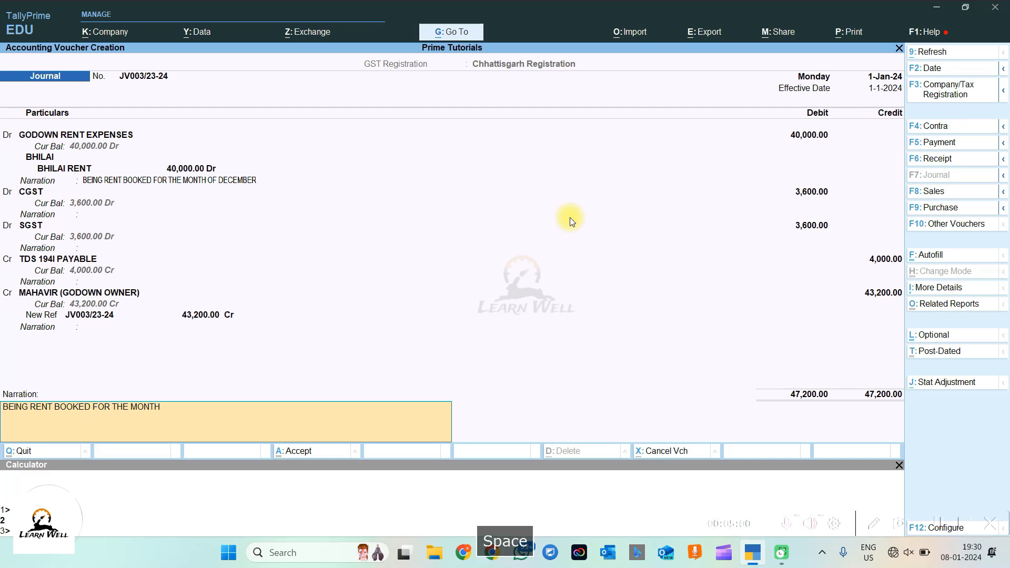
type(" OF DECEMBER")
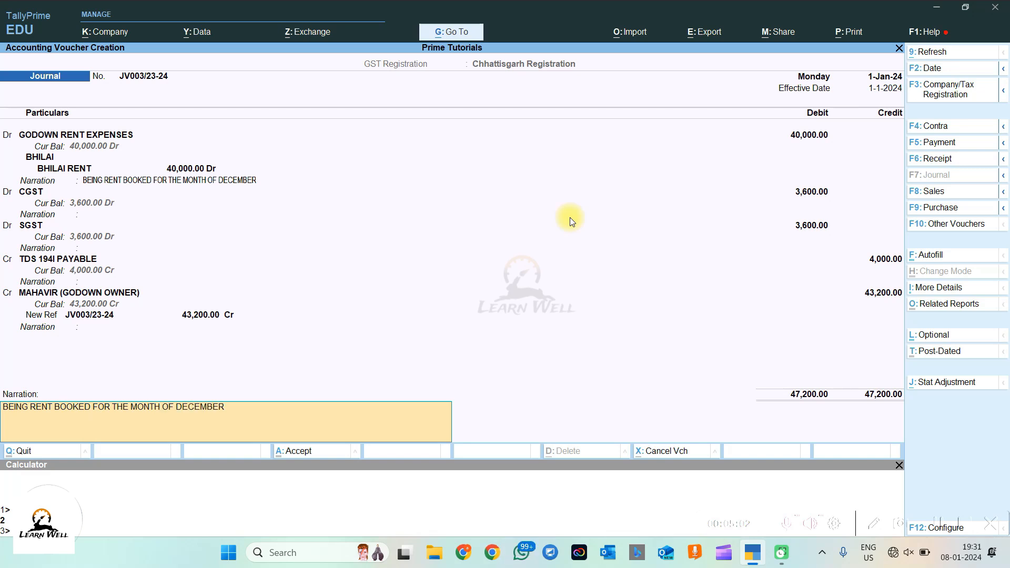
type(" FOR BHILAI GODOWN VIDE BI")
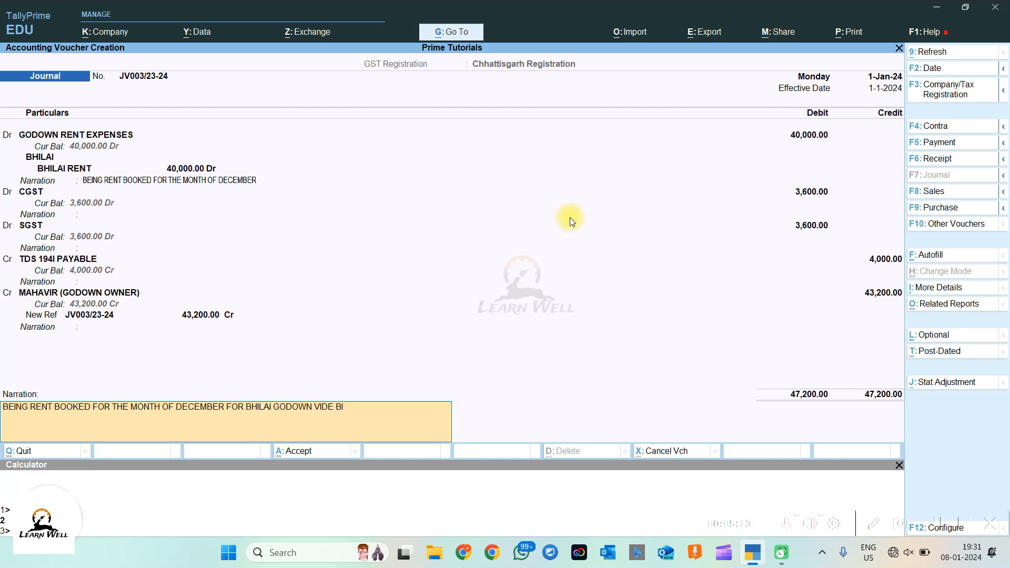
type("LL NO. ")
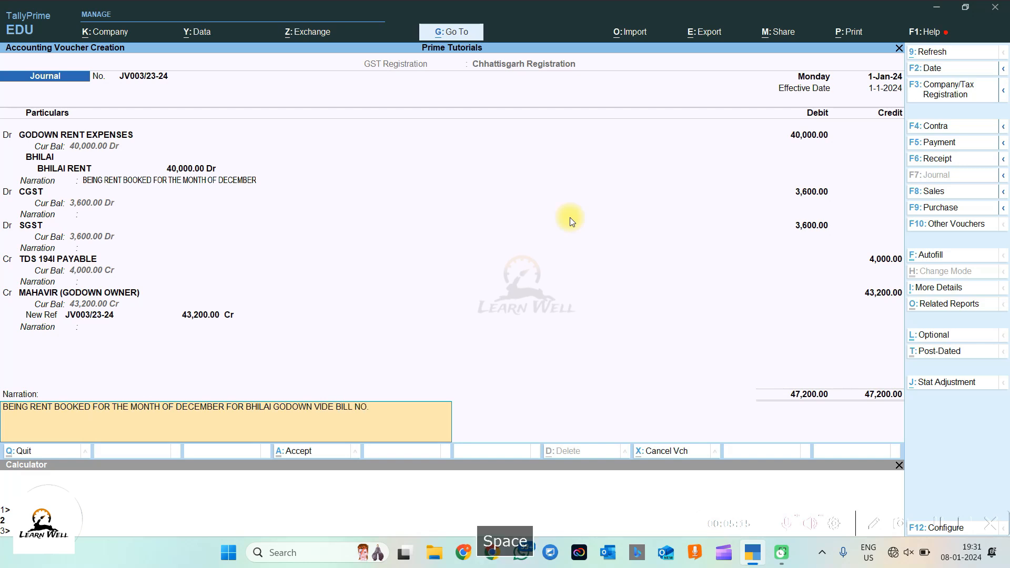
type("JV")
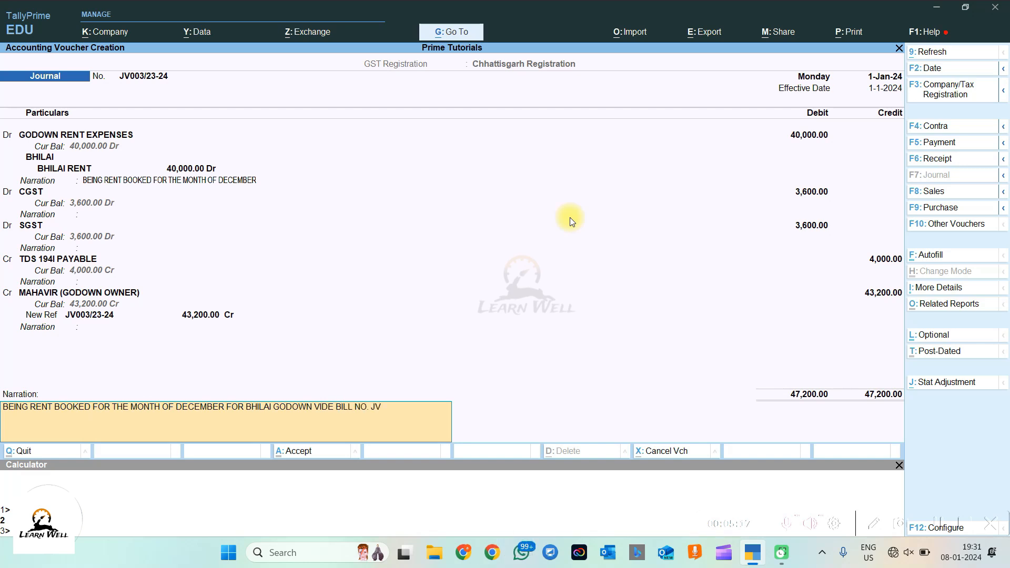
type("003/23-24 DT 01-01-2024")
Step: Save voucher JV003, discard the new blank journal, and check the Day Book
key("Return")
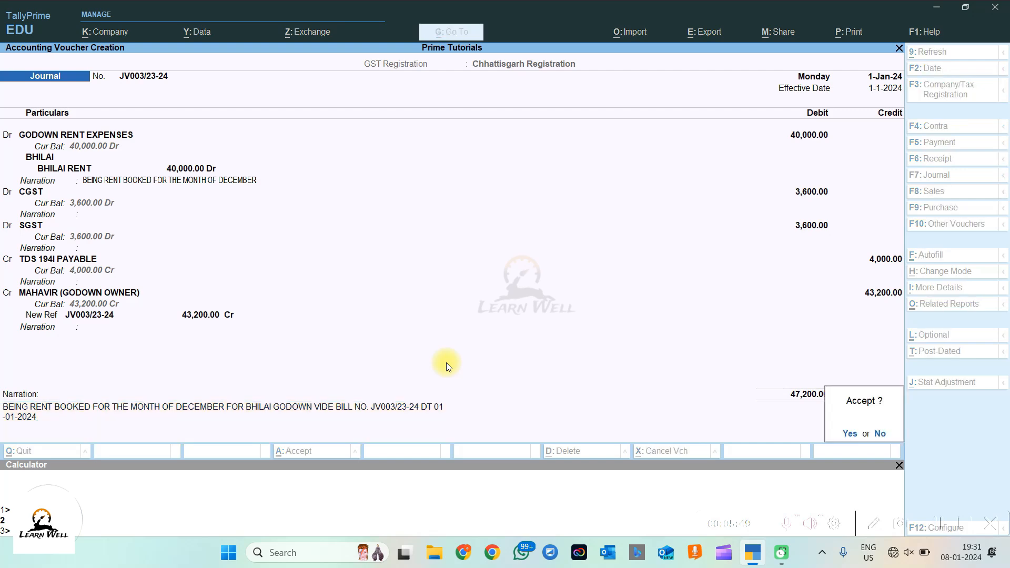
key("Return")
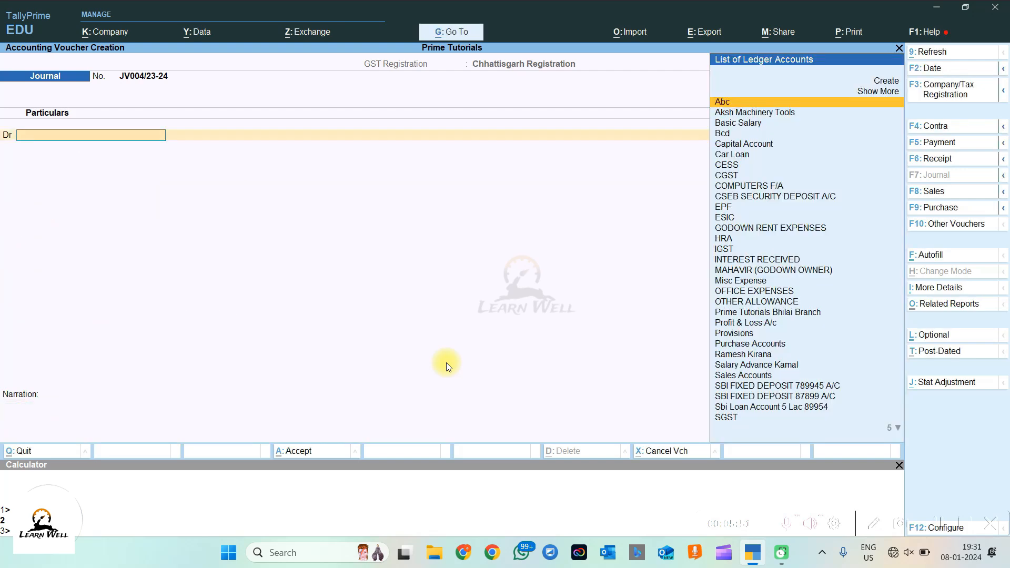
key("Escape")
key("Escape")
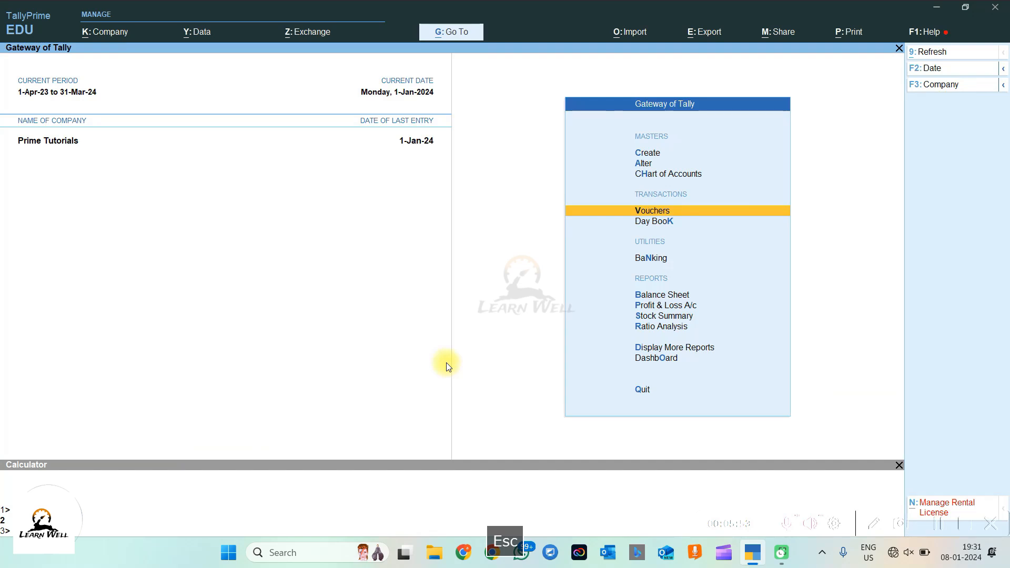
left_click(660, 224)
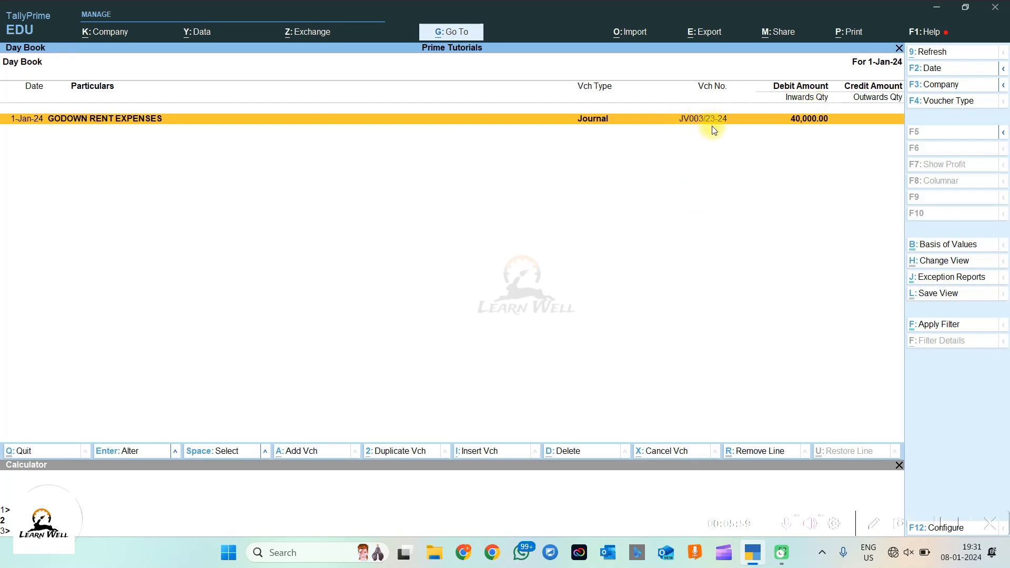
key("Escape")
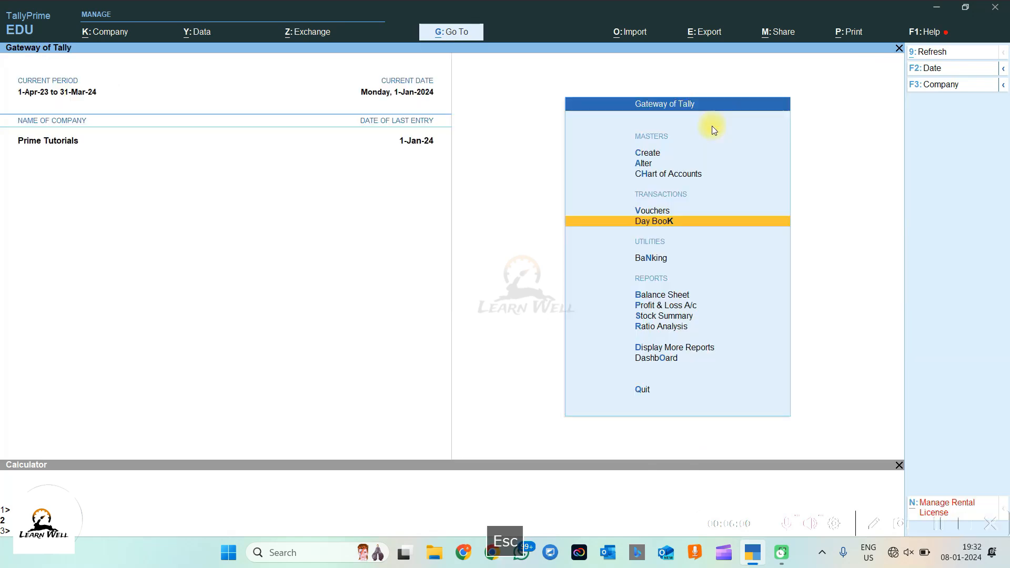
Step: Reach the ledger selection under Display More Reports > Account Books > Ledger
left_click(655, 348)
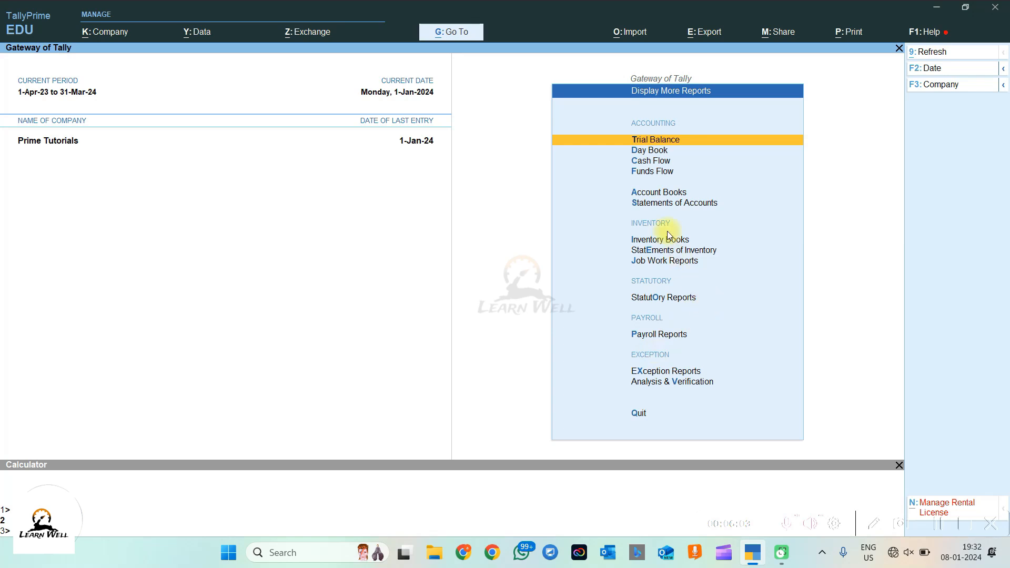
left_click(646, 194)
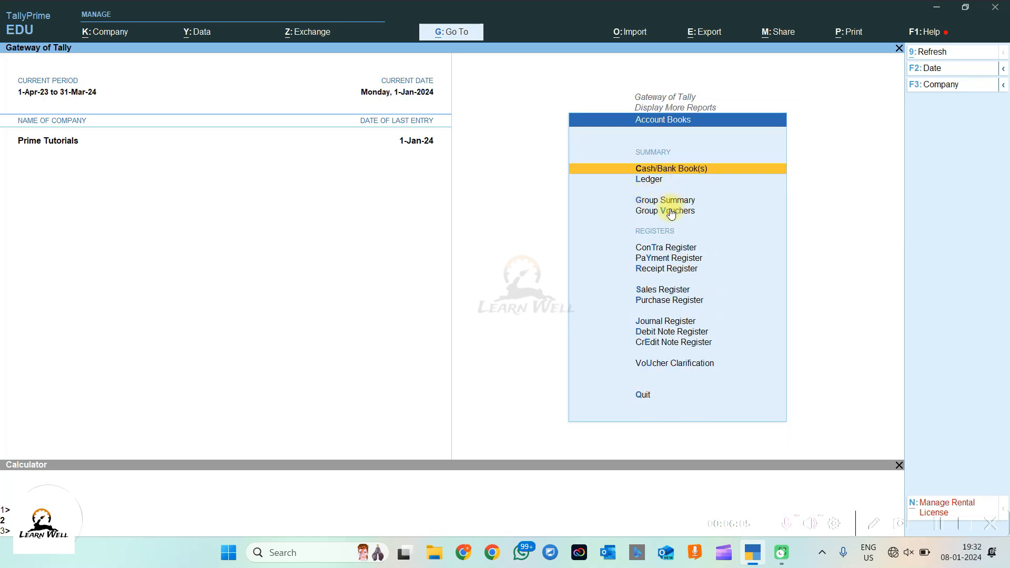
left_click(648, 182)
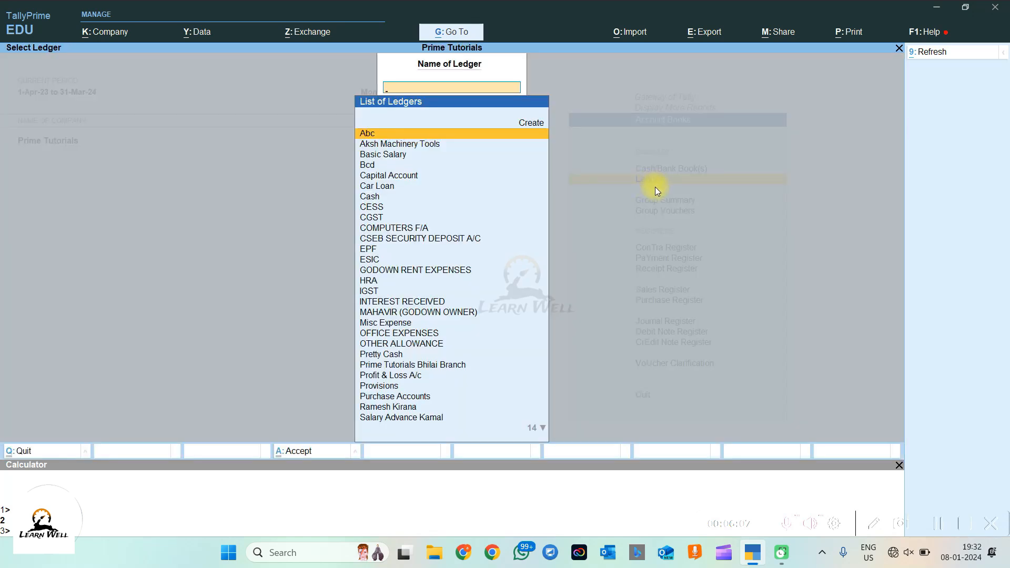
key("Escape")
key("Escape")
key("Escape")
key("Escape")
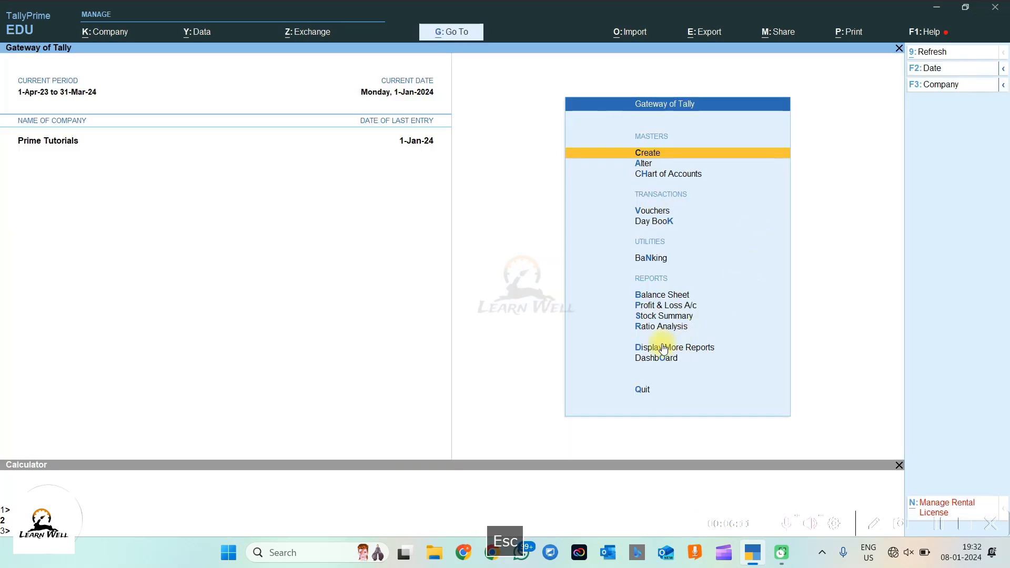
left_click(705, 348)
left_click(672, 190)
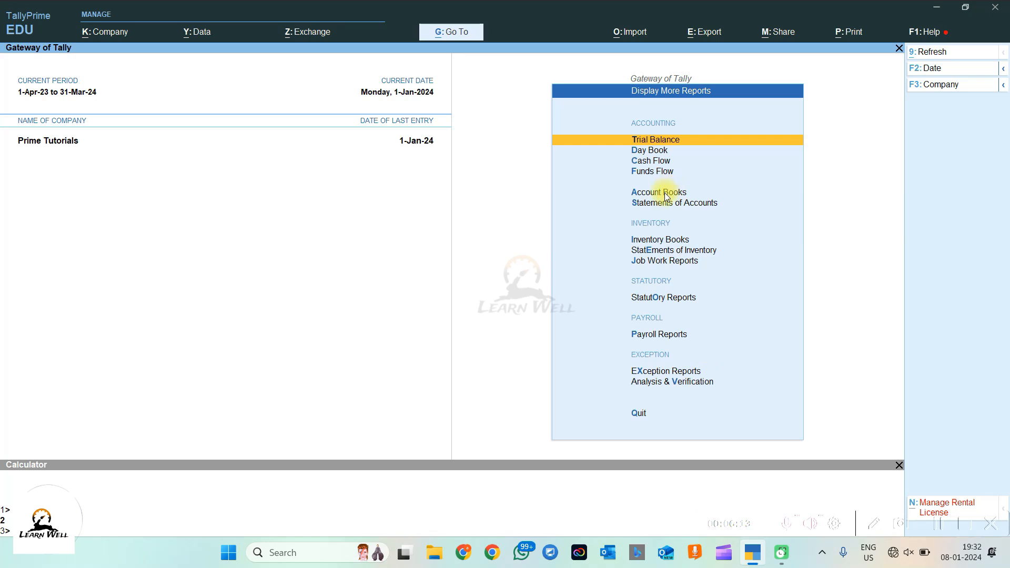
key("Down")
key("Return")
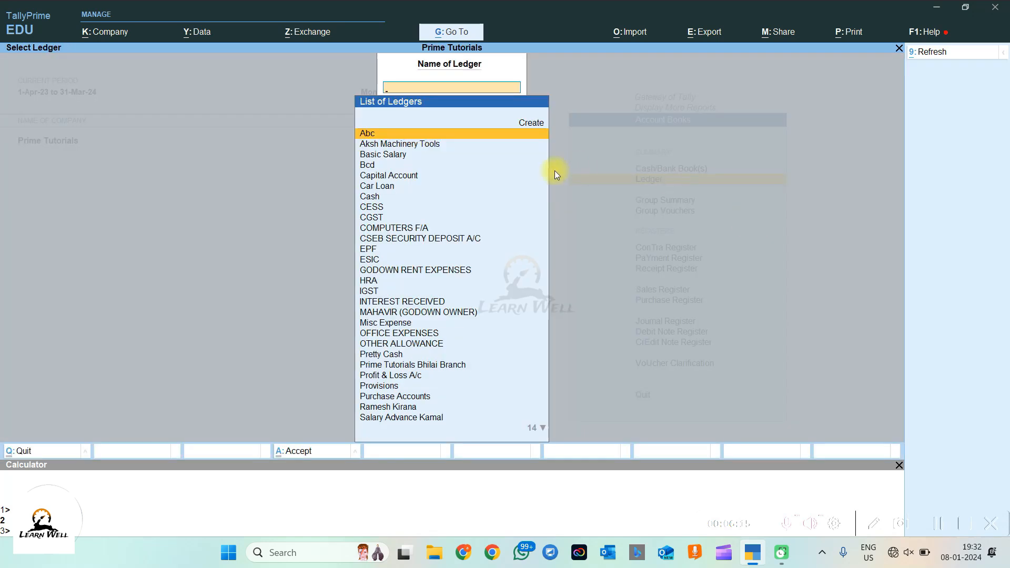
Step: View the GODOWN RENT EXPENSES ledger report and its JV003 entry
left_click(484, 215)
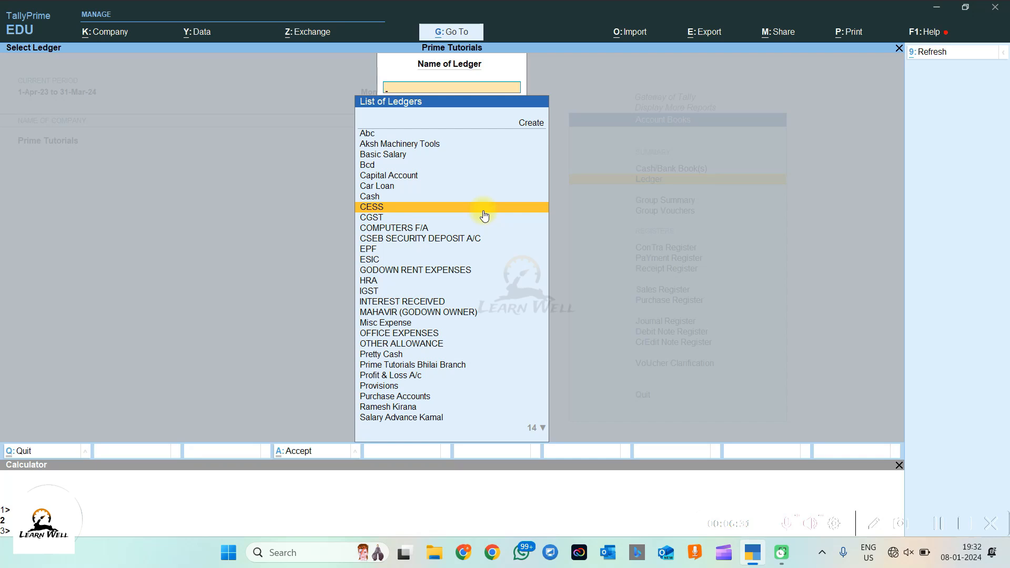
type("GOD")
key("Return")
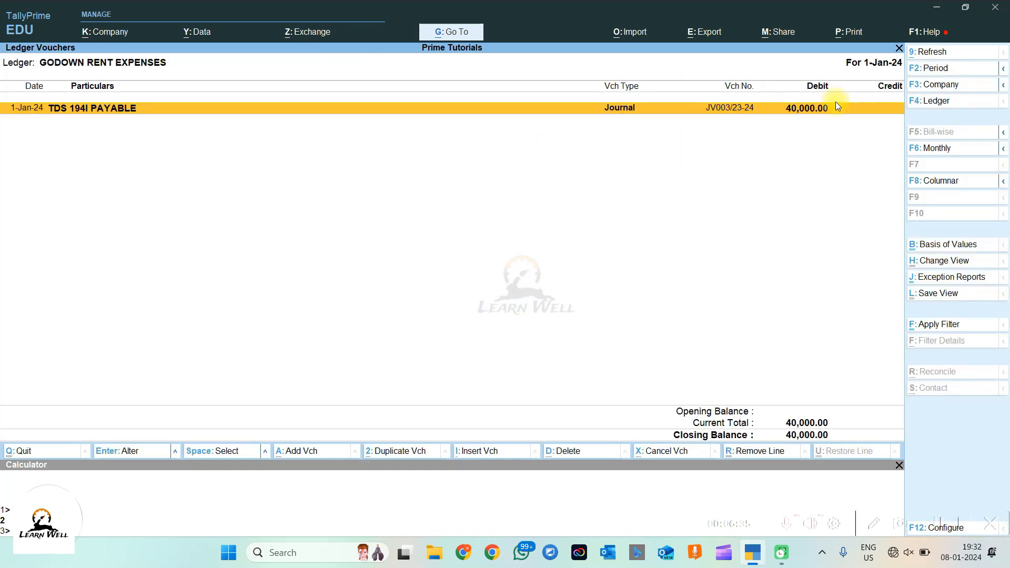
key("Return")
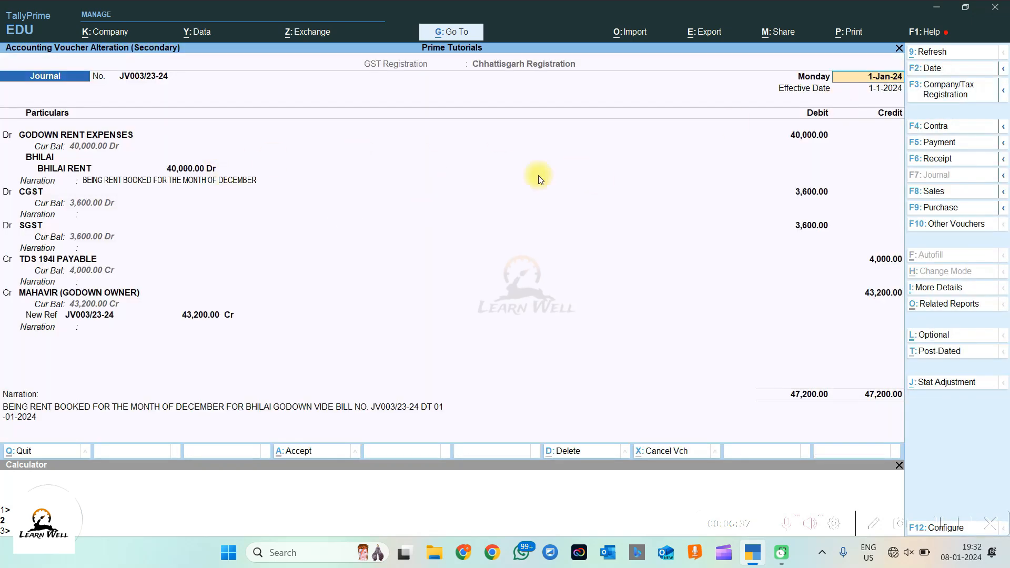
key("Escape")
key("Escape")
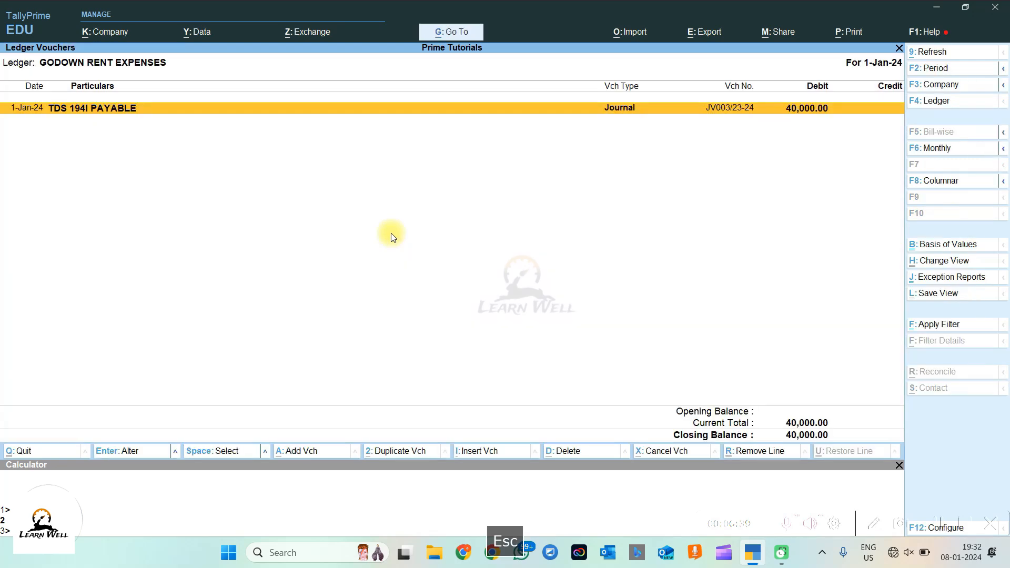
key("Escape")
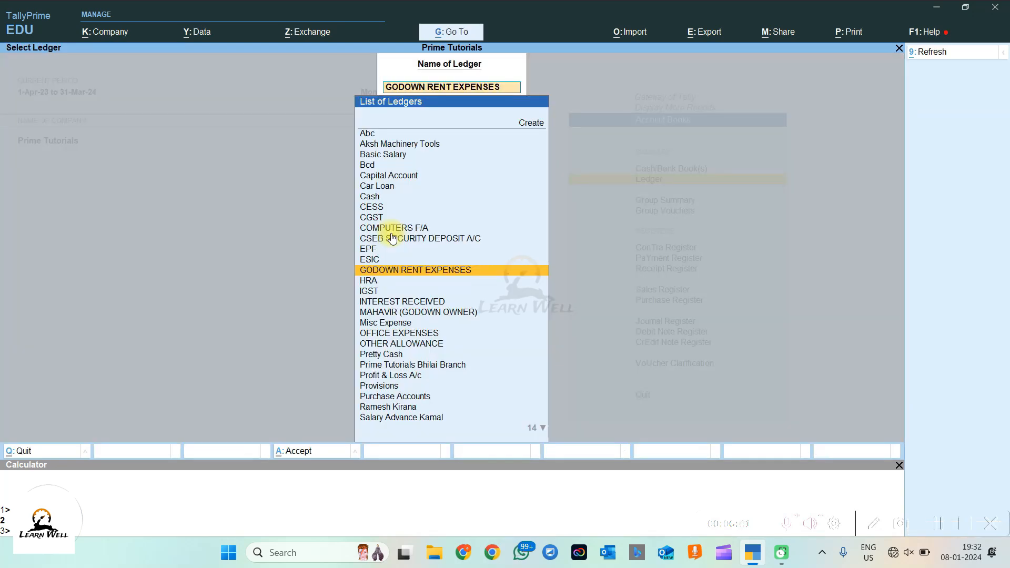
Step: Review the MAHAVIR (GODOWN OWNER) and TDS 194I PAYABLE ledger reports
type("maha")
key("Return")
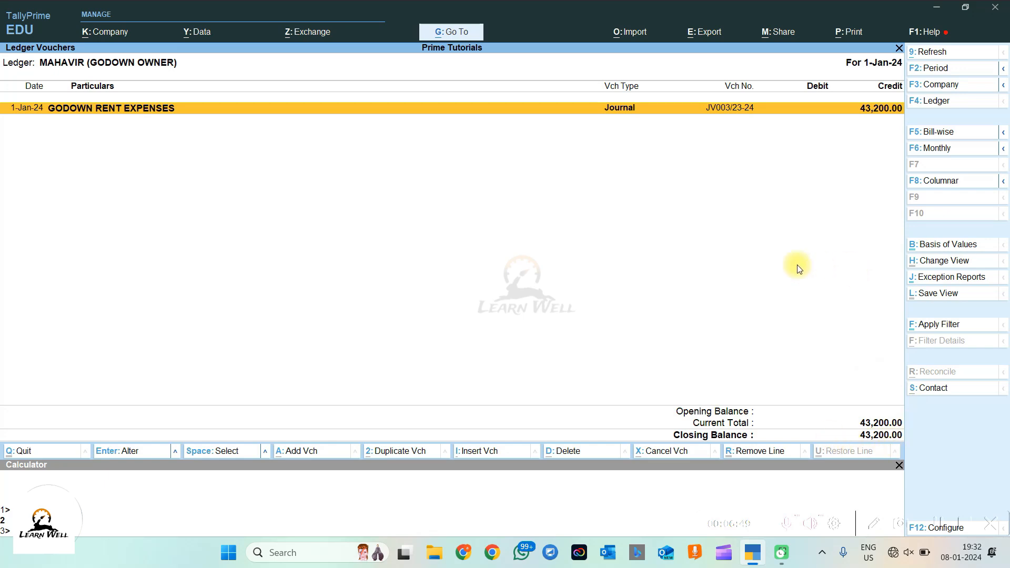
key("Escape")
type("g")
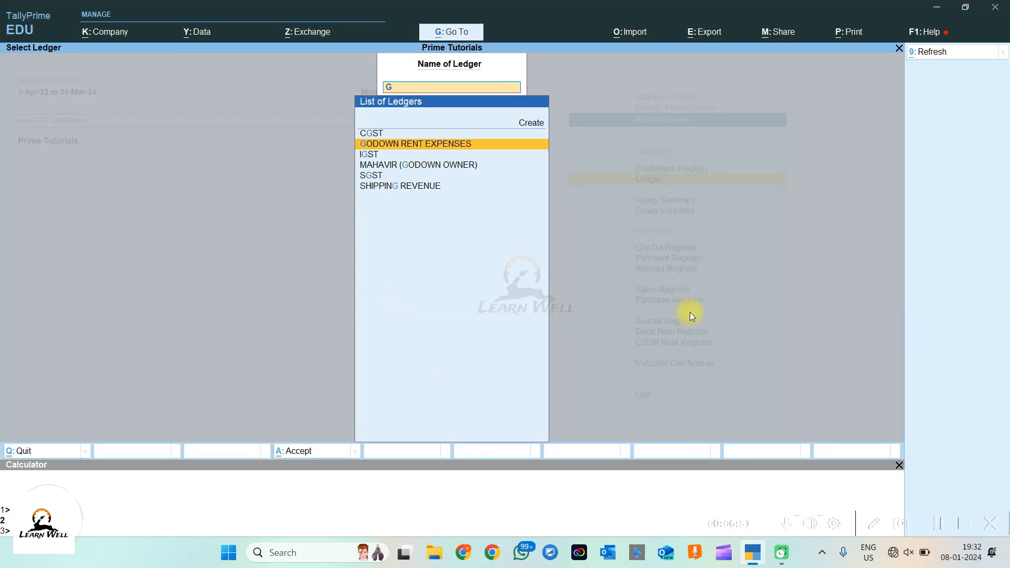
key("BackSpace")
type("TDS")
key("Down")
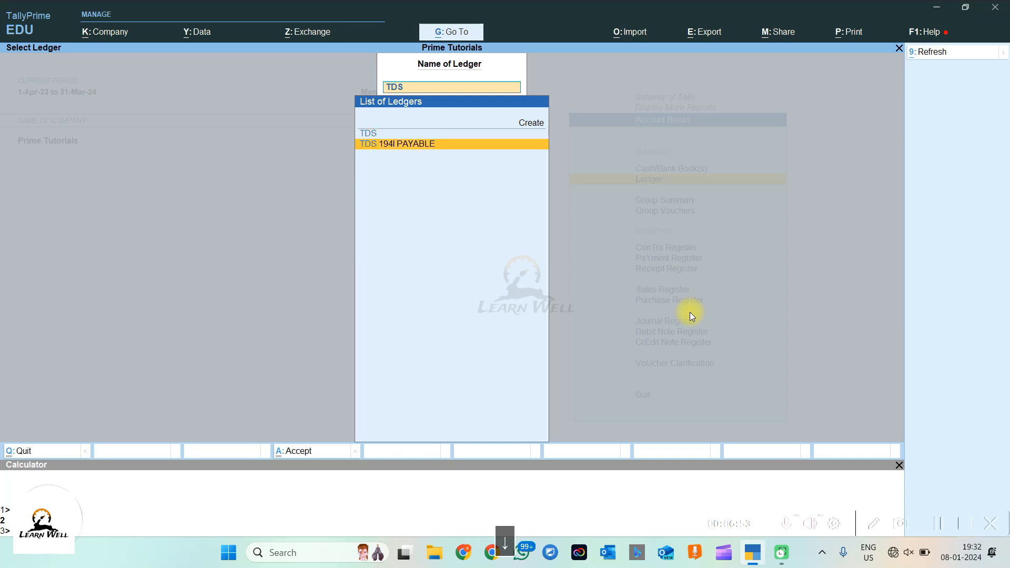
key("Return")
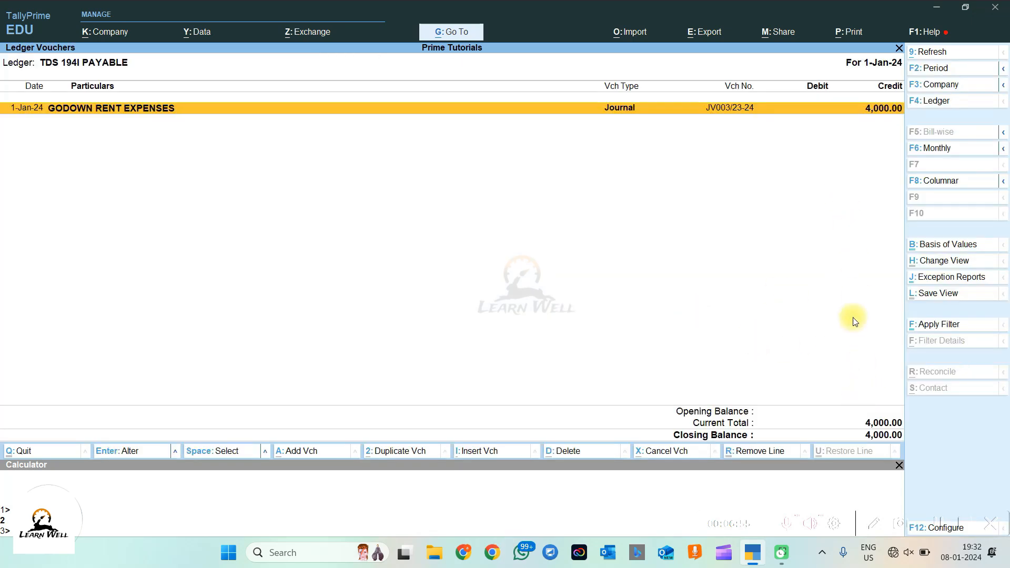
Step: Reopen JV003/23-24 from the TDS ledger and inspect its party details under More Details without changes
key("Return")
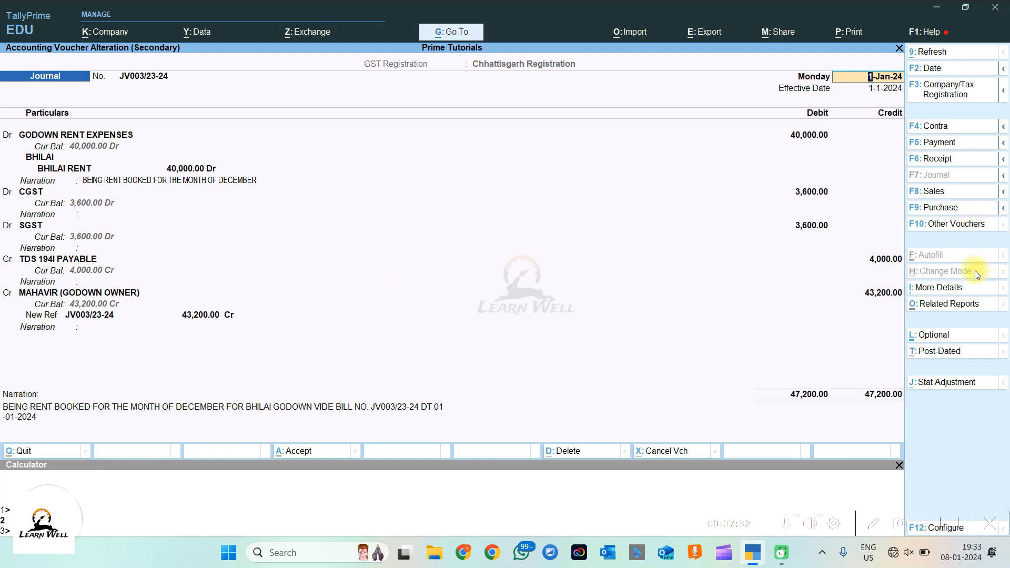
left_click(931, 289)
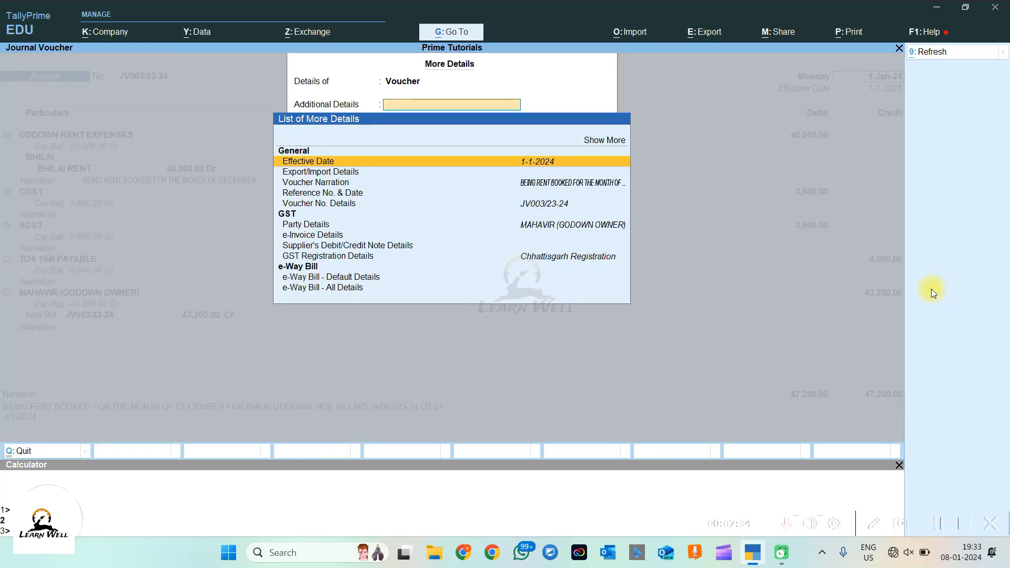
left_click(604, 140)
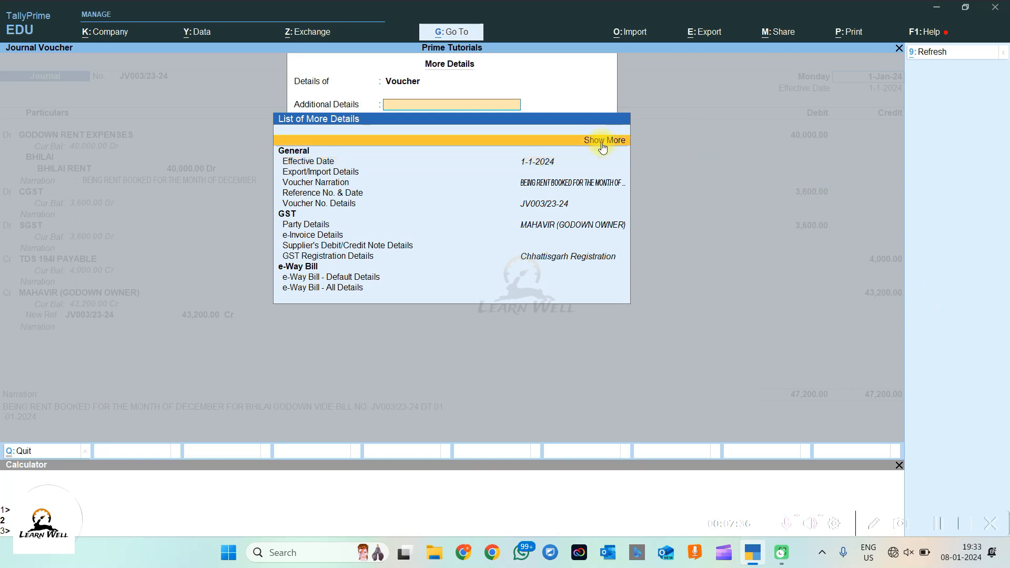
left_click(316, 225)
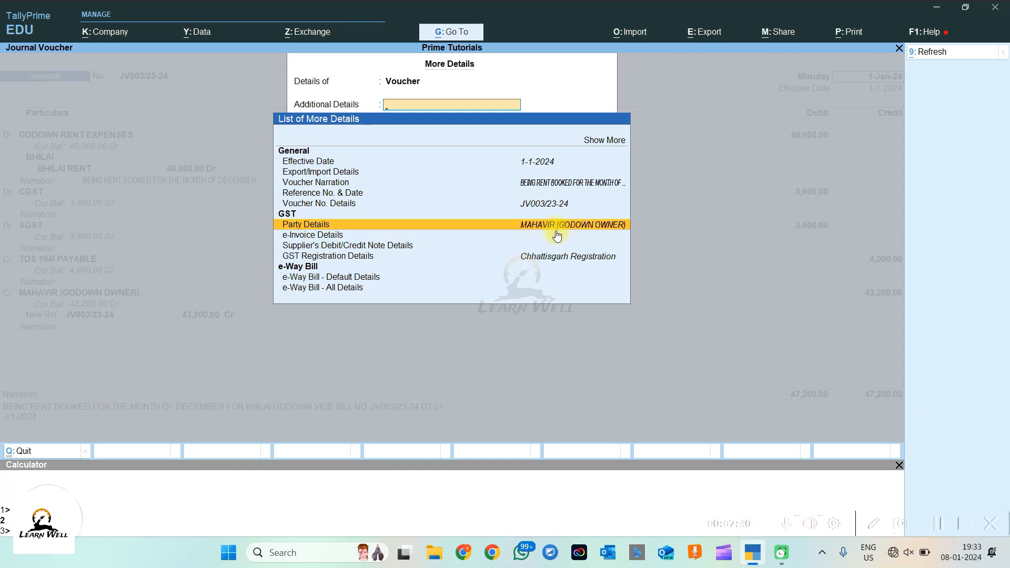
key("Return")
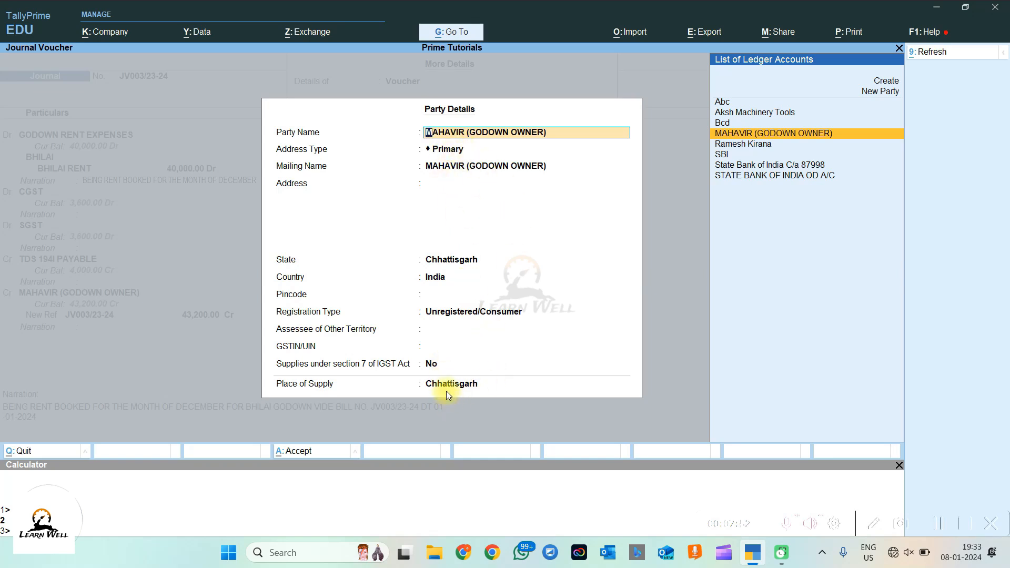
key("Escape")
key("Escape")
key("Escape")
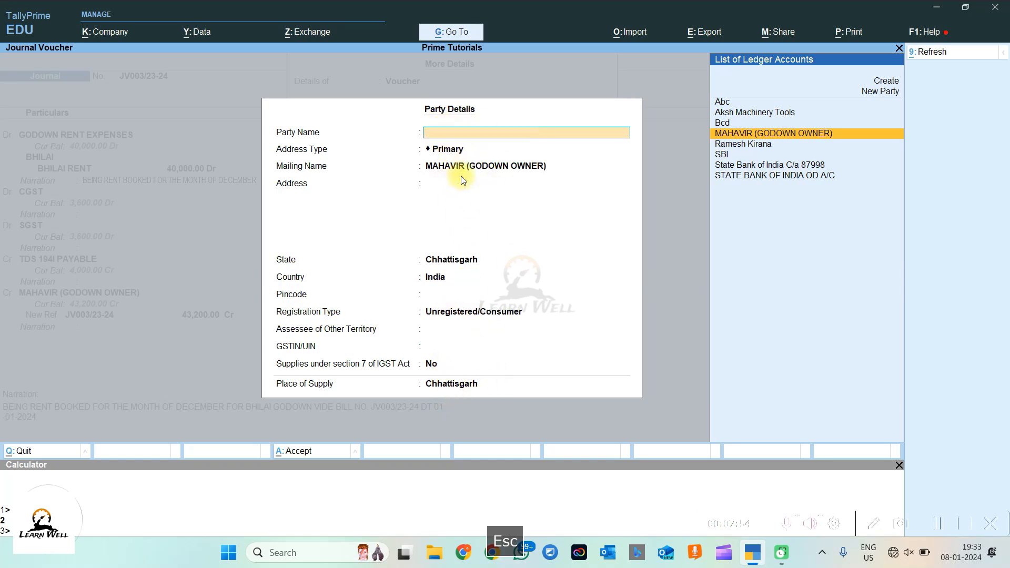
key("Escape")
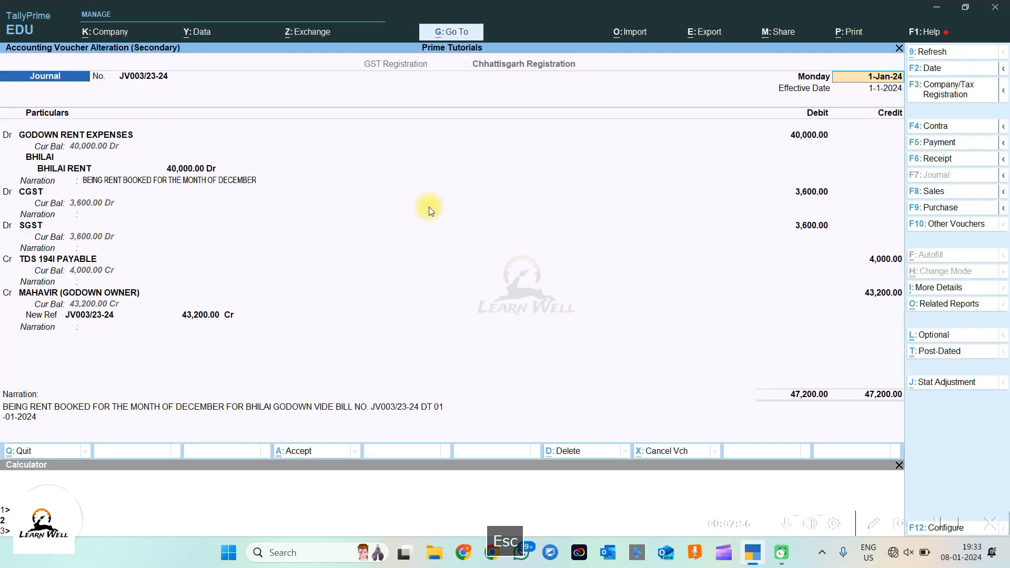
left_click(87, 294)
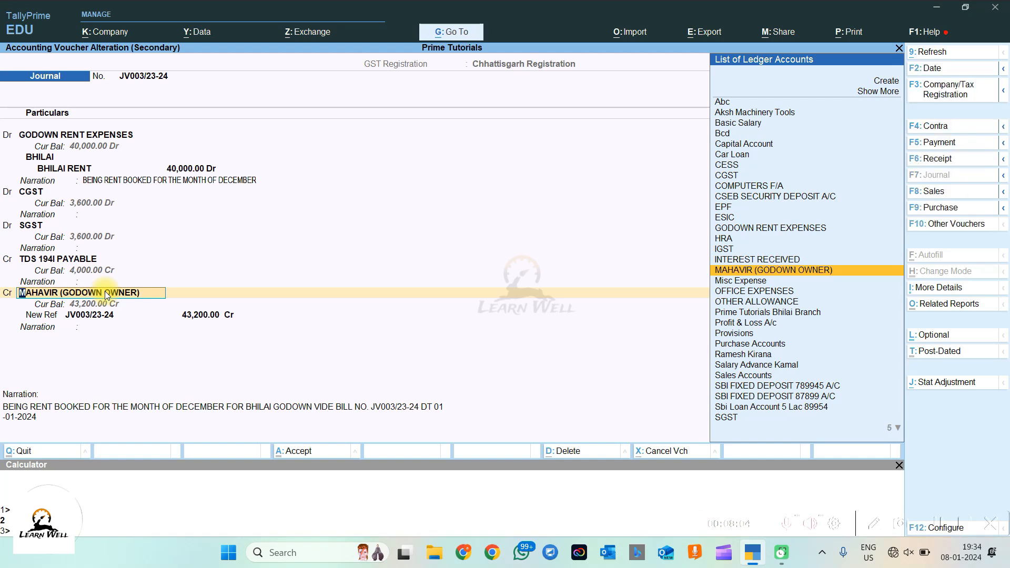
key("ctrl+Return")
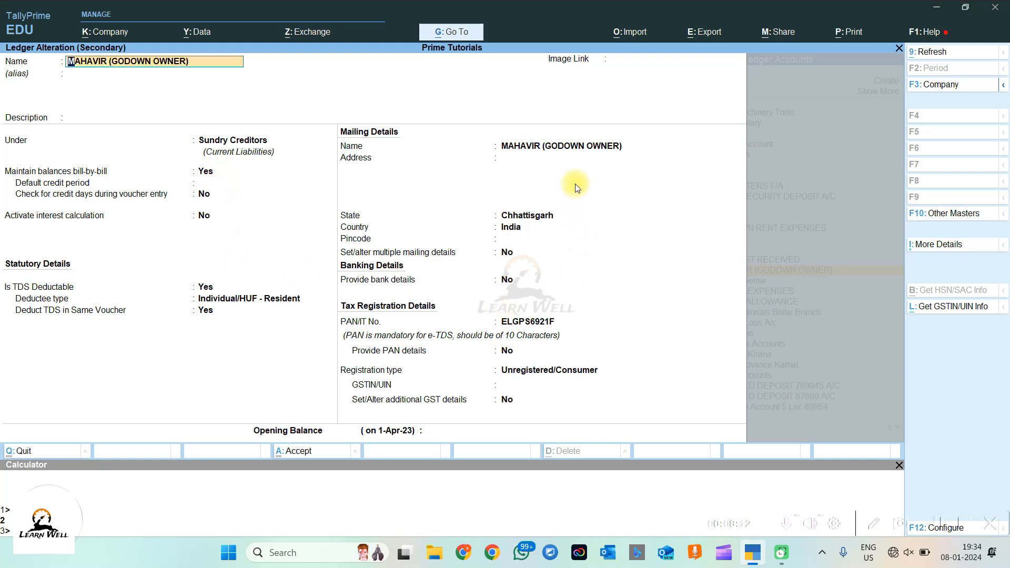
left_click(202, 288)
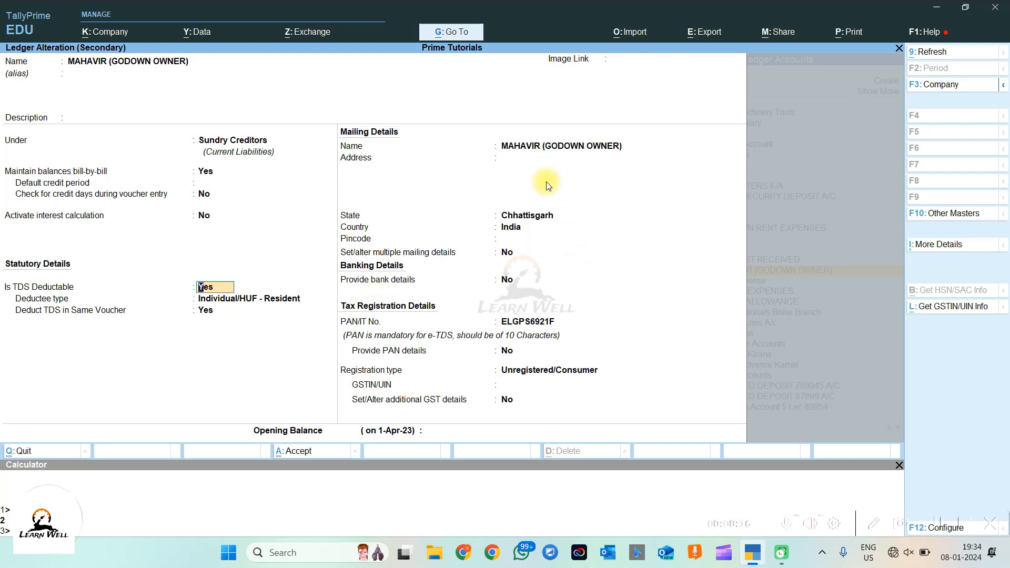
left_click(540, 215)
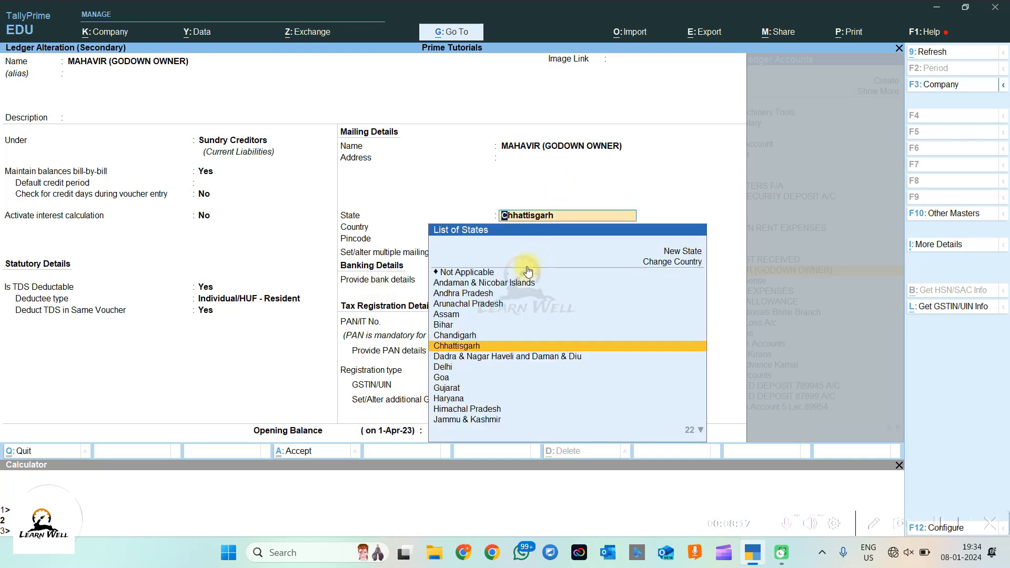
key("Return")
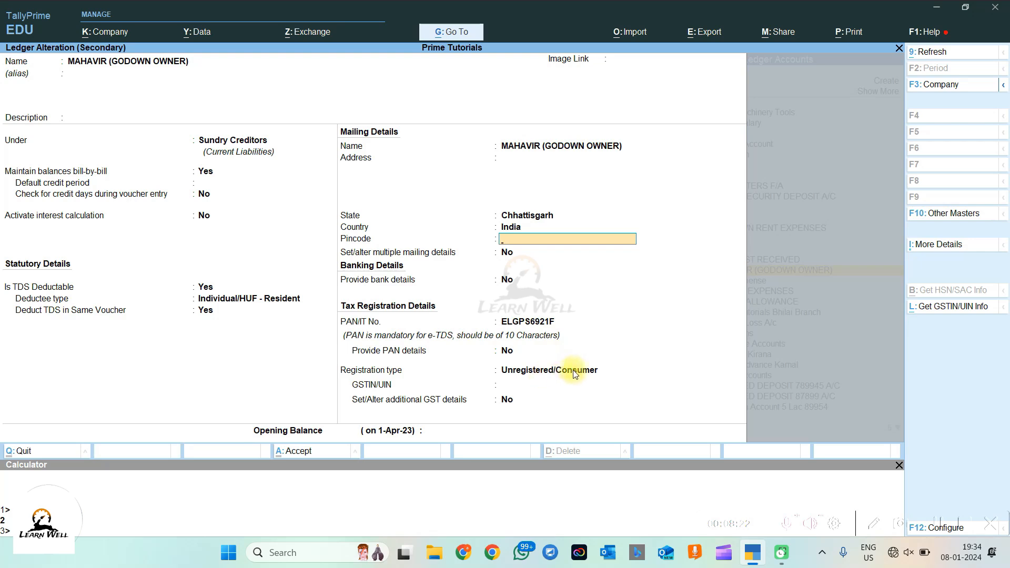
key("Escape")
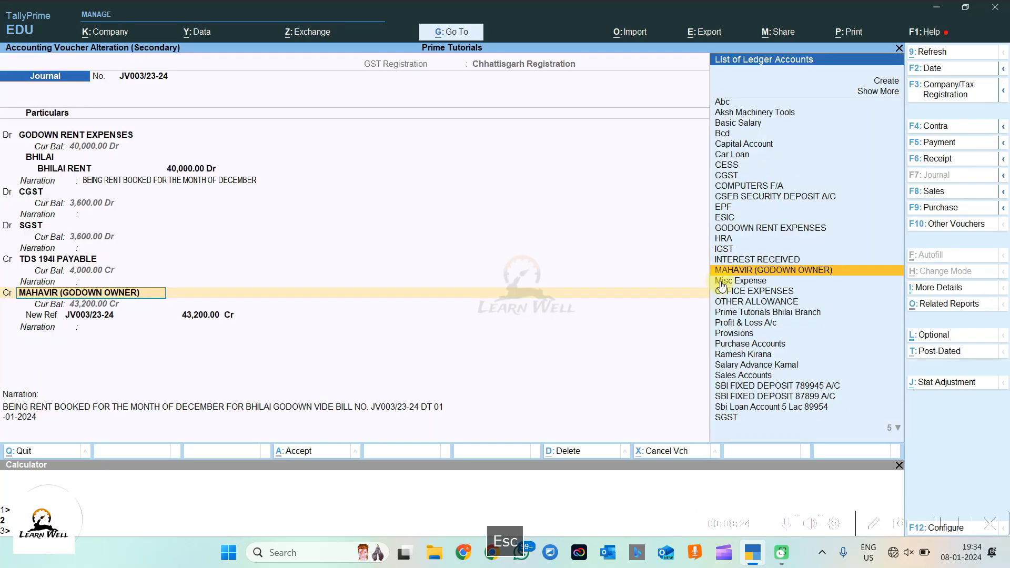
left_click(59, 260)
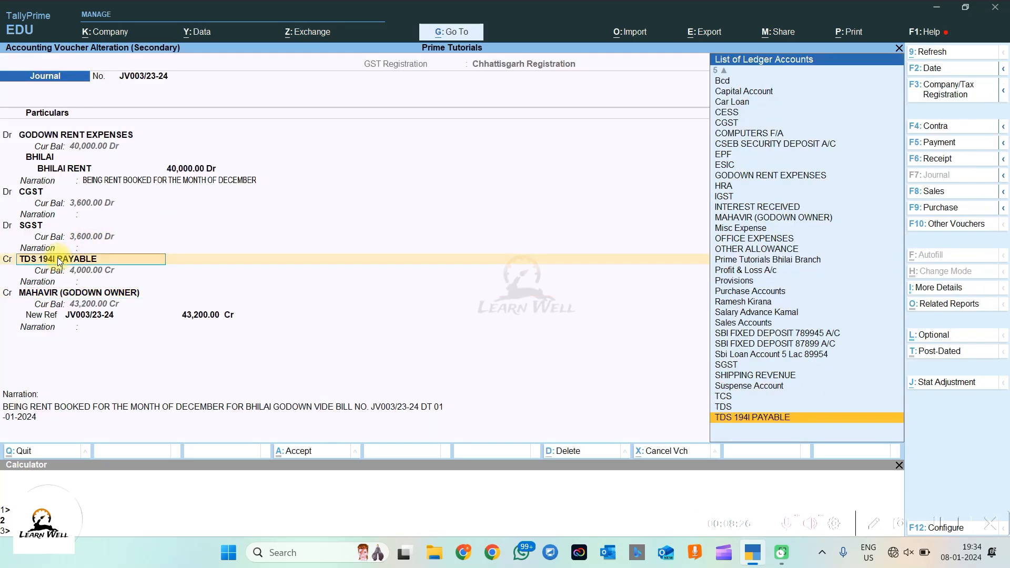
key("ctrl+Return")
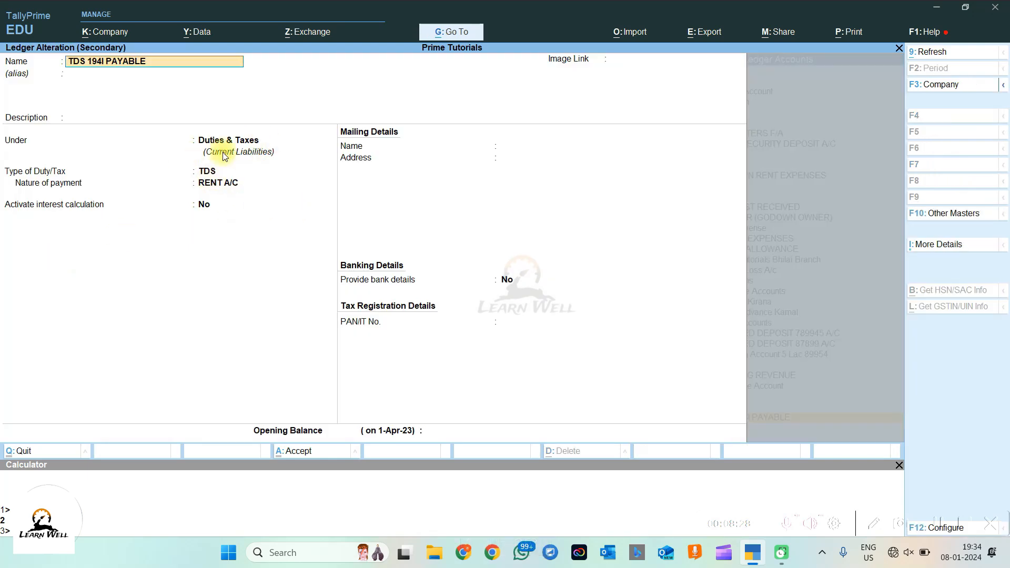
key("Escape")
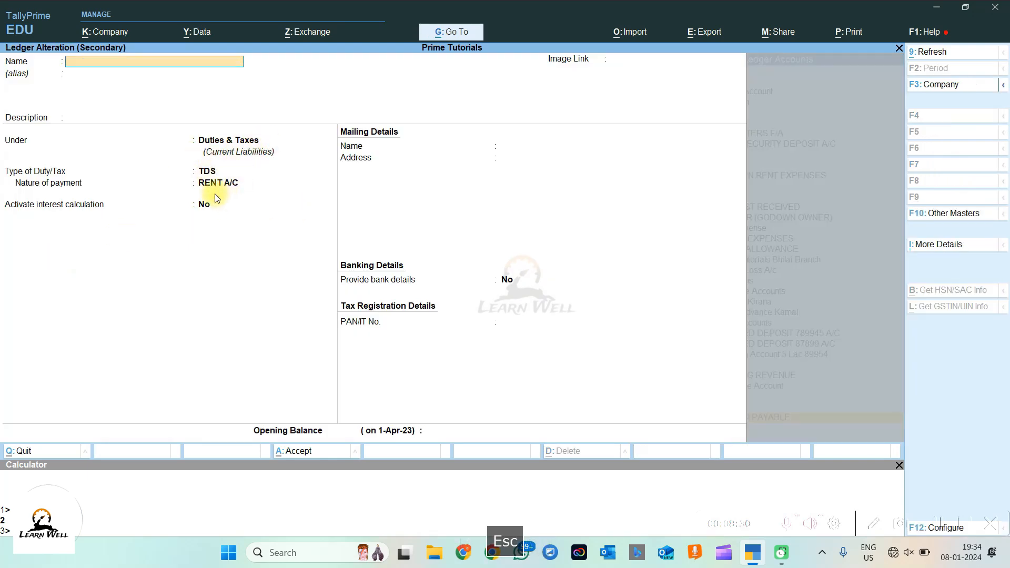
key("y")
key("ctrl+Return")
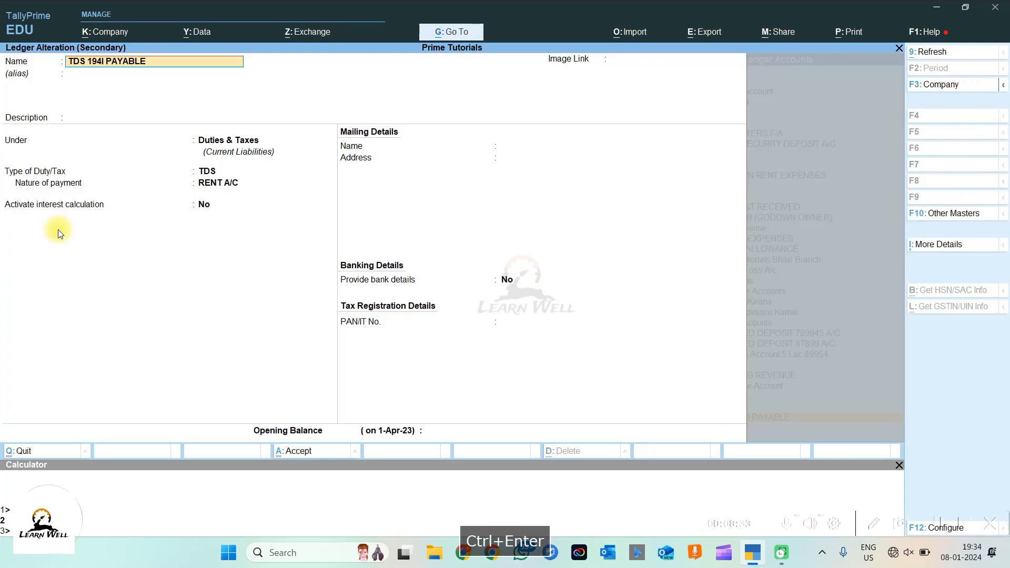
left_click(209, 184)
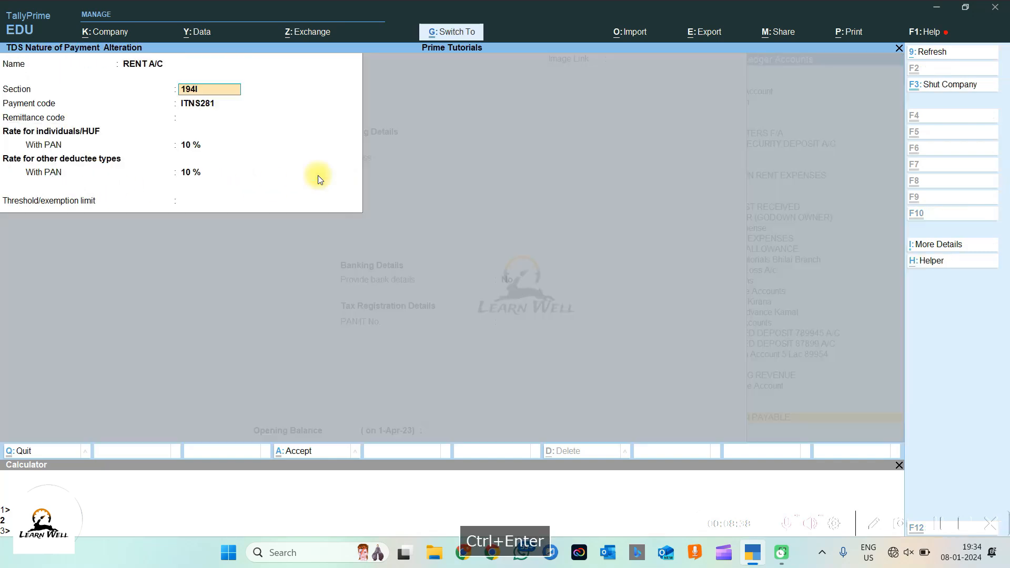
key("ctrl+Return")
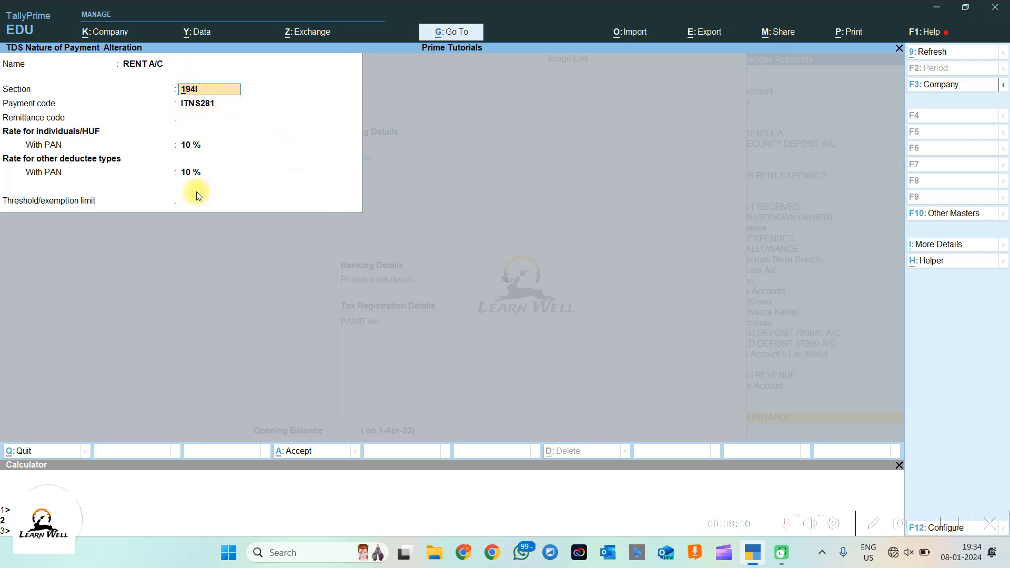
key("Escape")
key("Escape")
key("Escape")
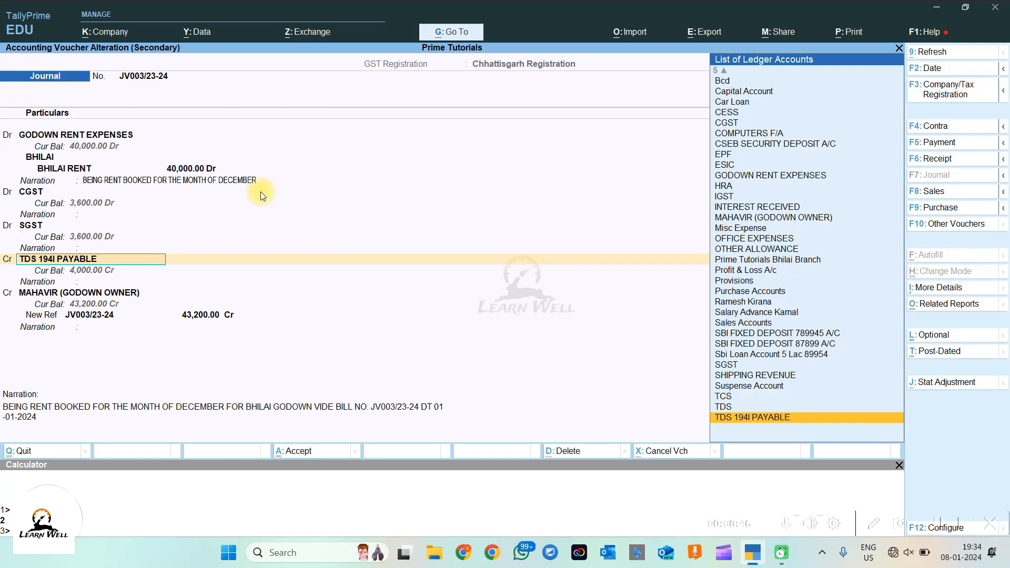
left_click(42, 225)
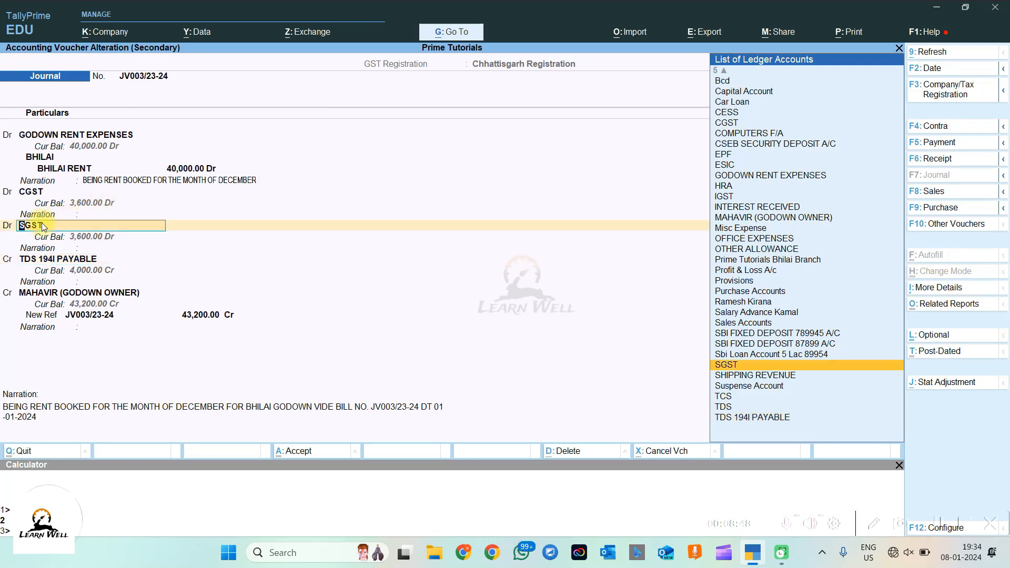
Step: Inspect the SGST ledger master (set as SGST/UTGST), then exit to Gateway of Tally
key("ctrl+Return")
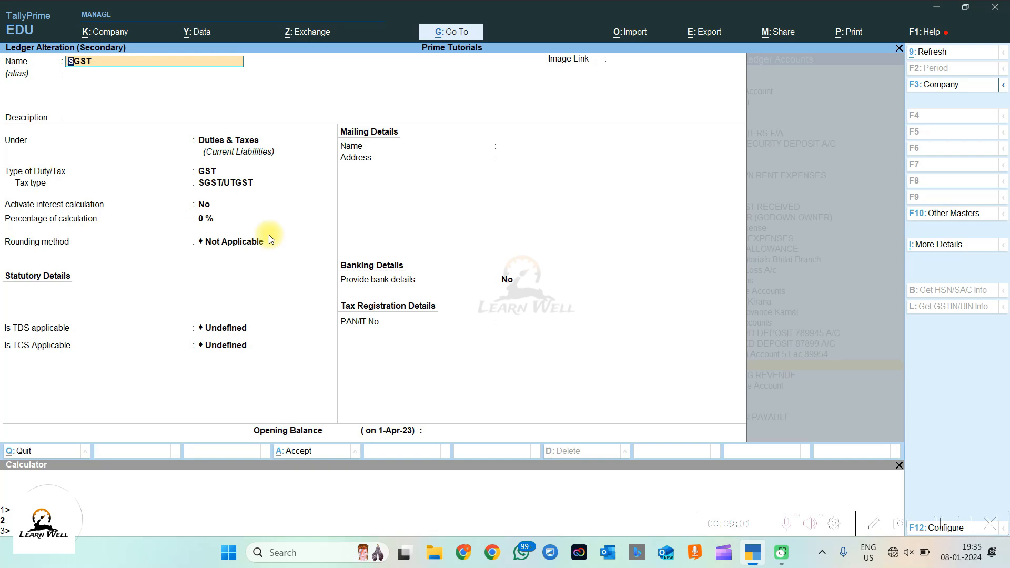
key("Escape")
key("Escape")
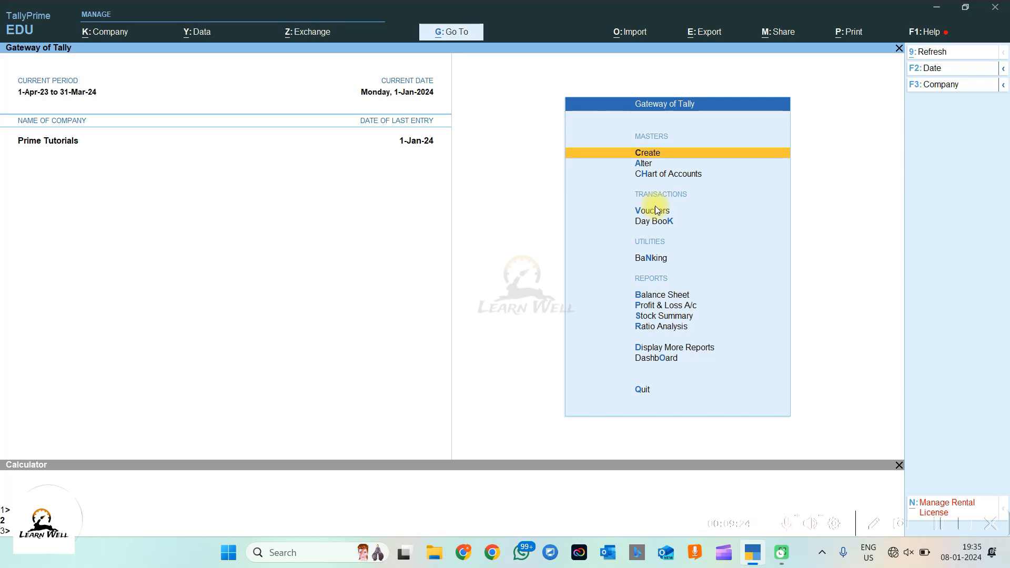
left_click(687, 349)
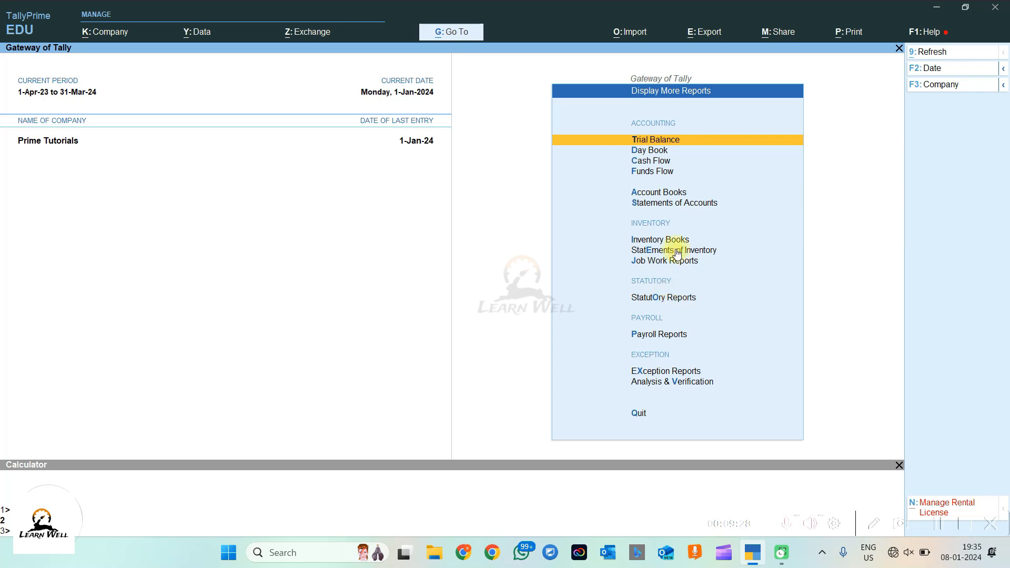
left_click(691, 204)
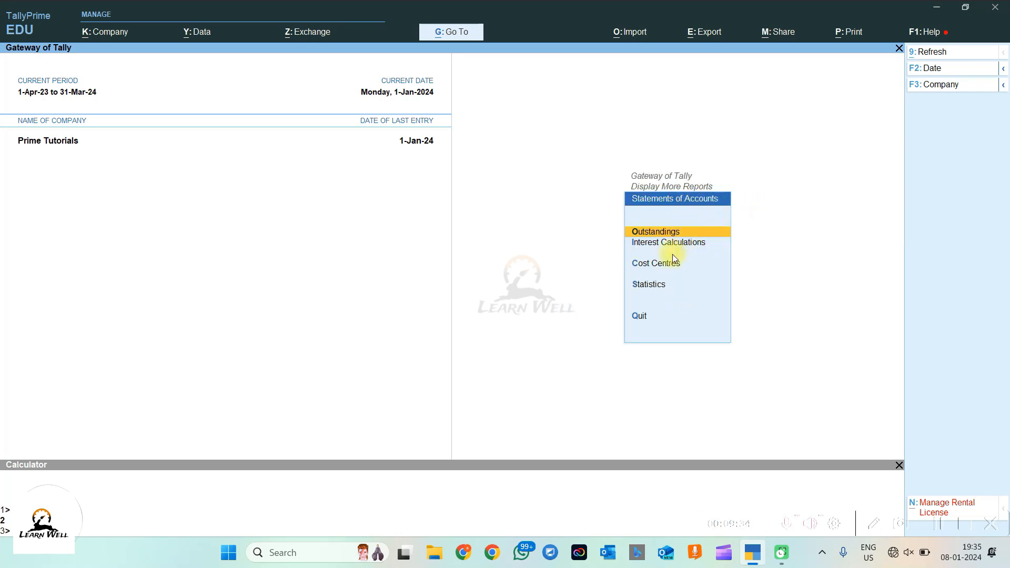
left_click(666, 289)
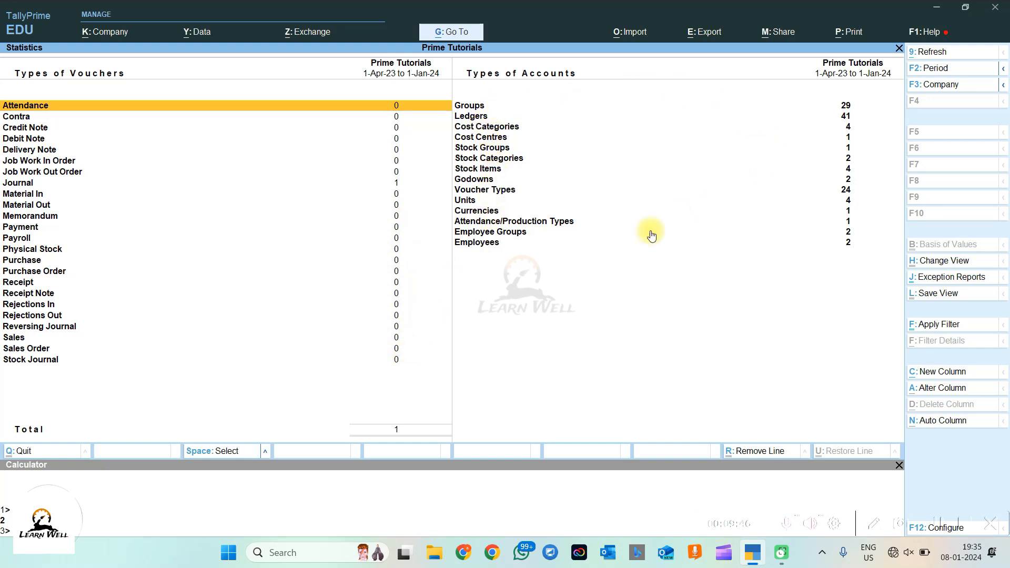
left_click(387, 183)
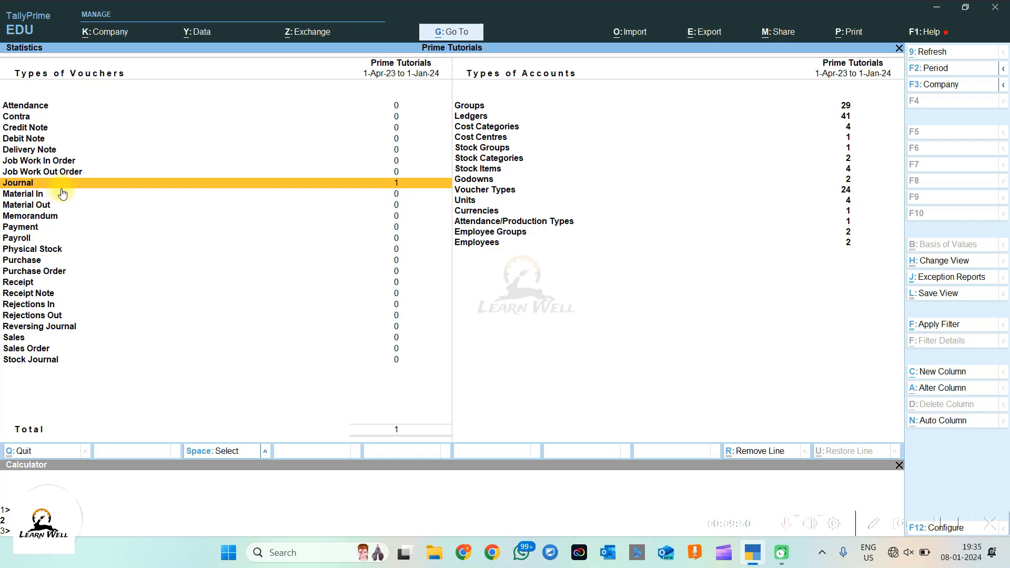
key("Return")
key("Return")
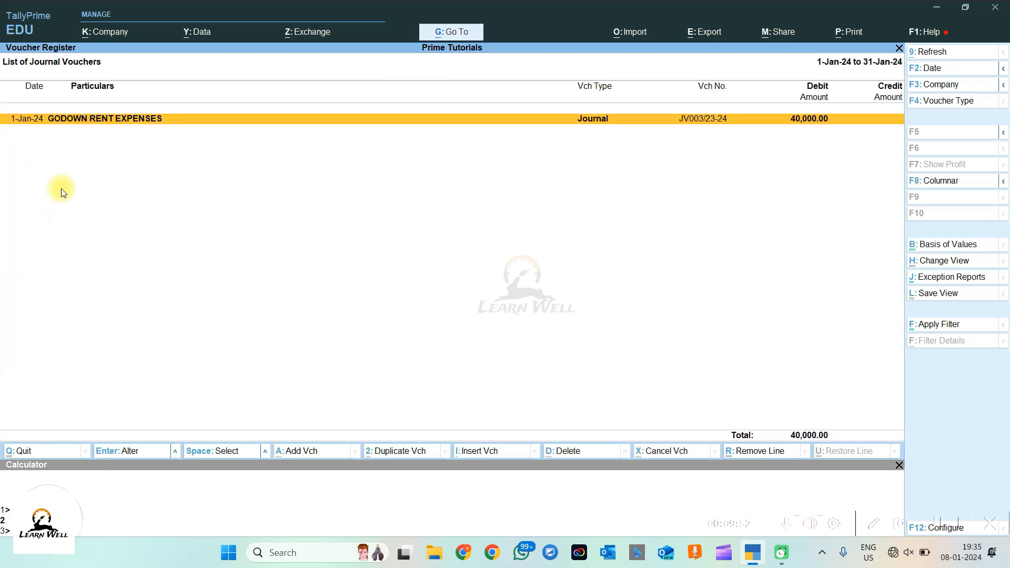
key("Escape")
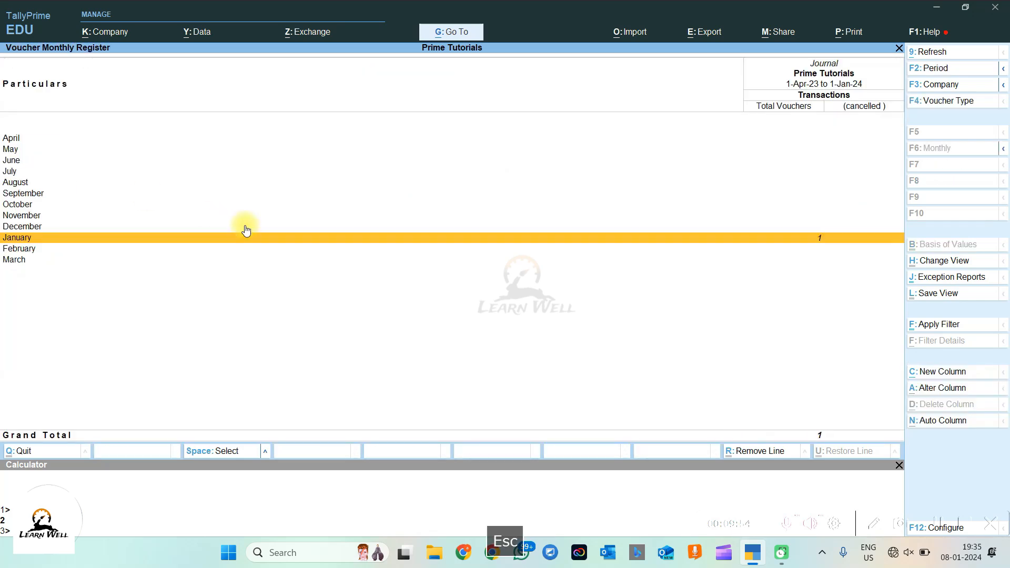
key("Escape")
key("Escape")
key("Escape")
key("Escape")
key("Escape")
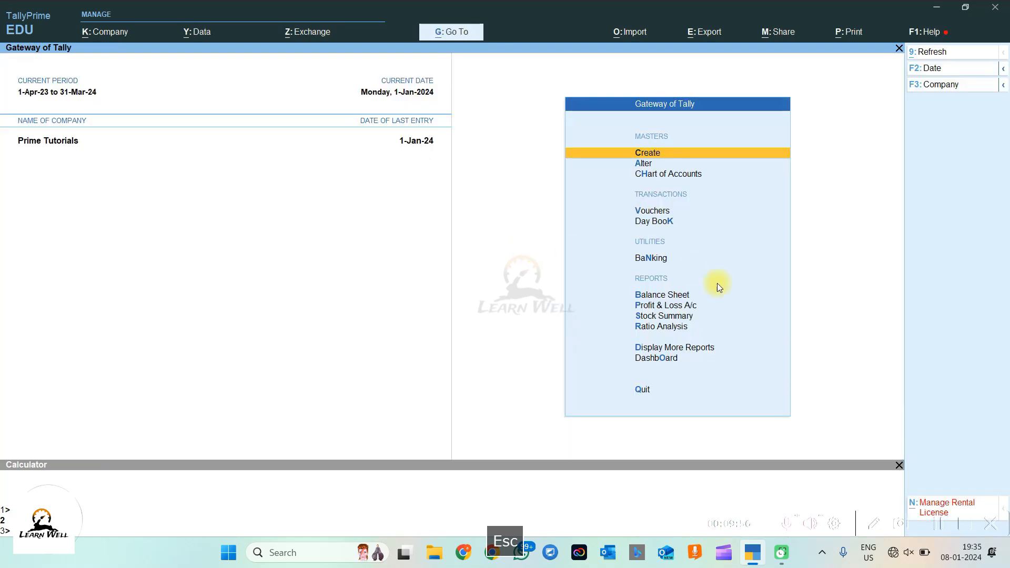
left_click(667, 298)
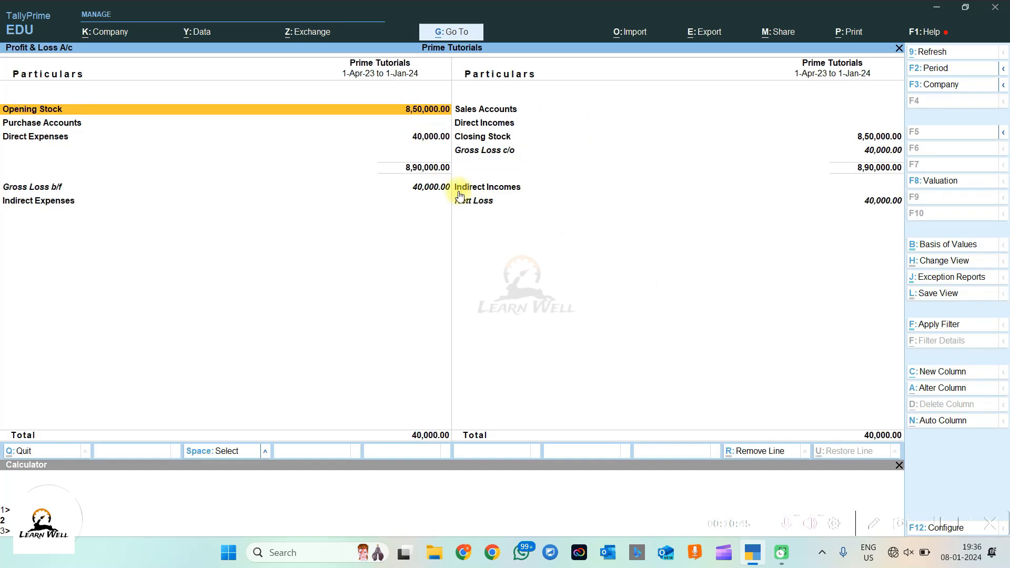
key("Escape")
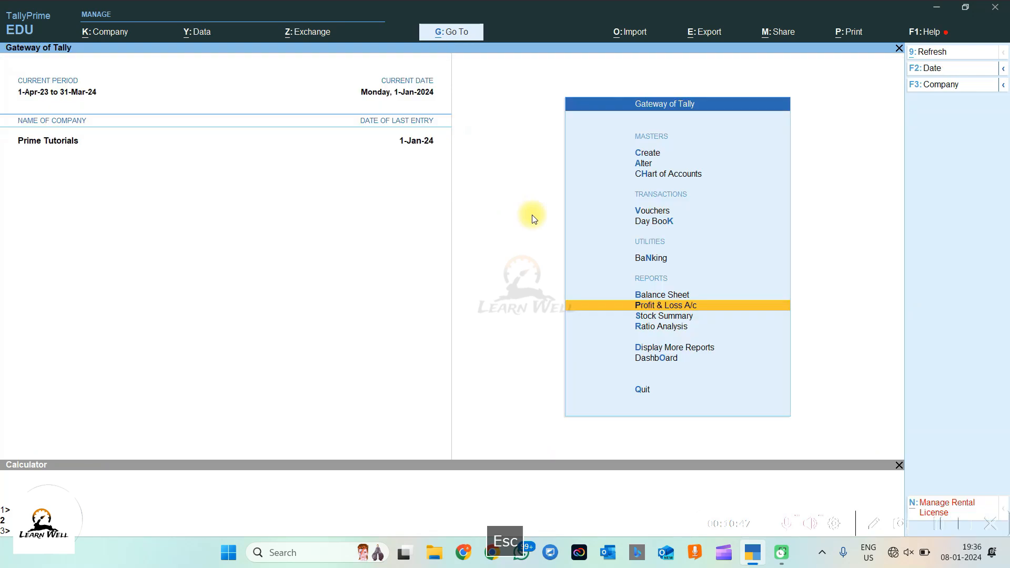